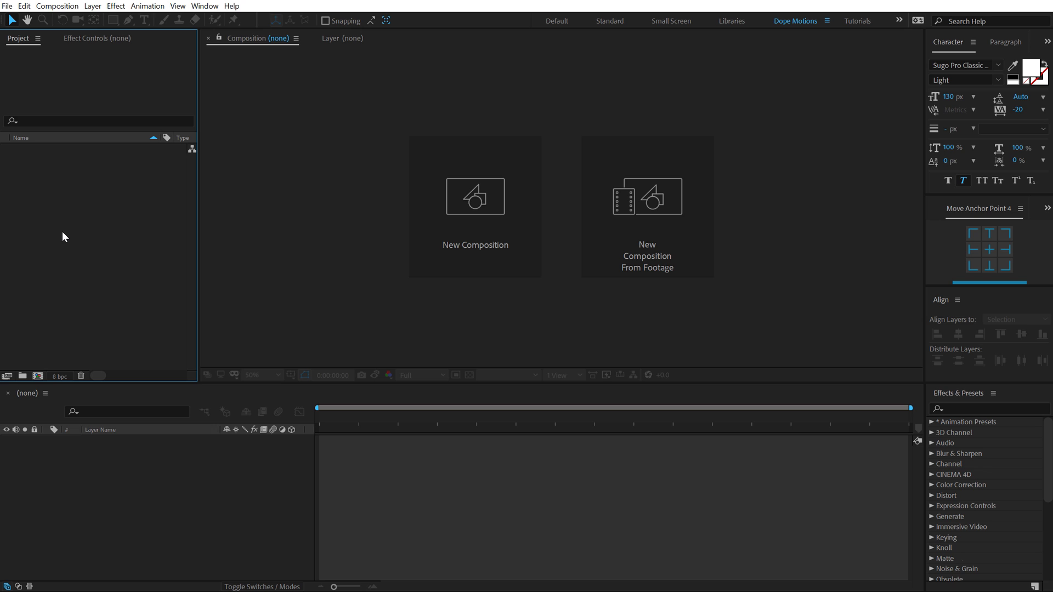
Name a new composition 'Main TItle', keeping 1920×1080, 60 fps and 10 seconds.
{"action": "left_click", "coordinate": [37, 376]}
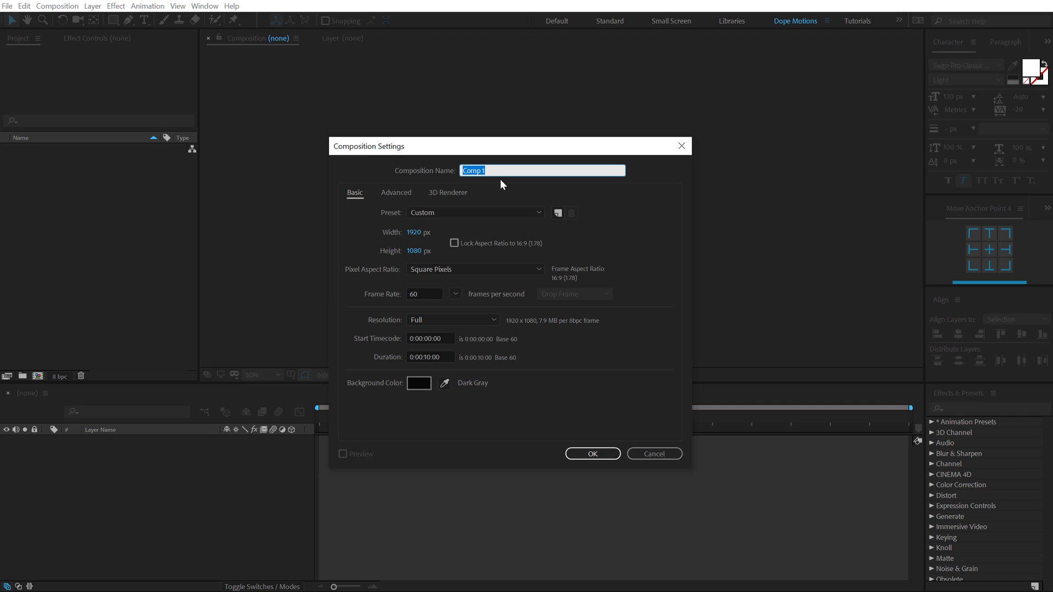
{"action": "type", "text": "Main"}
{"action": "key", "text": "BackSpace"}
{"action": "type", "text": "n TItles"}
{"action": "key", "text": "BackSpace"}
{"action": "left_click", "coordinate": [456, 294]}
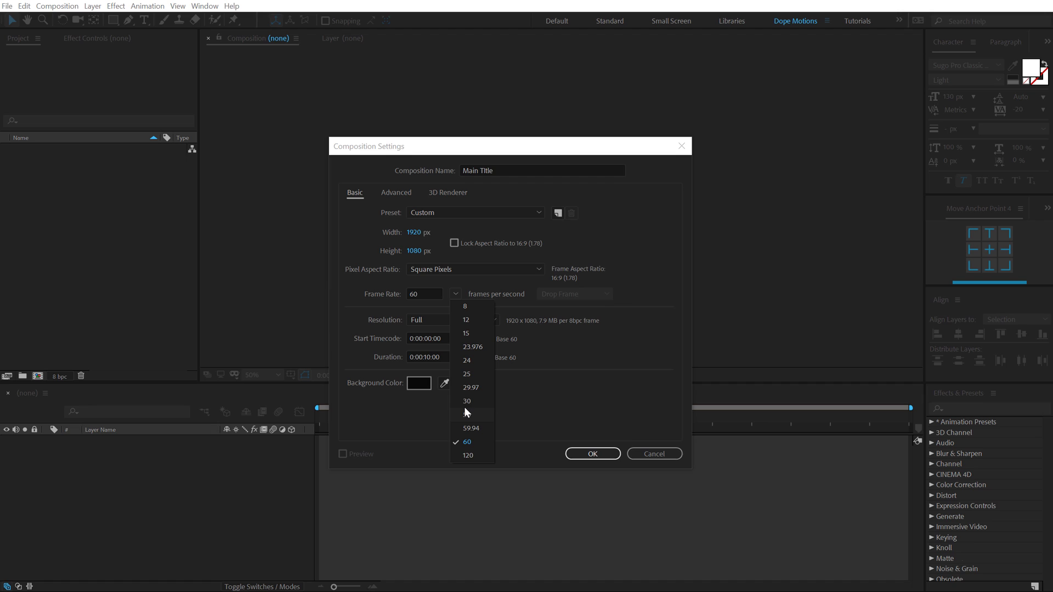
{"action": "left_click", "coordinate": [456, 295]}
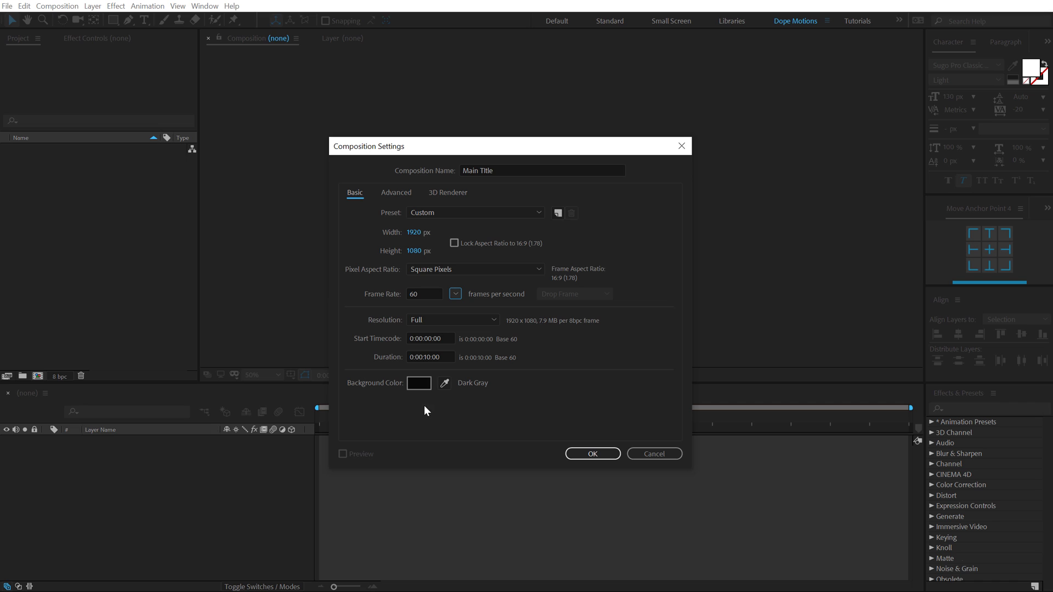
Confirm the composition and type the first-name title text near the comp centre.
{"action": "left_click", "coordinate": [591, 454]}
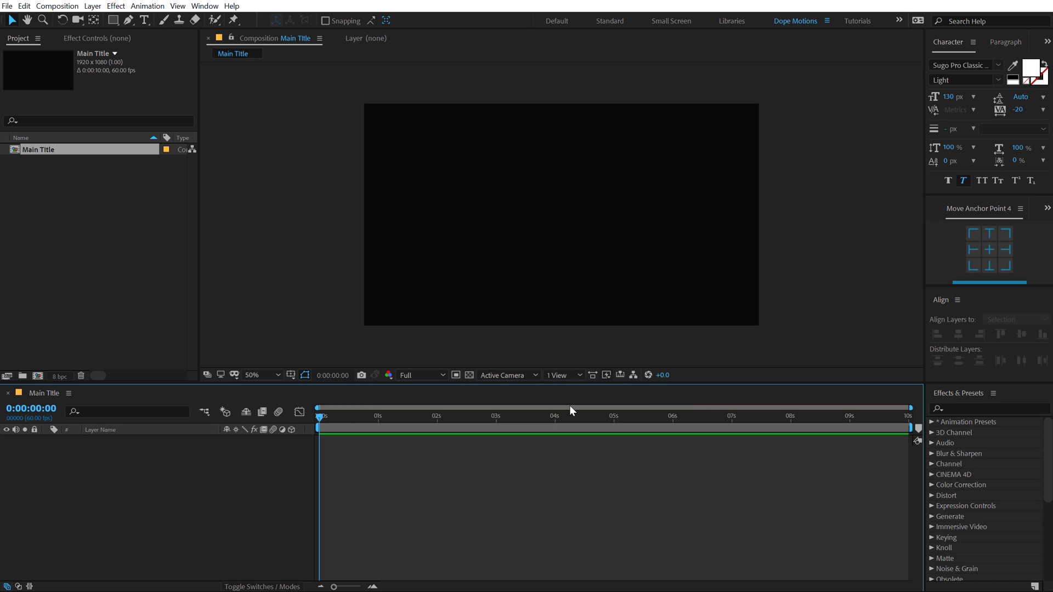
{"action": "left_click", "coordinate": [164, 268]}
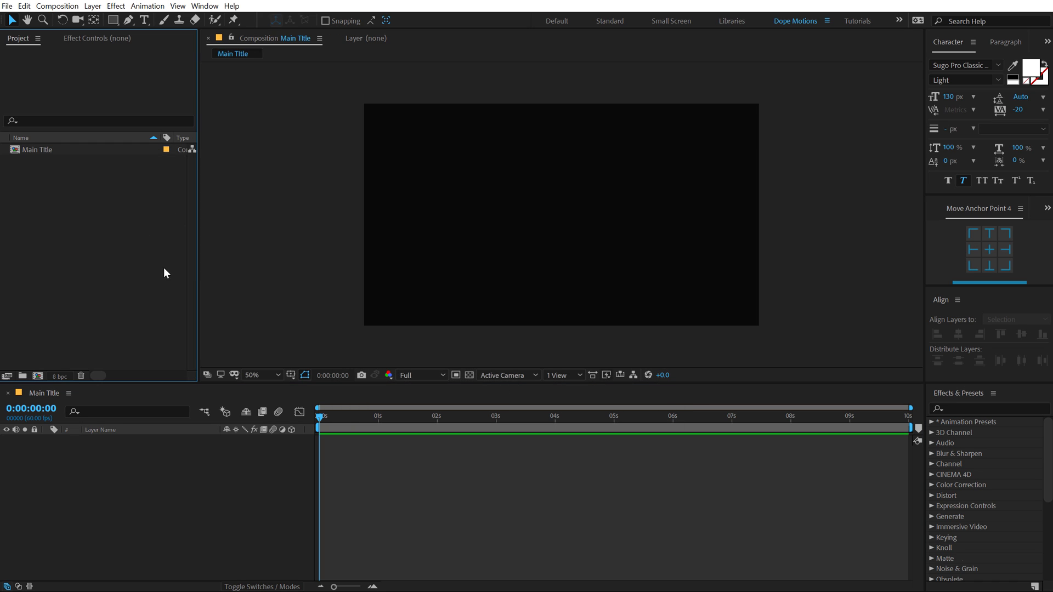
{"action": "left_click", "coordinate": [144, 20]}
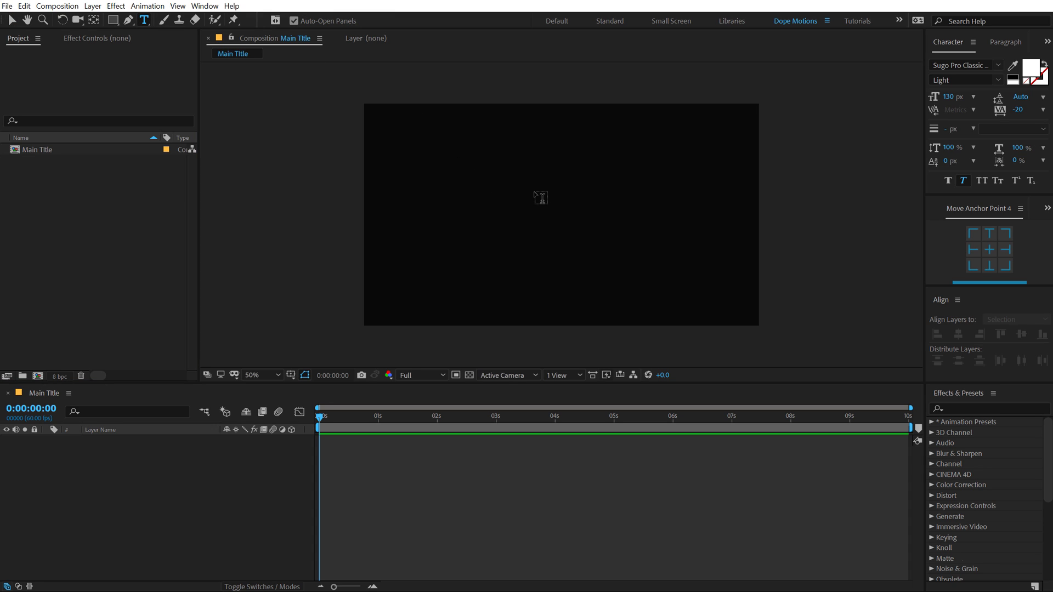
{"action": "left_click", "coordinate": [535, 197]}
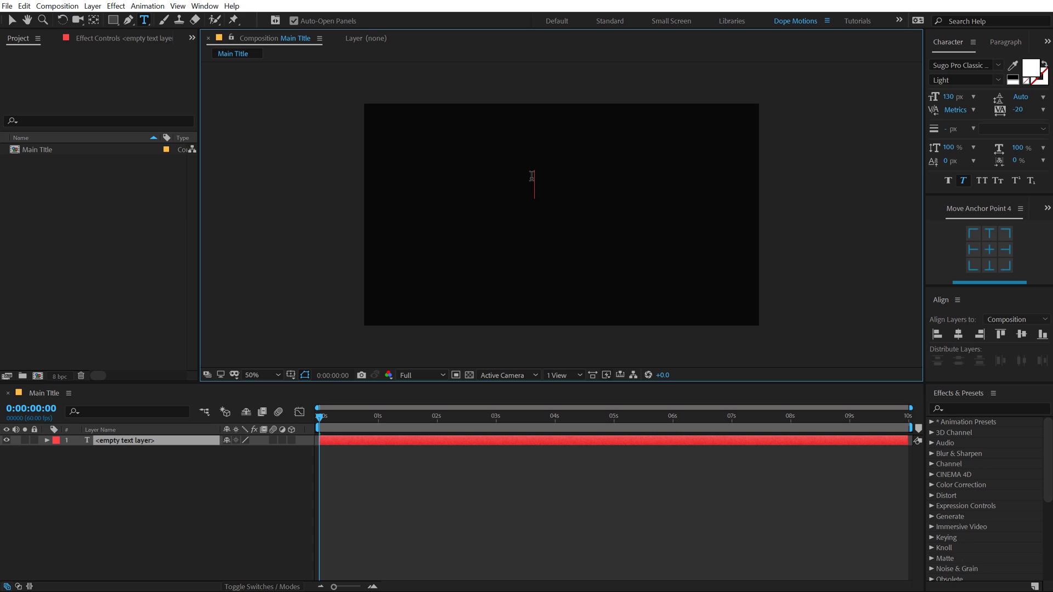
{"action": "type", "text": "Daniel"}
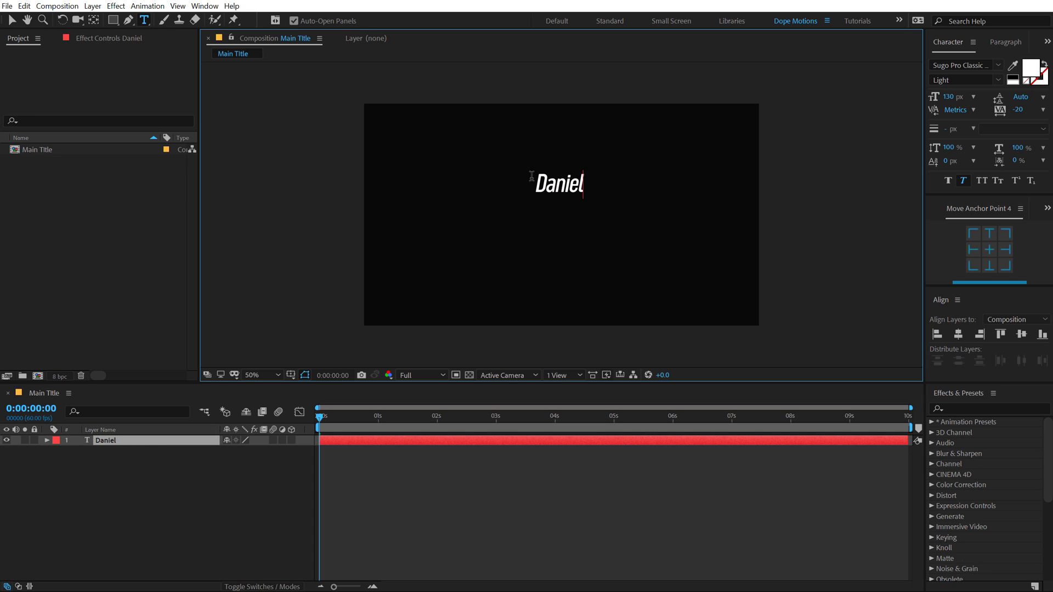
Duplicate the first-name layer, move the copy below it and retype it as the surname.
{"action": "left_click", "coordinate": [12, 21]}
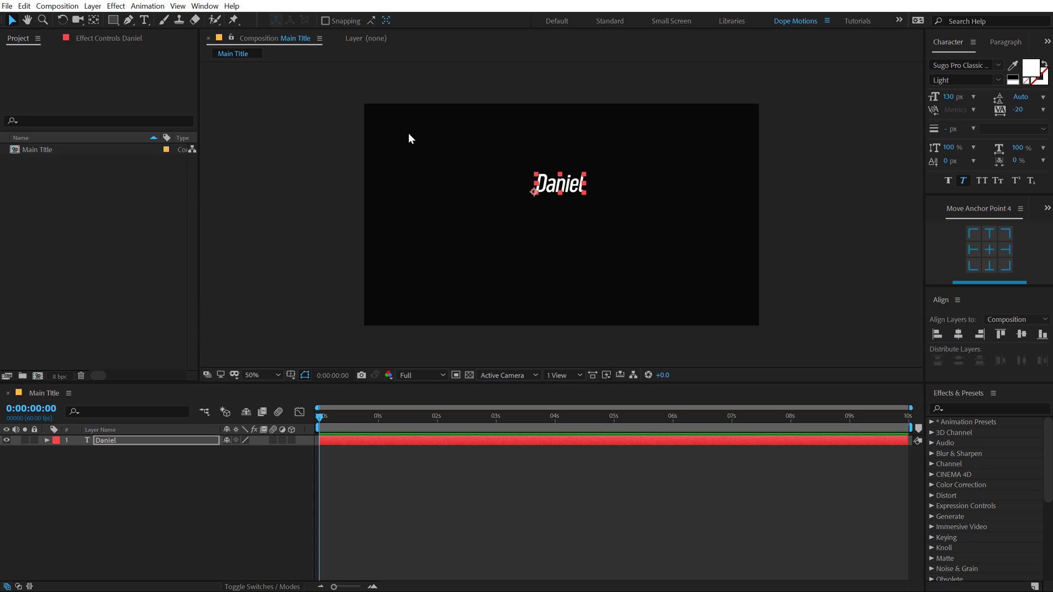
{"action": "key", "text": "ctrl+d"}
{"action": "key", "text": "period"}
{"action": "left_click_drag", "start_coordinate": [566, 159], "coordinate": [565, 195]}
{"action": "double_click", "coordinate": [570, 201]}
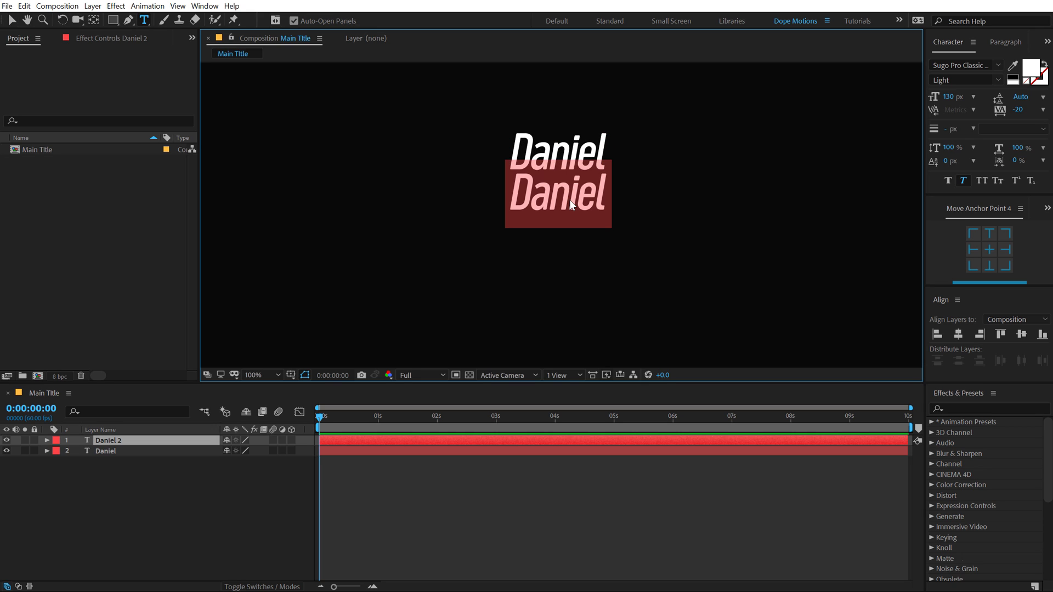
{"action": "type", "text": "MENDERS"}
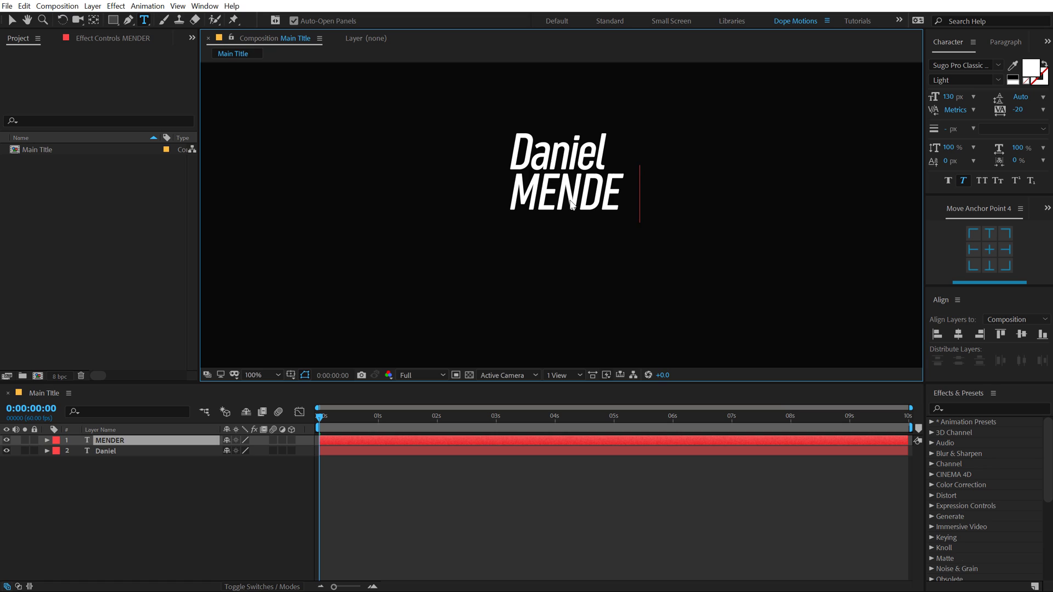
{"action": "key", "text": "BackSpace"}
{"action": "key", "text": "BackSpace"}
{"action": "type", "text": "S"}
{"action": "left_click", "coordinate": [11, 21]}
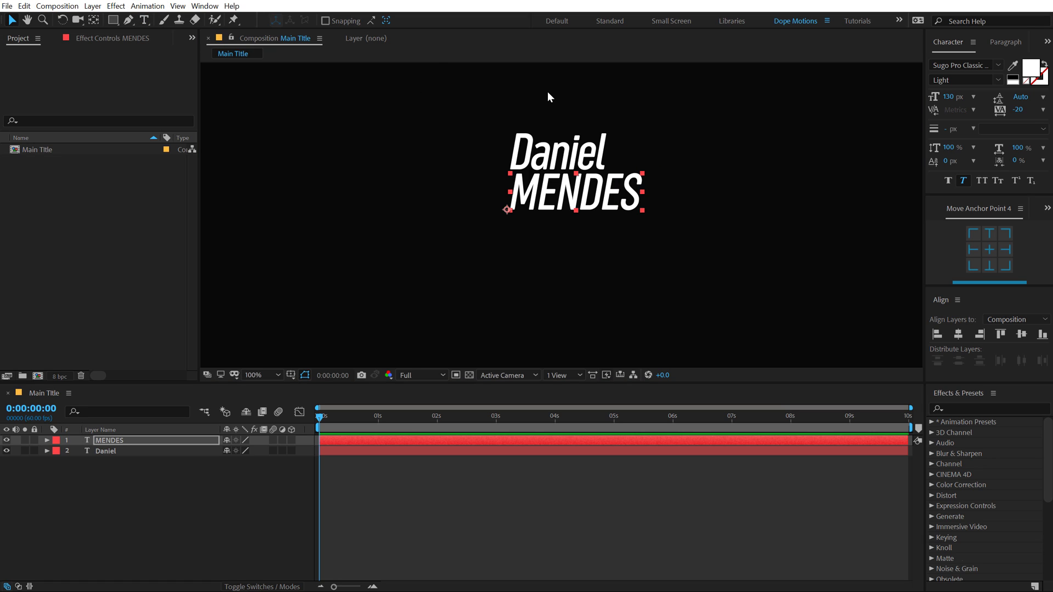
Set the surname line's font style to Regular.
{"action": "left_click", "coordinate": [1000, 83]}
{"action": "left_click", "coordinate": [950, 174]}
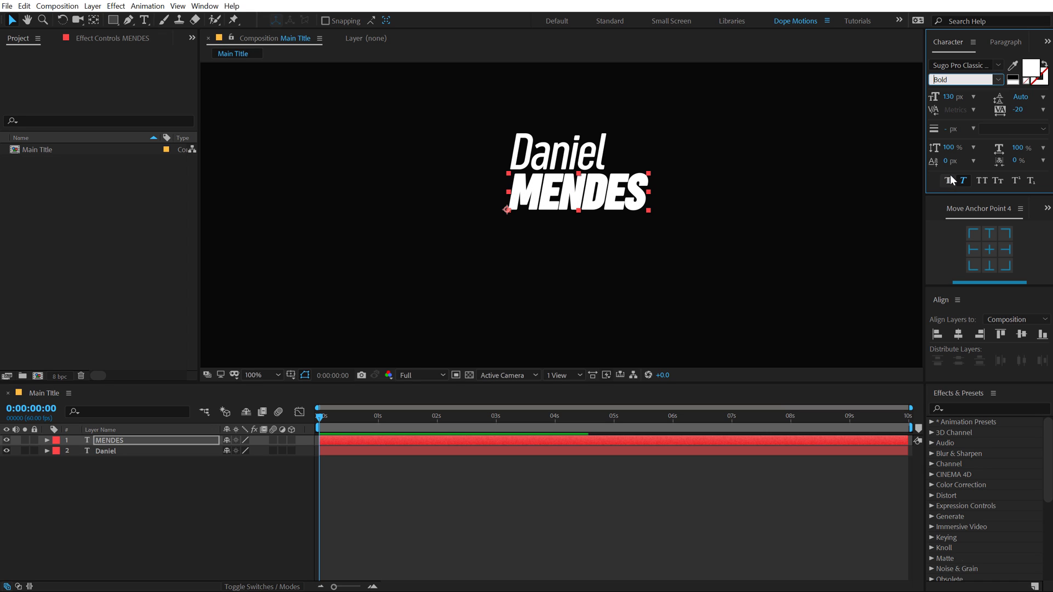
{"action": "left_click", "coordinate": [998, 80]}
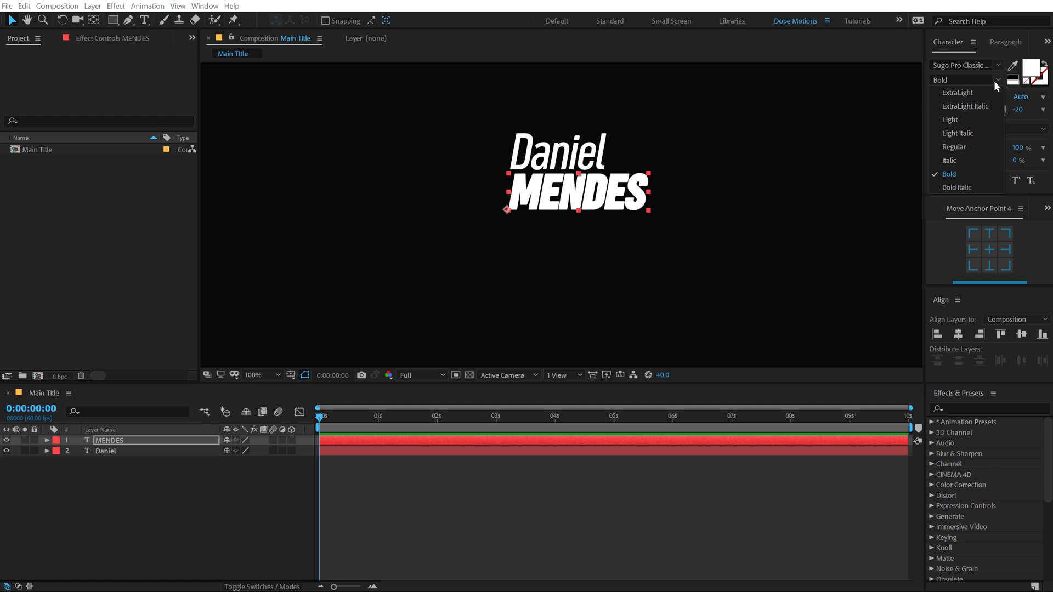
{"action": "left_click", "coordinate": [959, 146]}
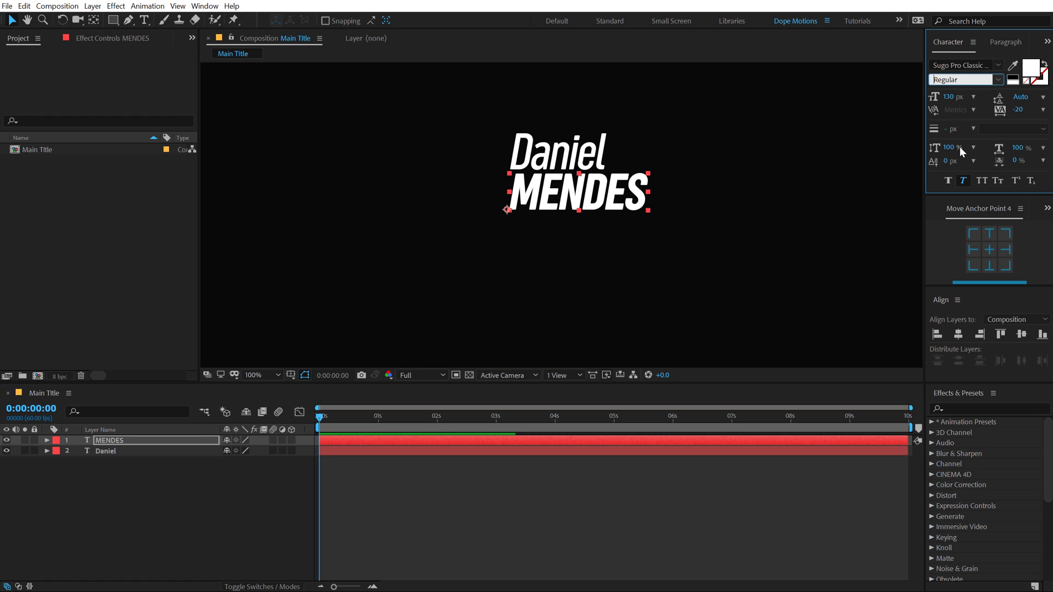
{"action": "left_click", "coordinate": [766, 195]}
{"action": "left_click", "coordinate": [596, 204]}
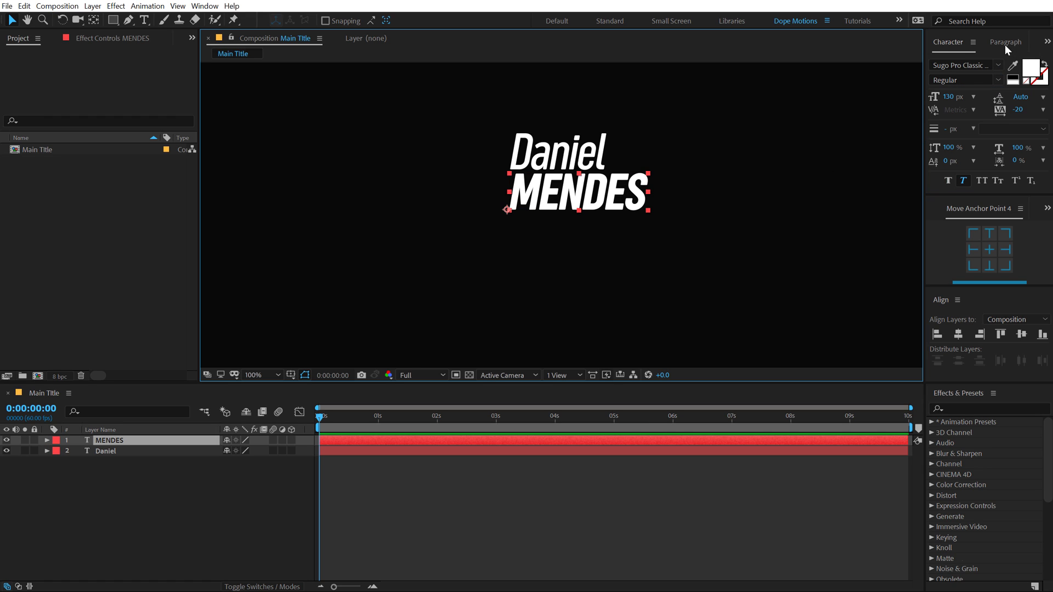
Right-align both title lines and line up their right edges.
{"action": "left_click", "coordinate": [1004, 43]}
{"action": "left_click", "coordinate": [965, 65]}
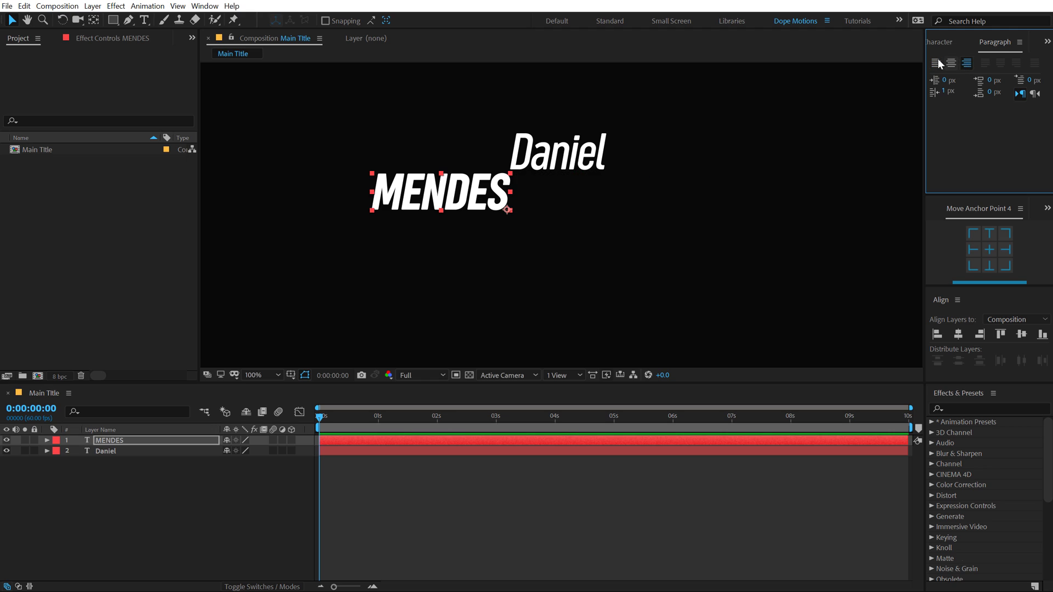
{"action": "left_click", "coordinate": [557, 153]}
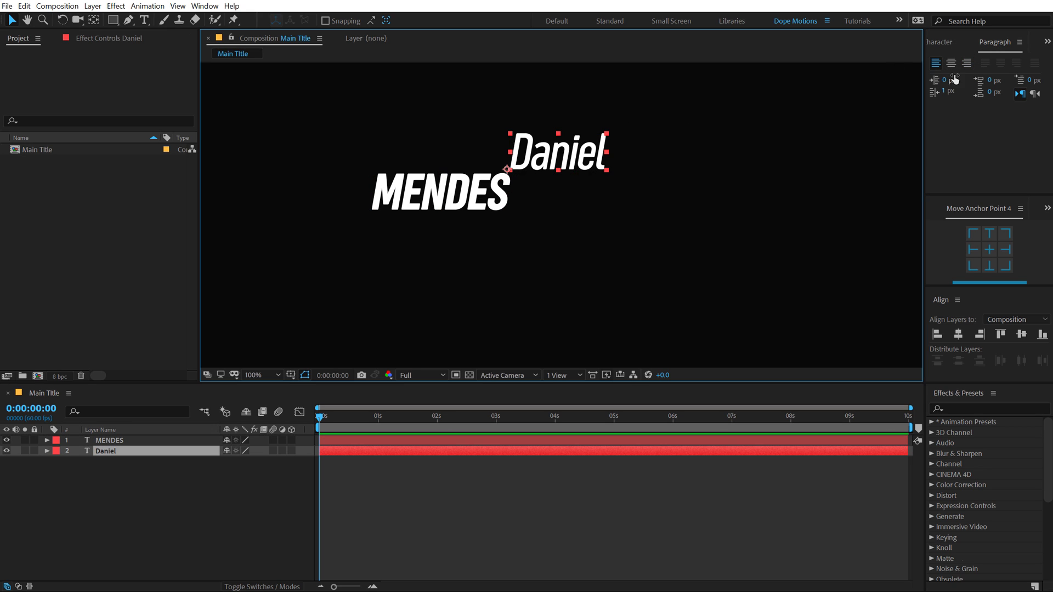
{"action": "left_click", "coordinate": [966, 64]}
{"action": "left_click_drag", "start_coordinate": [568, 155], "coordinate": [451, 214]}
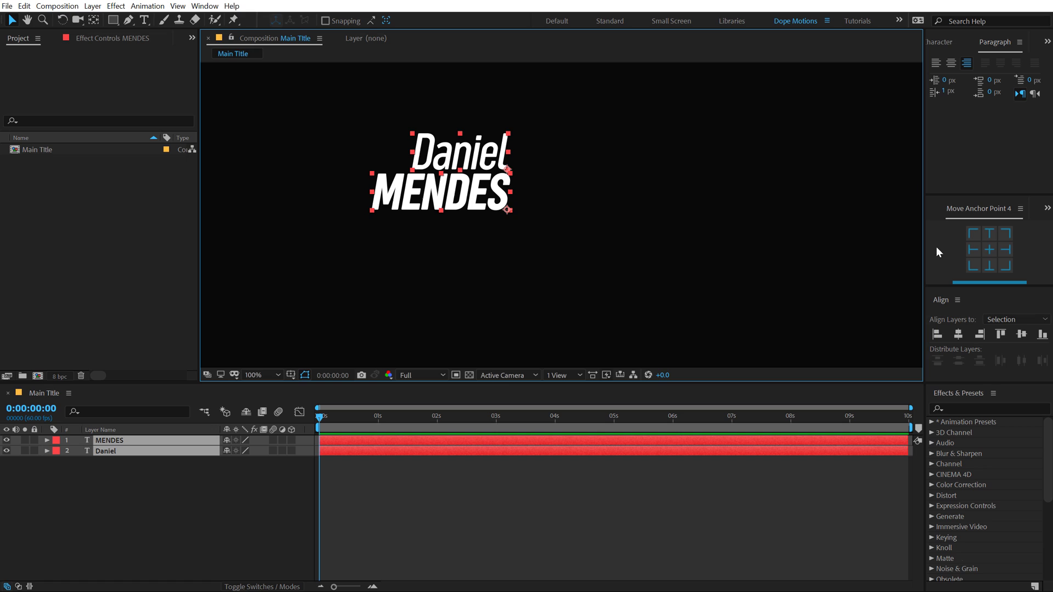
{"action": "left_click", "coordinate": [977, 336]}
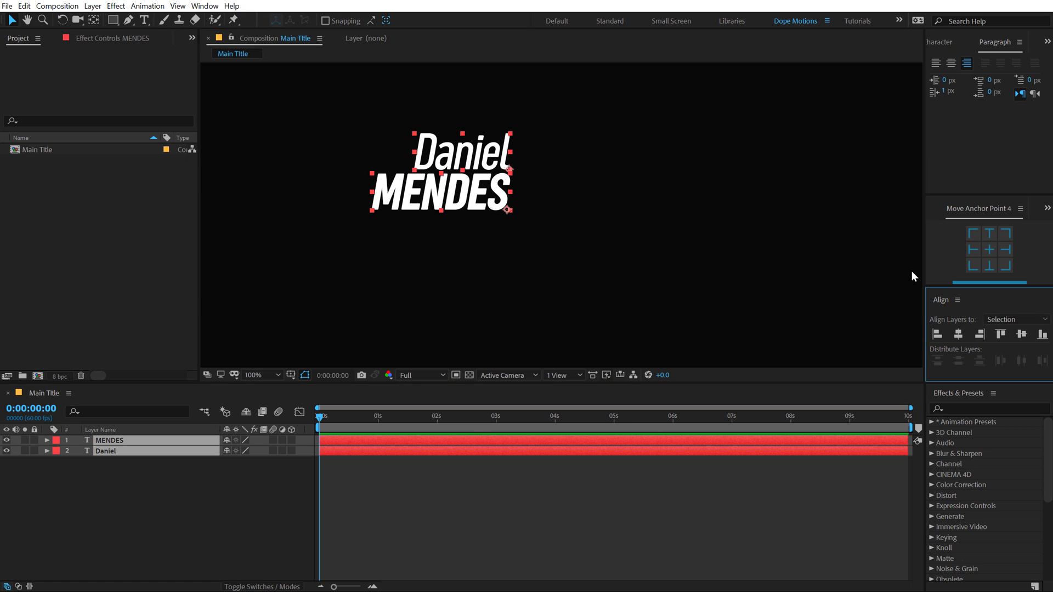
{"action": "left_click", "coordinate": [205, 5]}
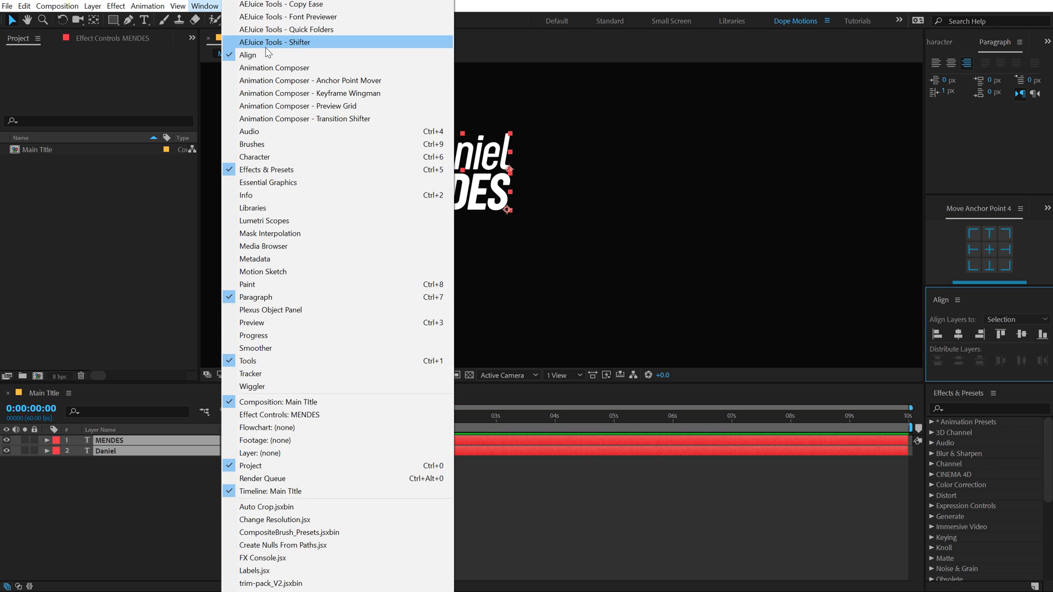
{"action": "left_click", "coordinate": [607, 130]}
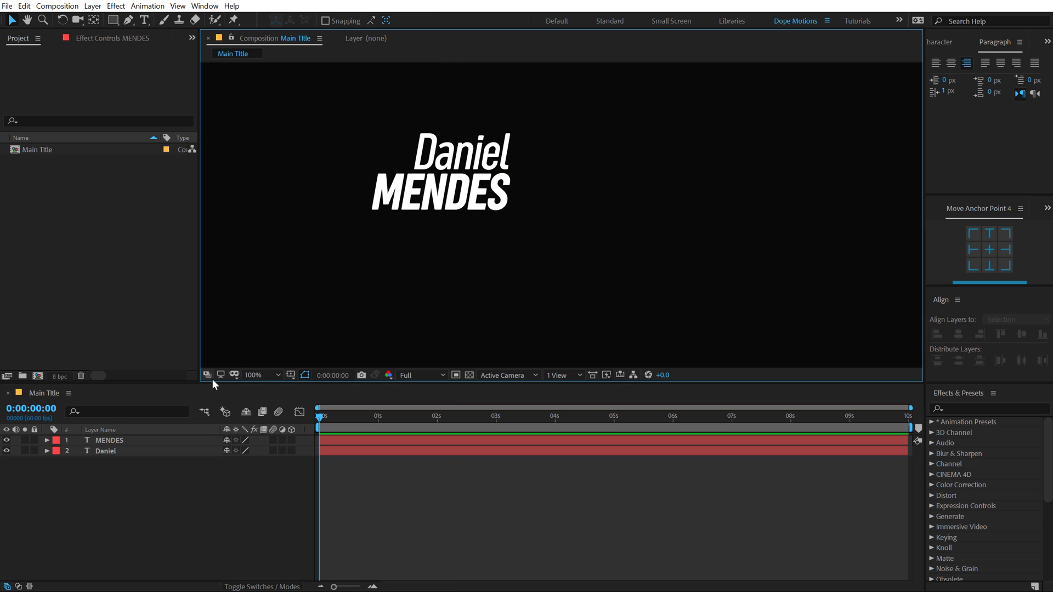
Move both title lines toward the centre using the title/action safe guides.
{"action": "left_click", "coordinate": [292, 377]}
{"action": "left_click", "coordinate": [334, 389]}
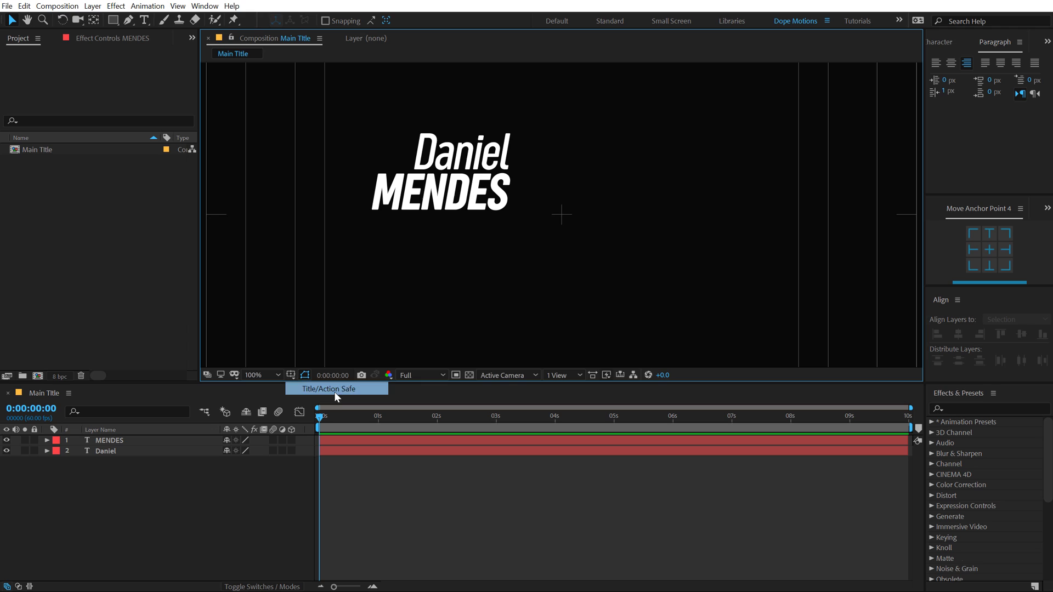
{"action": "left_click_drag", "start_coordinate": [547, 133], "coordinate": [416, 255]}
{"action": "left_click_drag", "start_coordinate": [459, 158], "coordinate": [566, 199]}
{"action": "left_click", "coordinate": [700, 192]}
{"action": "key", "text": "apostrophe"}
Duplicate the surname line below itself in Light weight, retyped as 'MOTION DESIGNER'.
{"action": "left_click", "coordinate": [546, 241]}
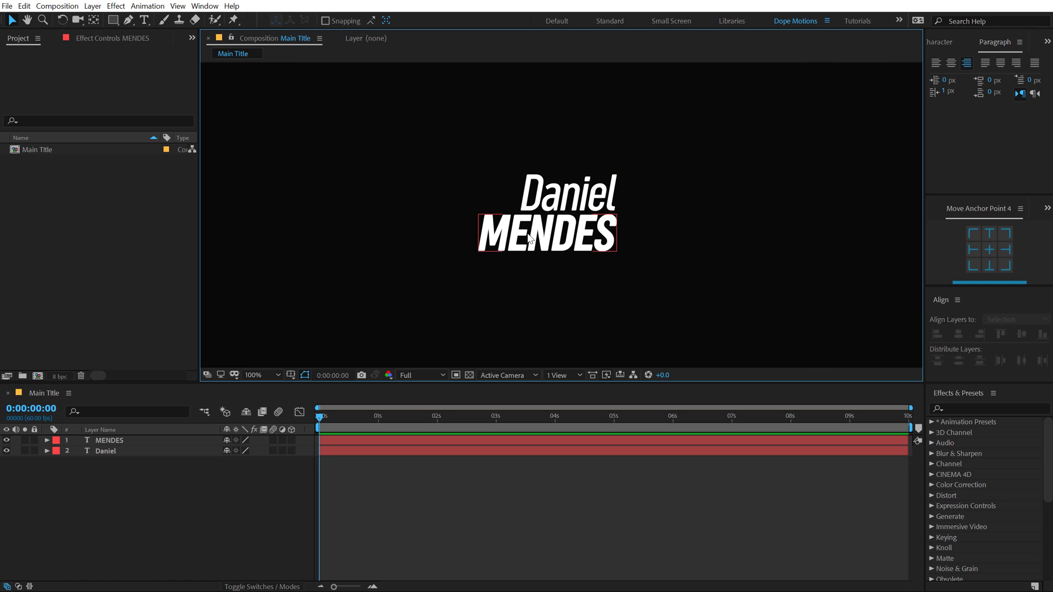
{"action": "key", "text": "ctrl+d"}
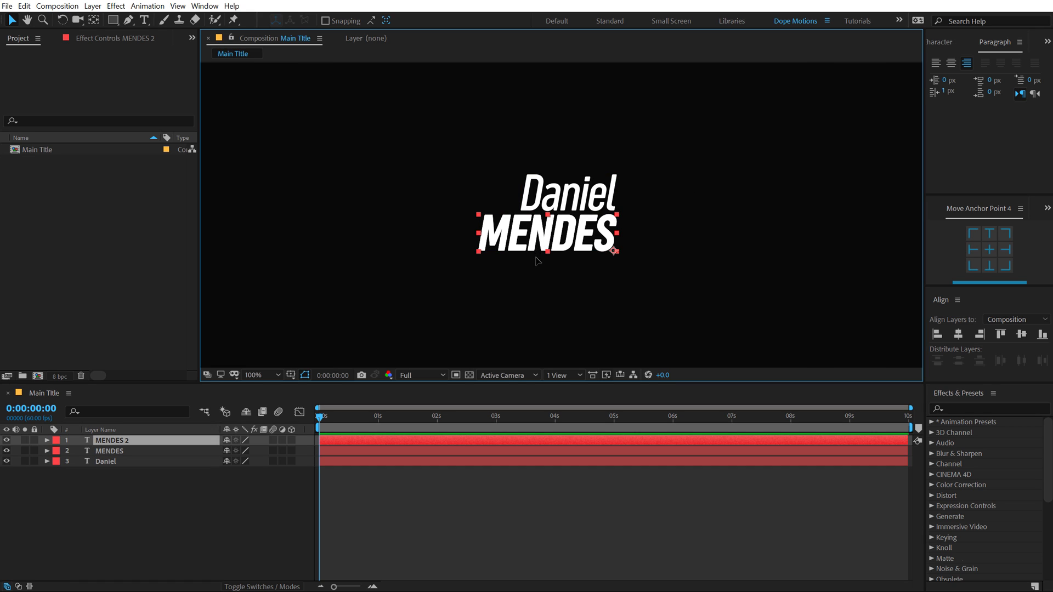
{"action": "left_click_drag", "start_coordinate": [540, 241], "coordinate": [540, 283]}
{"action": "left_click", "coordinate": [940, 42]}
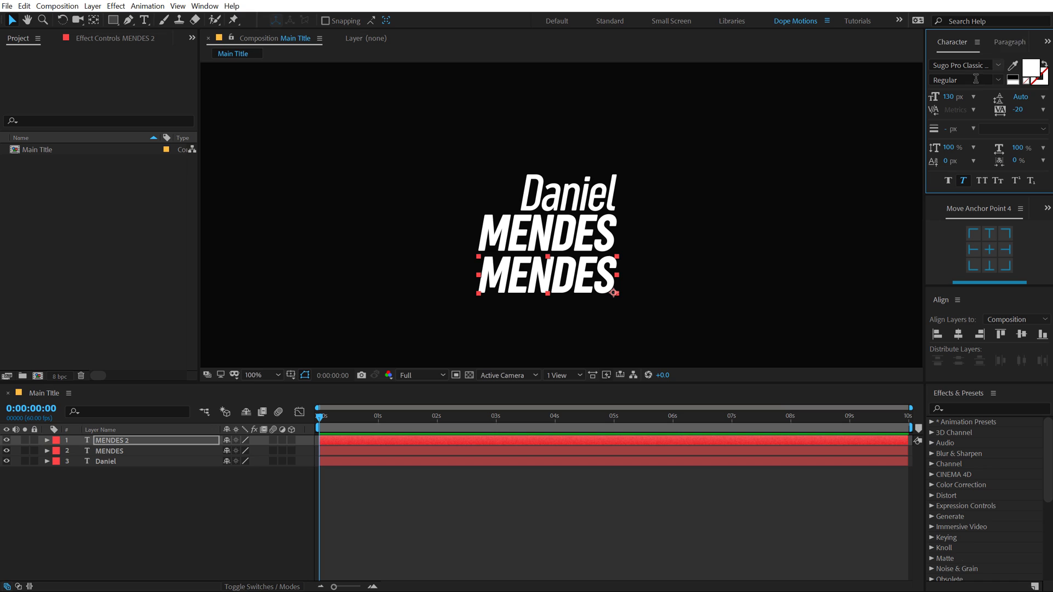
{"action": "left_click", "coordinate": [998, 80]}
{"action": "left_click", "coordinate": [955, 124]}
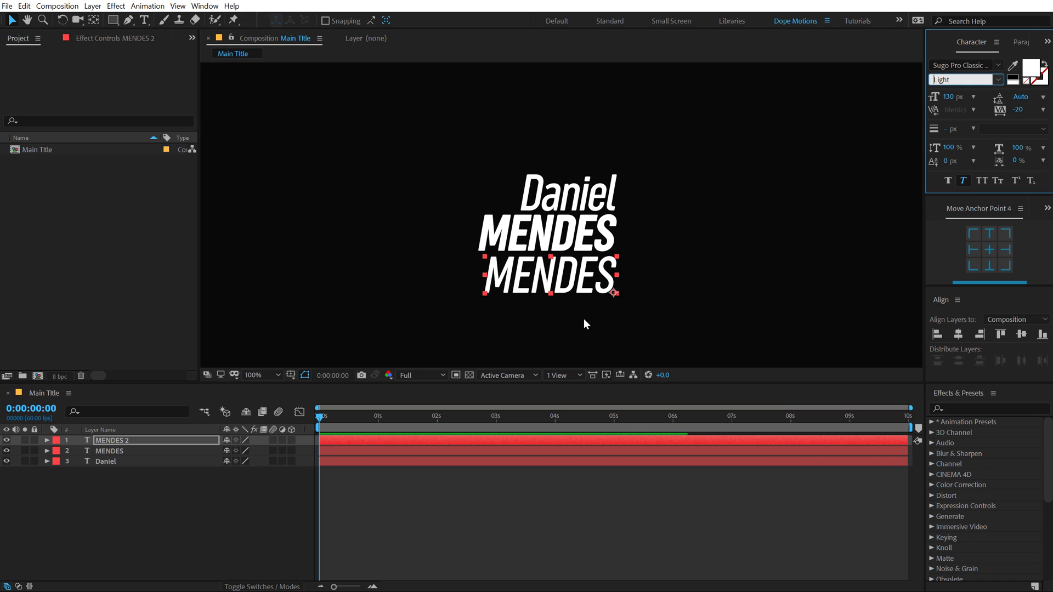
{"action": "double_click", "coordinate": [578, 265]}
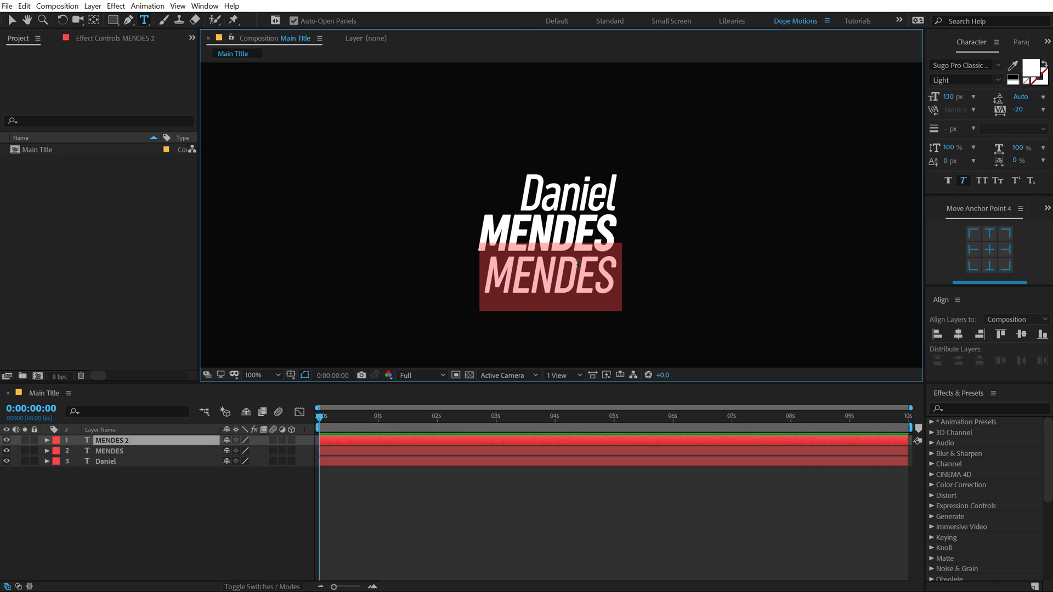
{"action": "type", "text": "MOTION D"}
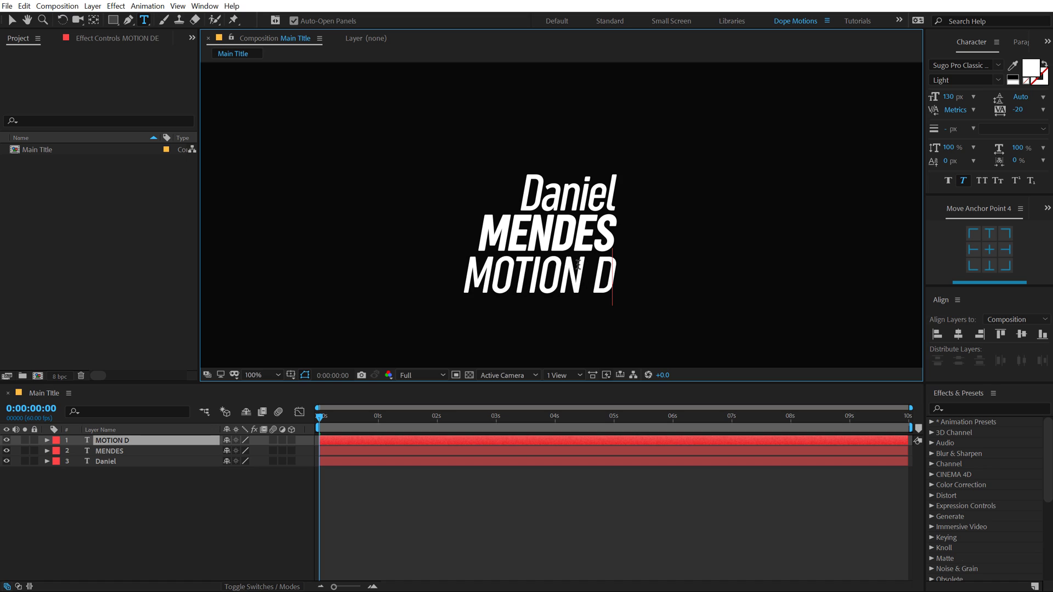
{"action": "type", "text": "ESIGNER"}
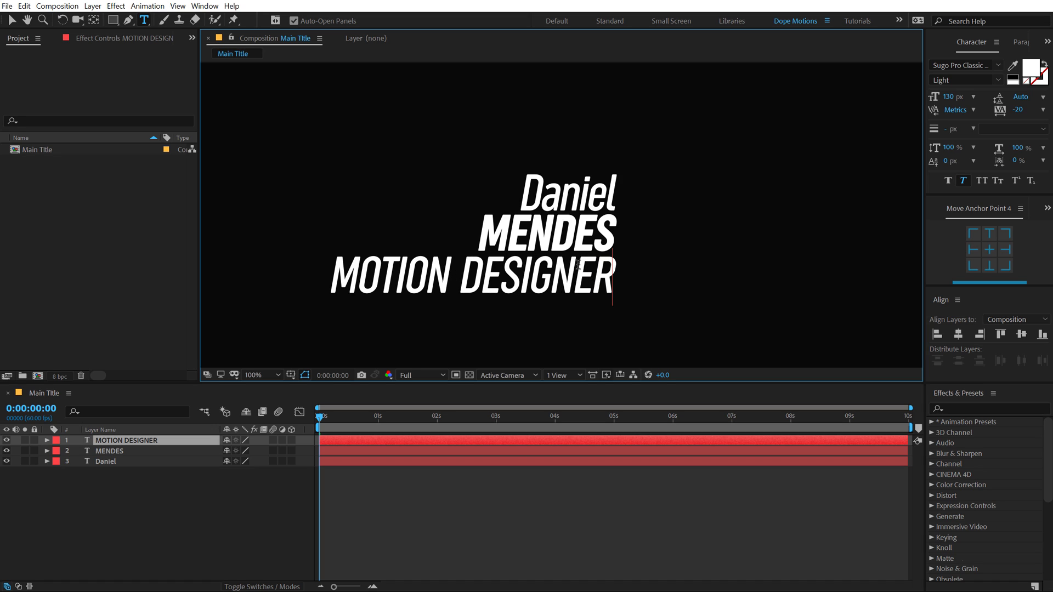
{"action": "left_click", "coordinate": [11, 21]}
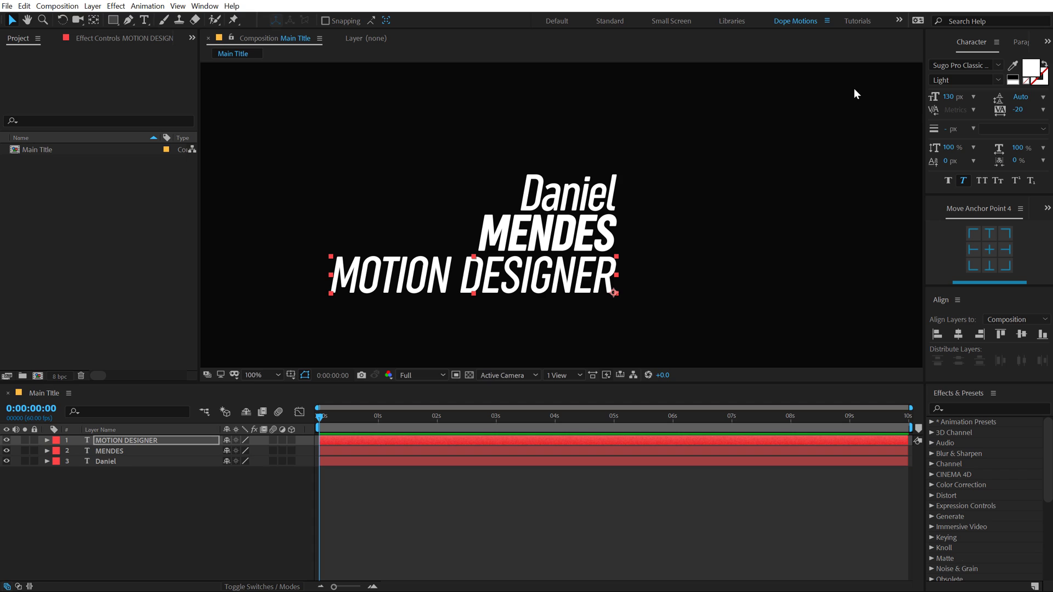
Make MOTION DESIGNER 50 px, non-italic, and tuck it up under the surname.
{"action": "left_click", "coordinate": [948, 97]}
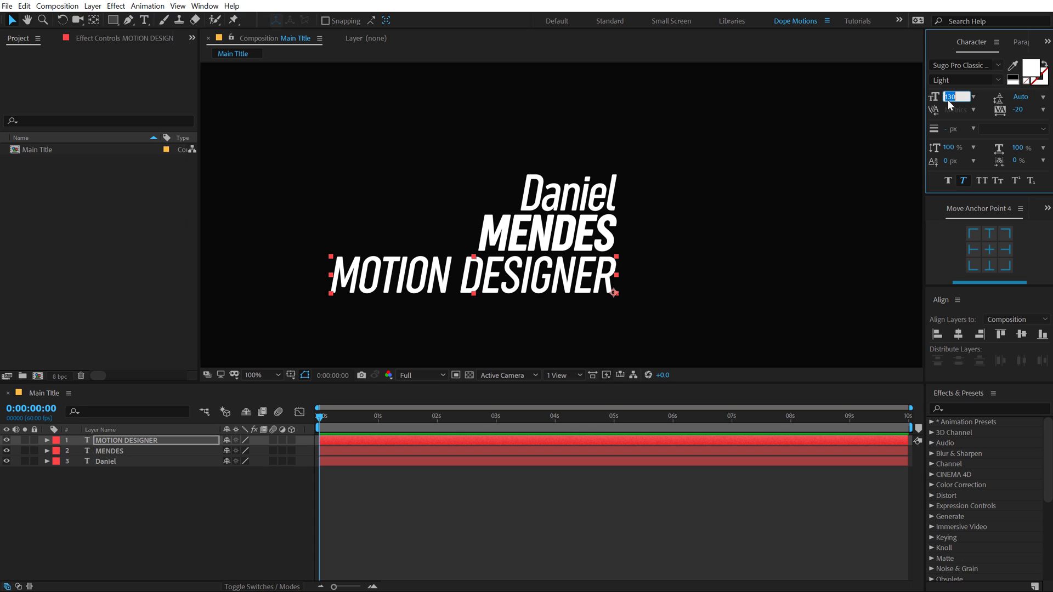
{"action": "type", "text": "60"}
{"action": "key", "text": "Return"}
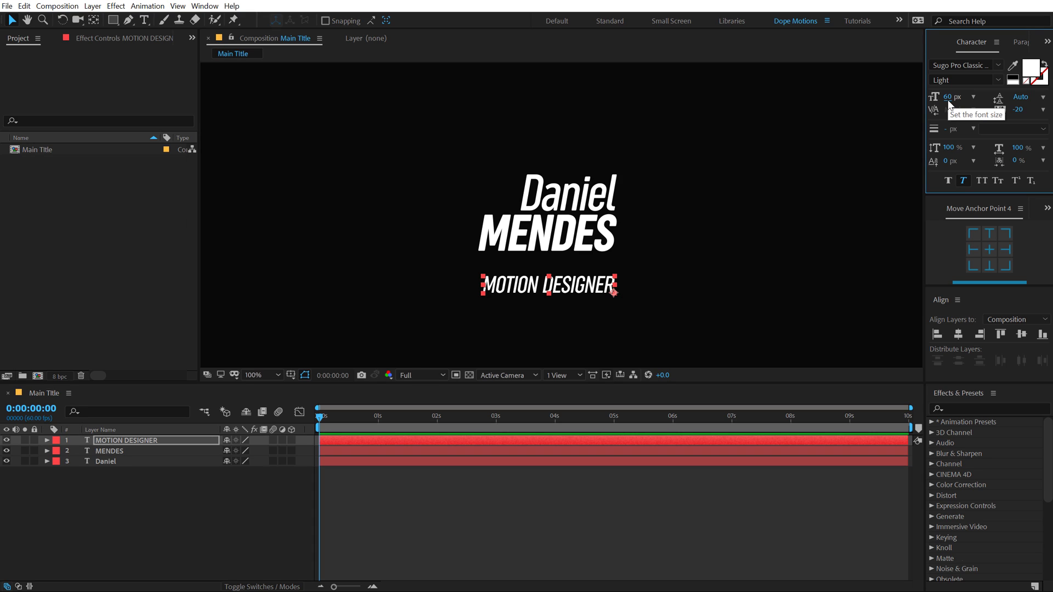
{"action": "left_click", "coordinate": [964, 181]}
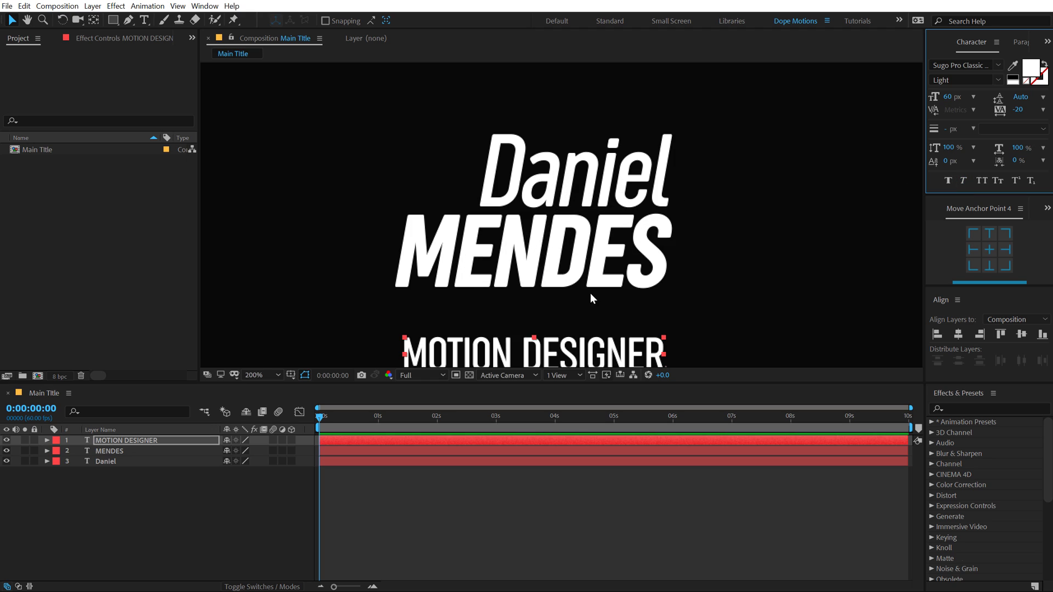
{"action": "scroll", "coordinate": [590, 293], "scroll_direction": "up", "scroll_amount": 1}
{"action": "left_click_drag", "start_coordinate": [628, 283], "coordinate": [627, 248]}
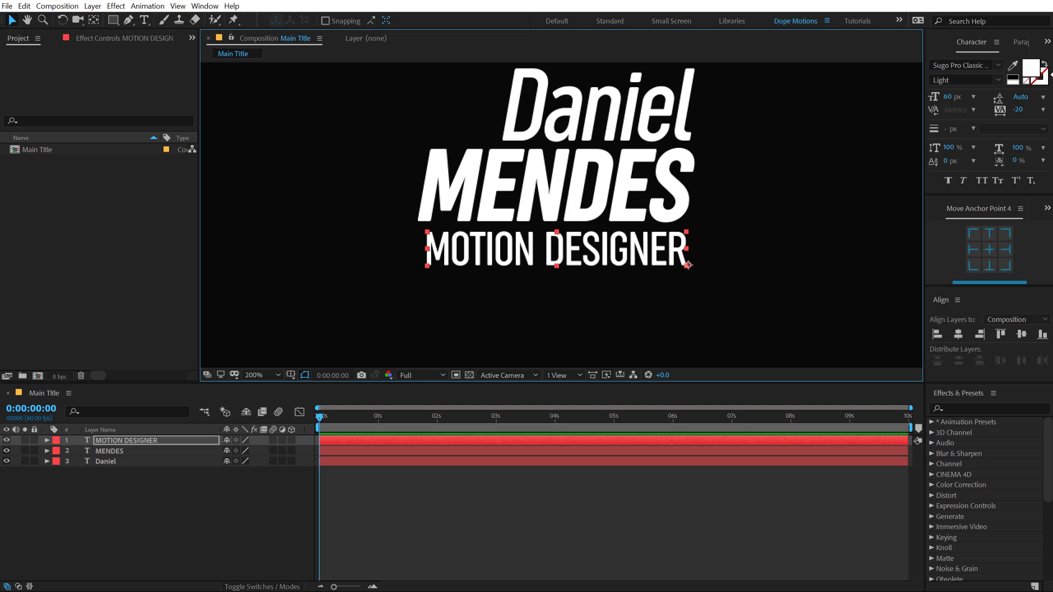
{"action": "left_click", "coordinate": [945, 101]}
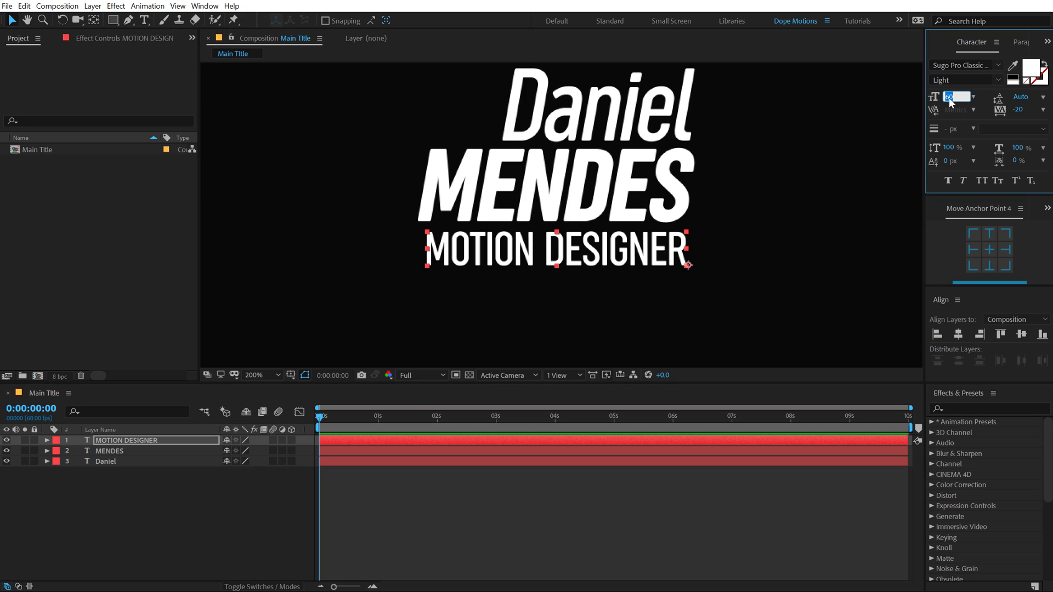
{"action": "type", "text": "50"}
{"action": "key", "text": "Return"}
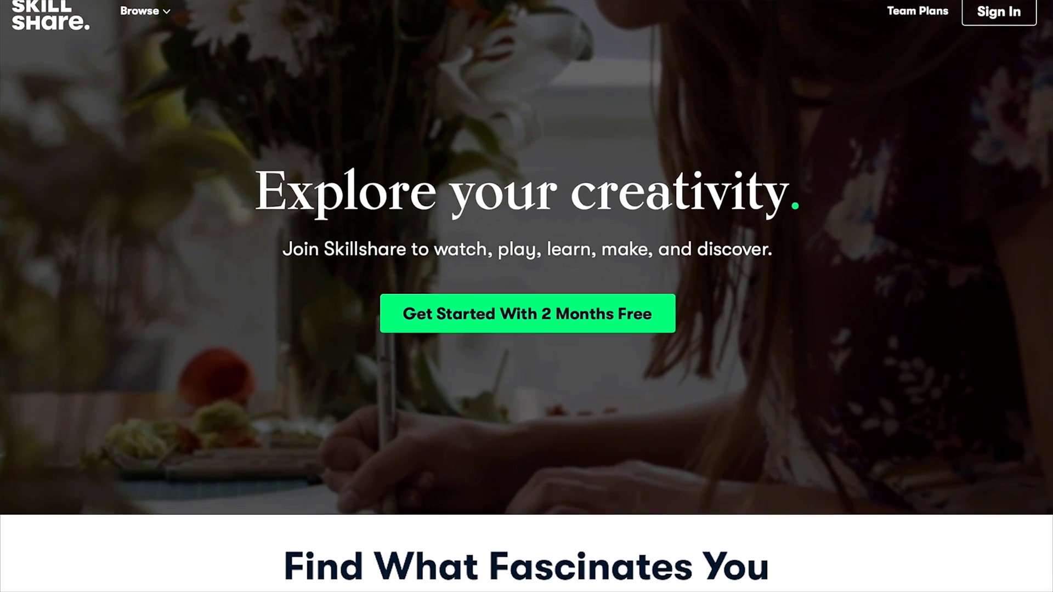
{"action": "scroll", "coordinate": [527, 296], "scroll_direction": "down", "scroll_amount": 6}
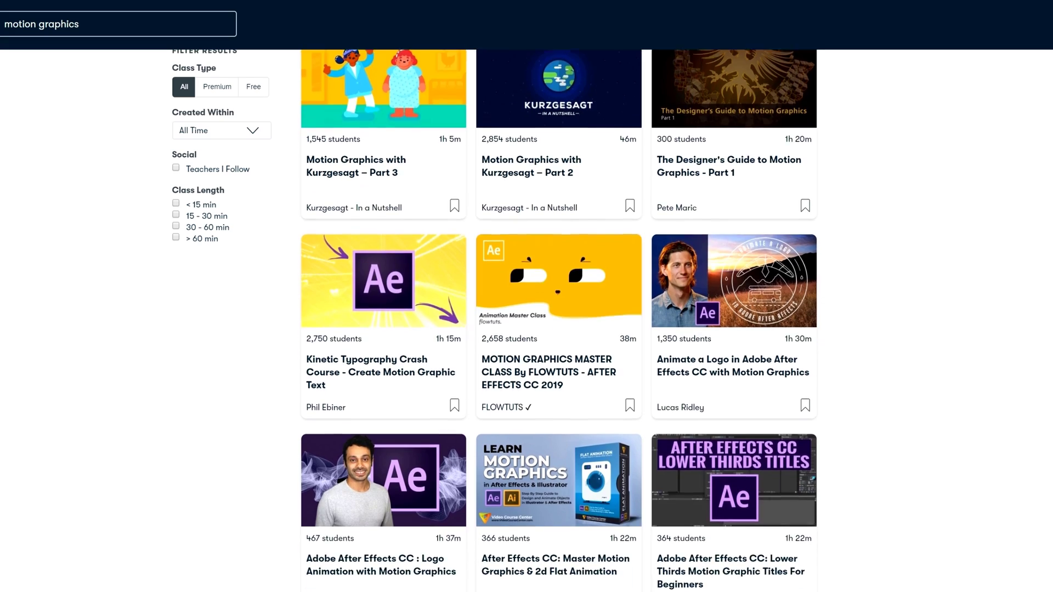
{"action": "scroll", "coordinate": [560, 318], "scroll_direction": "down", "scroll_amount": 2}
{"action": "scroll", "coordinate": [560, 318], "scroll_direction": "down", "scroll_amount": 6}
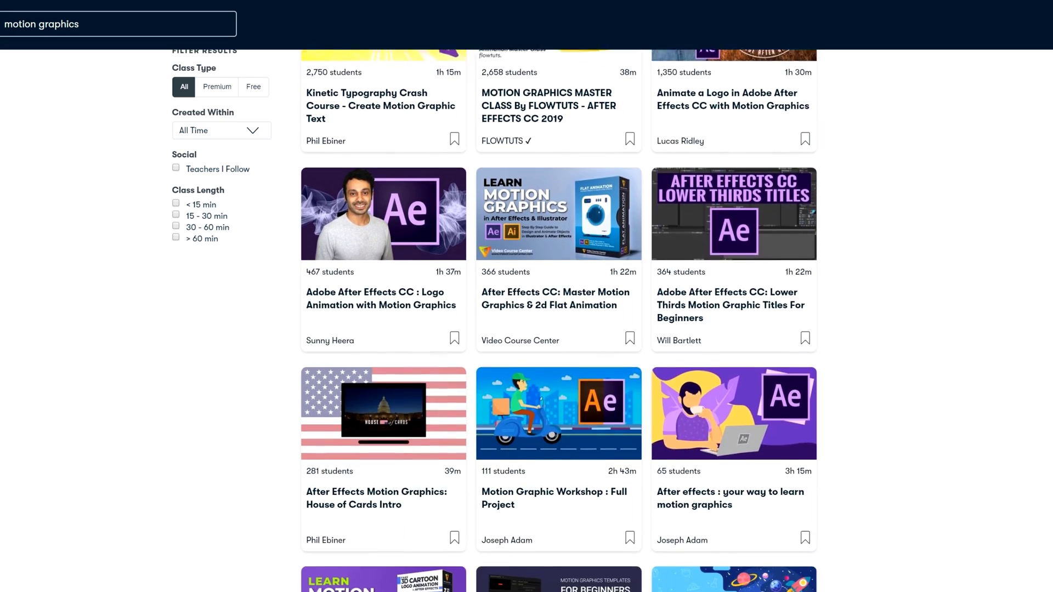
{"action": "scroll", "coordinate": [559, 318], "scroll_direction": "down", "scroll_amount": 7}
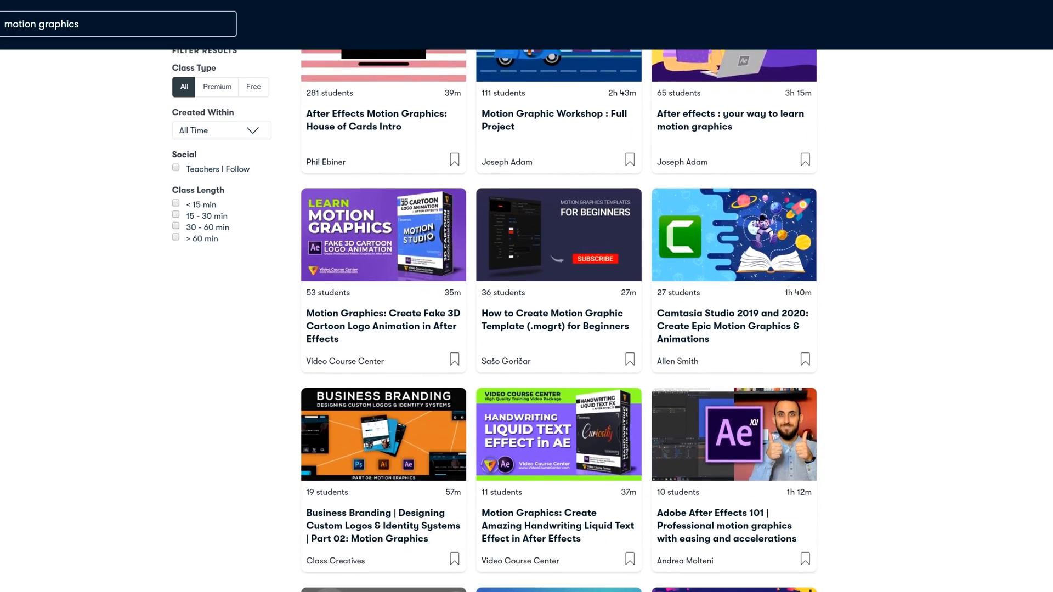
{"action": "scroll", "coordinate": [559, 318], "scroll_direction": "down", "scroll_amount": 6}
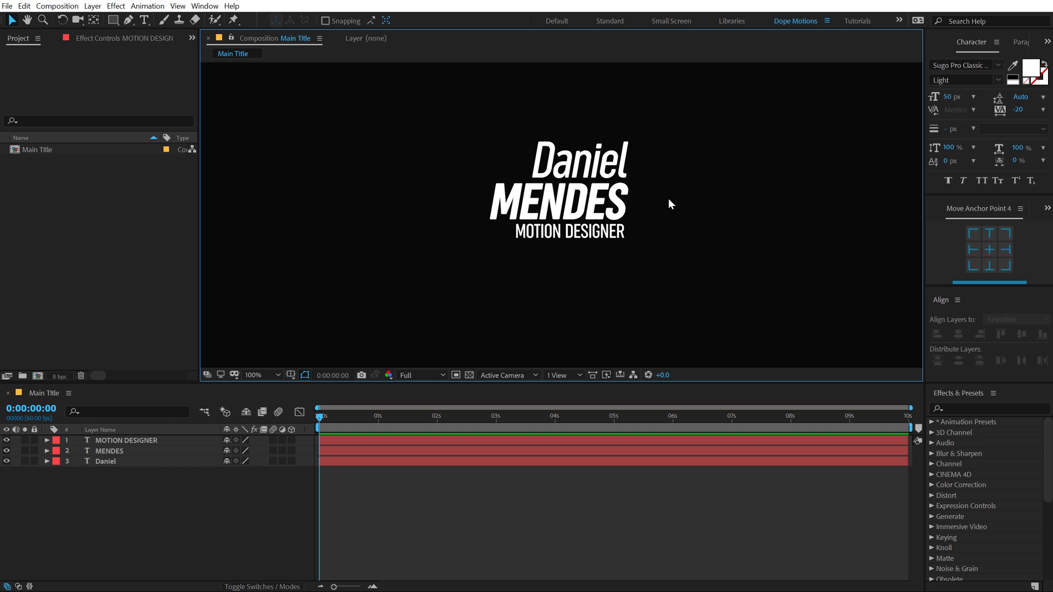
Apply Gradient Ramp from Effects & Presets to the surname layer, then view at 50%.
{"action": "left_click", "coordinate": [707, 211]}
{"action": "key", "text": "period"}
{"action": "left_click", "coordinate": [717, 198]}
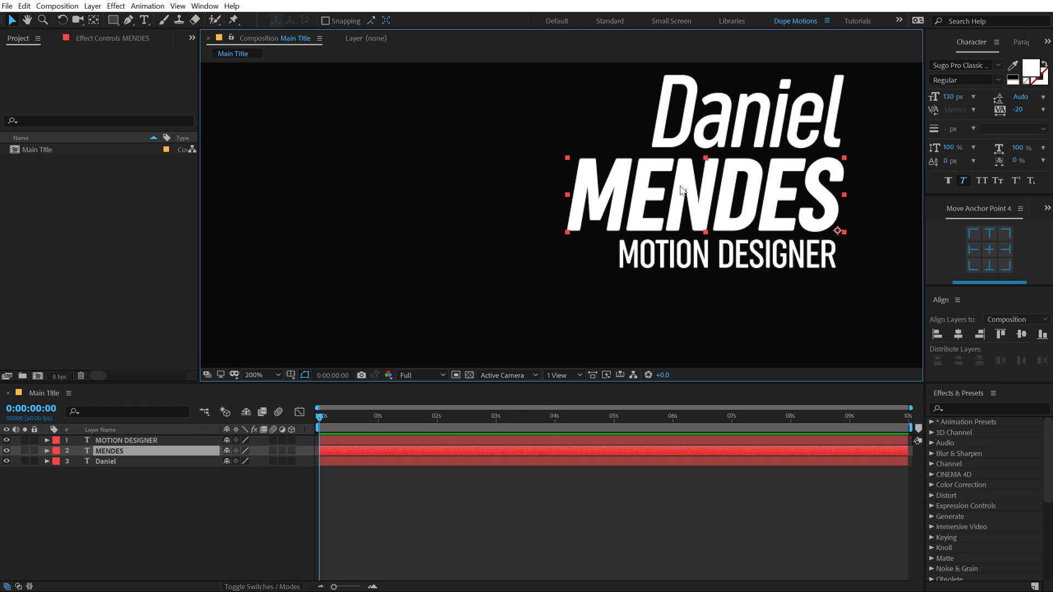
{"action": "left_click", "coordinate": [961, 410]}
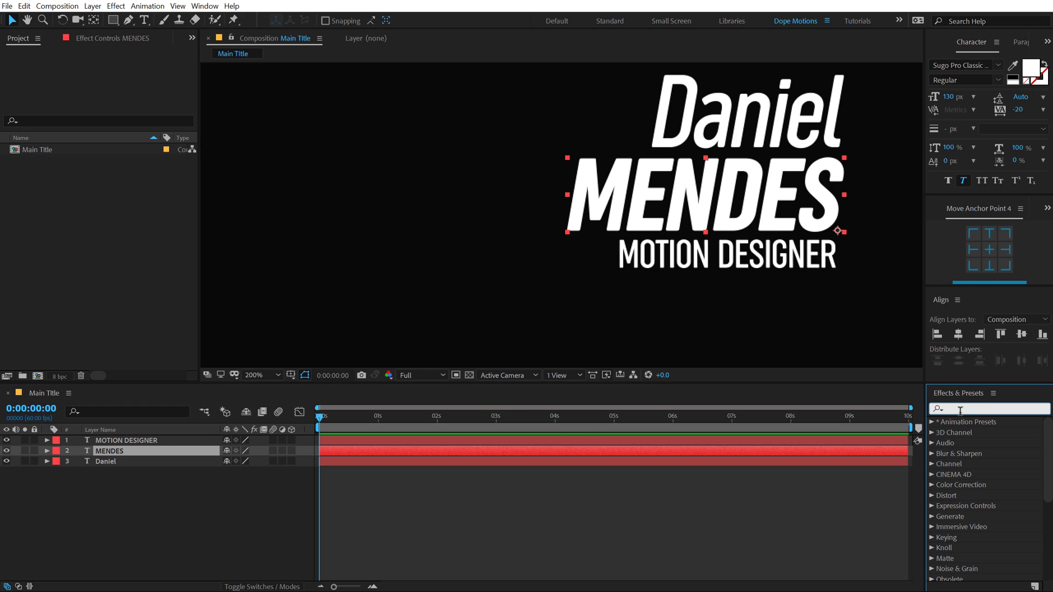
{"action": "type", "text": "gradient"}
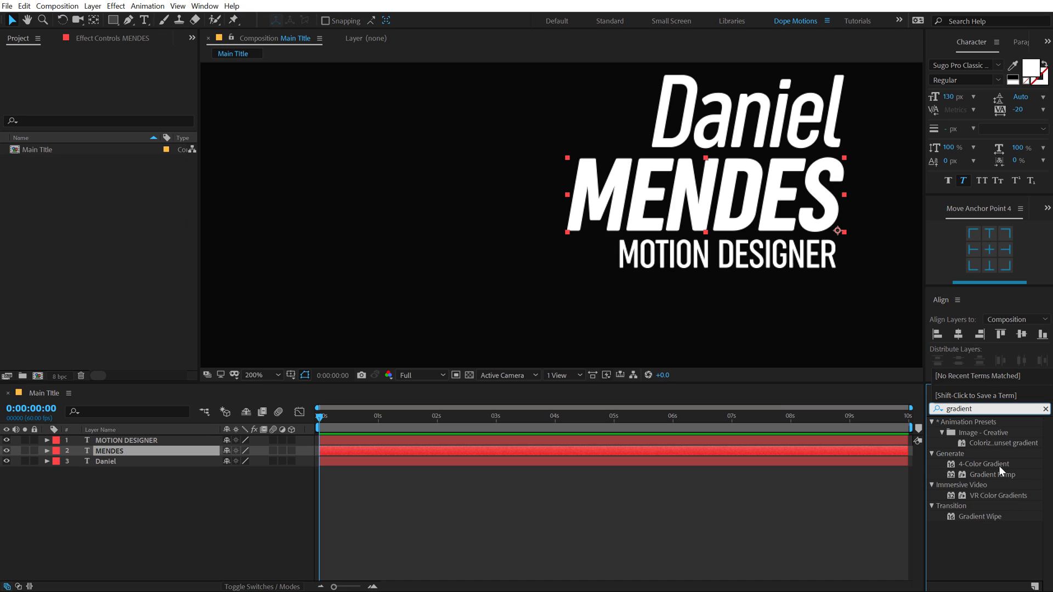
{"action": "double_click", "coordinate": [988, 475]}
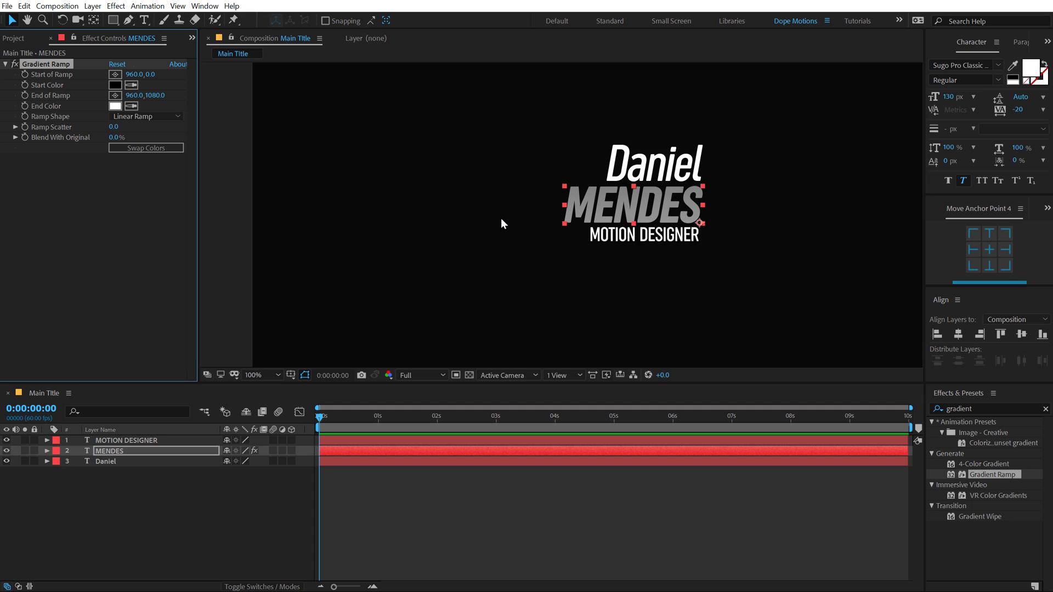
{"action": "key", "text": "comma"}
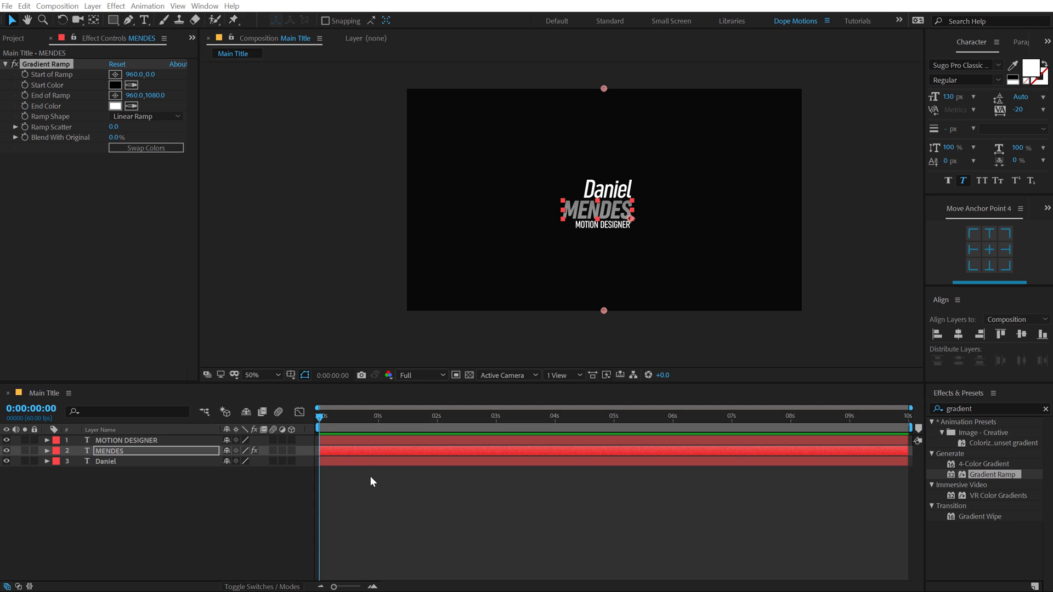
Select the thisLayer.toComp(value) expression line in the Notepad note.
{"action": "key", "text": "alt+Tab"}
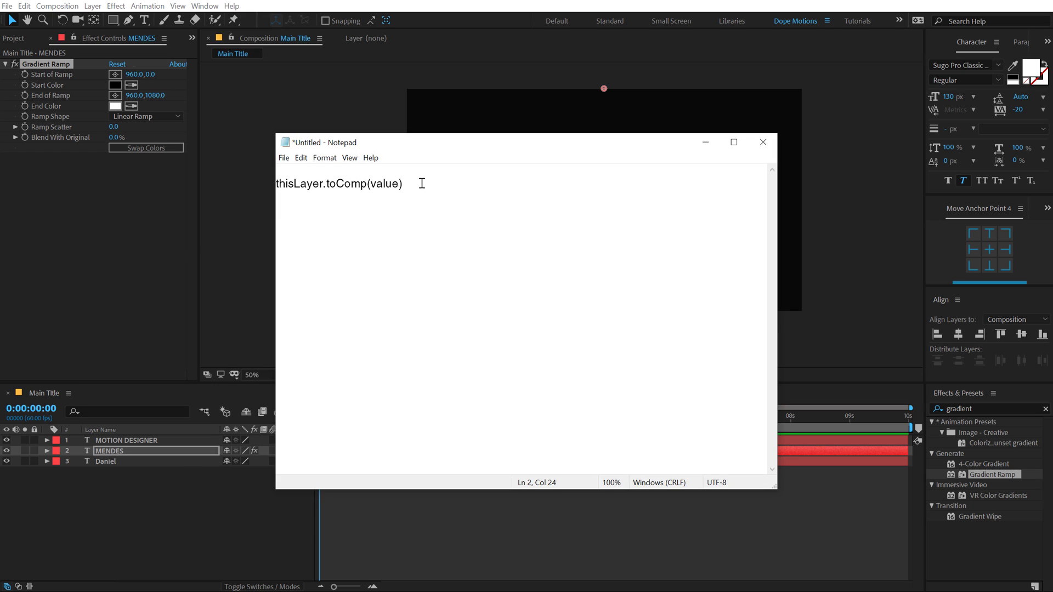
{"action": "left_click_drag", "start_coordinate": [422, 183], "coordinate": [157, 179]}
{"action": "key", "text": "ctrl+c"}
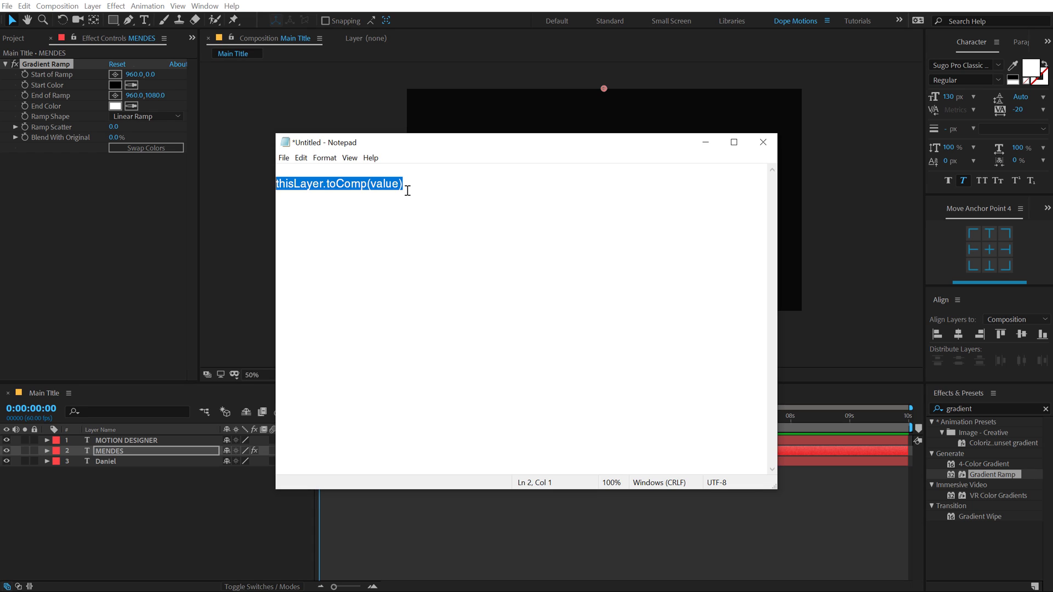
Drag the Gradient Ramp start and end points onto the surname text.
{"action": "key", "text": "alt+Tab"}
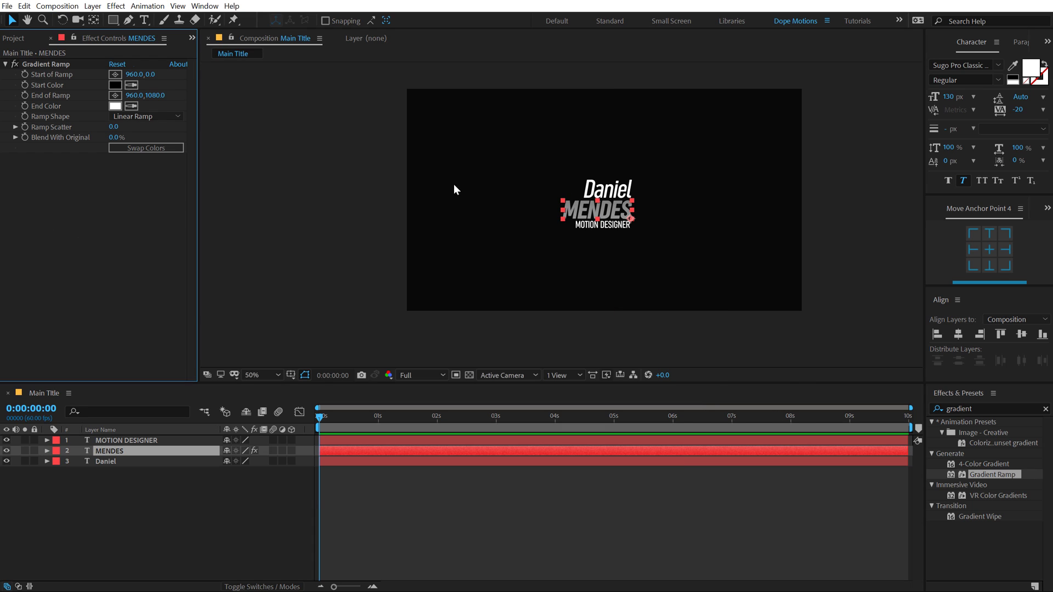
{"action": "scroll", "coordinate": [587, 169], "scroll_direction": "up", "scroll_amount": 2}
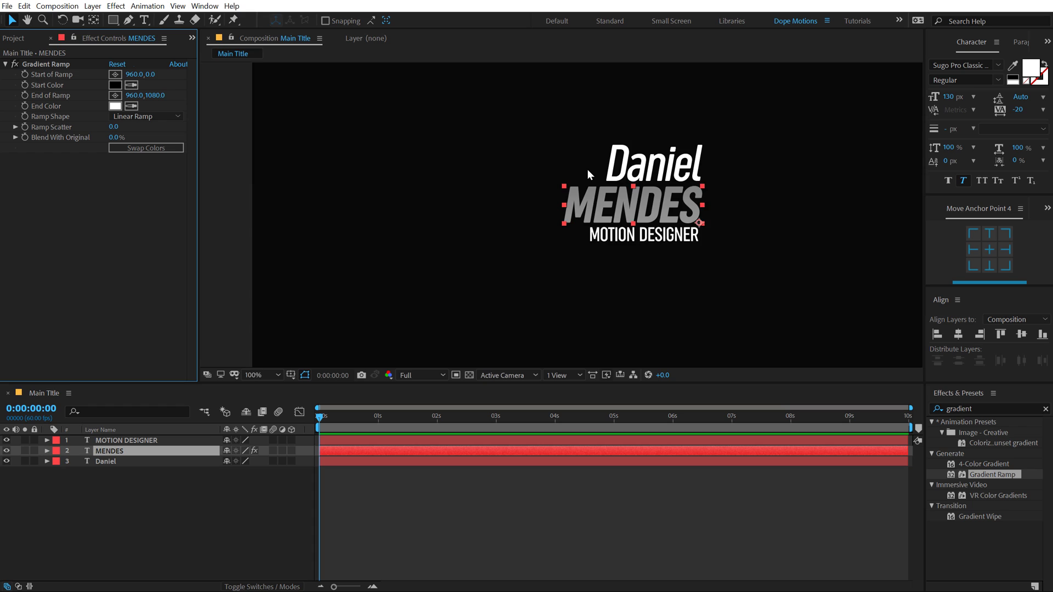
{"action": "scroll", "coordinate": [584, 165], "scroll_direction": "down", "scroll_amount": 2}
{"action": "left_click", "coordinate": [42, 64]}
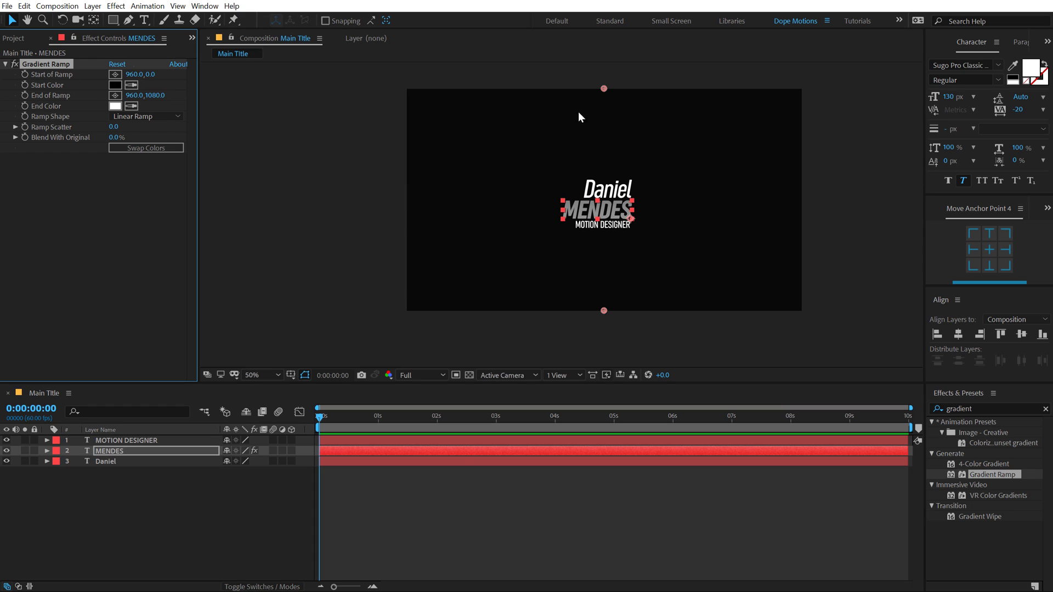
{"action": "left_click_drag", "start_coordinate": [601, 91], "coordinate": [601, 196]}
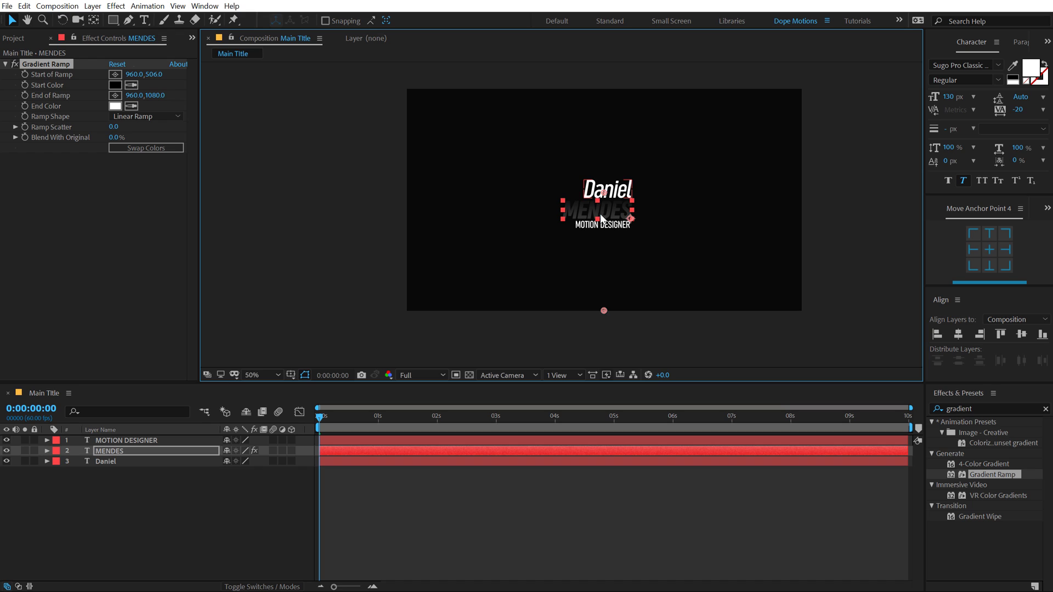
{"action": "left_click_drag", "start_coordinate": [604, 310], "coordinate": [592, 225]}
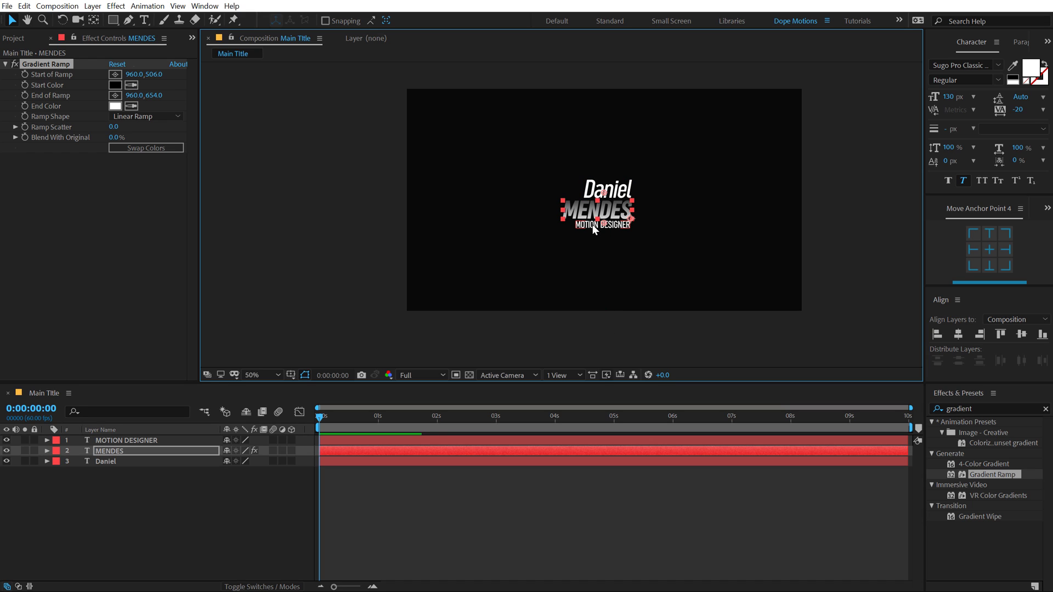
Keyframe the surname's Position at 1s, and at 0s raise it to overlap the first name.
{"action": "scroll", "coordinate": [592, 225], "scroll_direction": "up", "scroll_amount": 2}
{"action": "scroll", "coordinate": [560, 253], "scroll_direction": "up", "scroll_amount": 2}
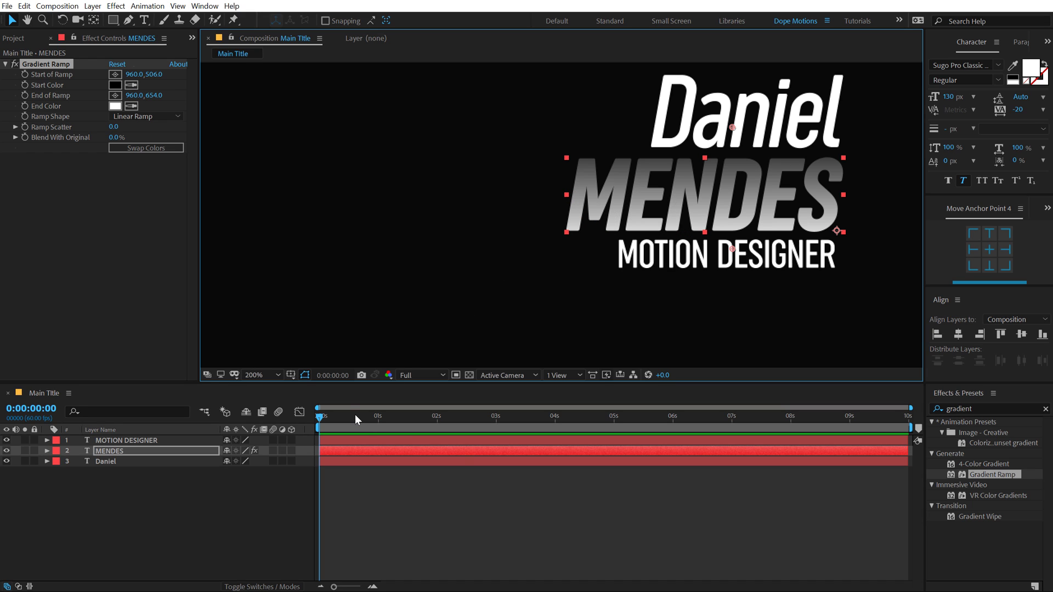
{"action": "left_click_drag", "start_coordinate": [355, 413], "coordinate": [377, 421]}
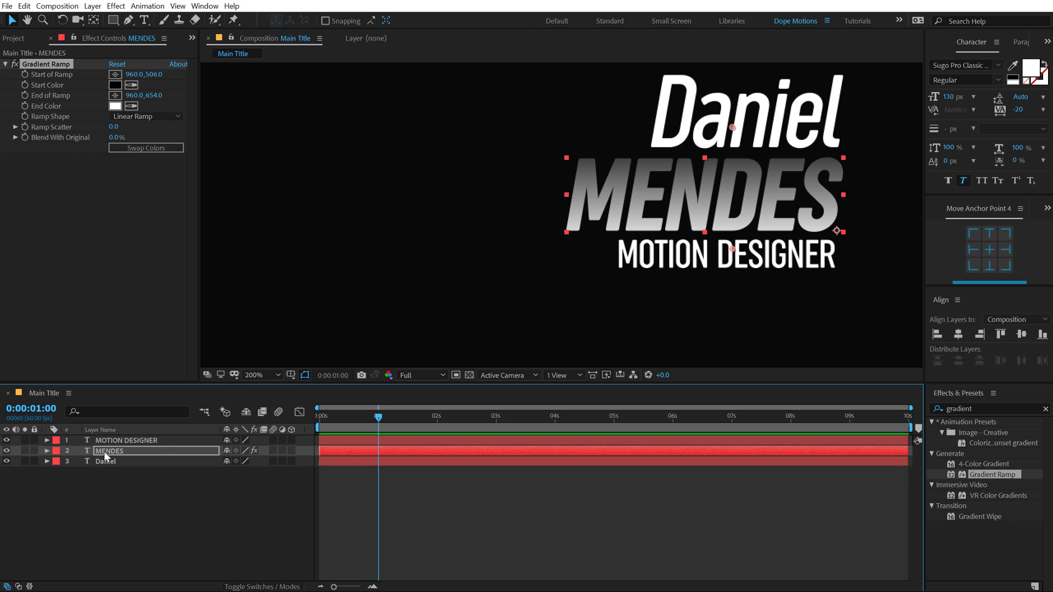
{"action": "left_click", "coordinate": [104, 451]}
{"action": "key", "text": "p"}
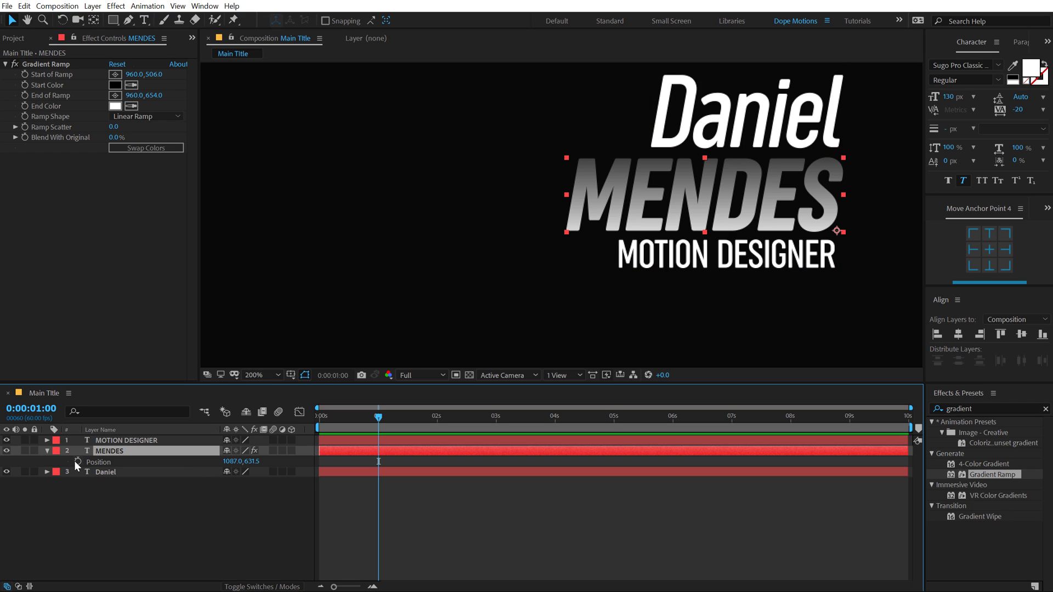
{"action": "left_click", "coordinate": [76, 461]}
{"action": "left_click_drag", "start_coordinate": [356, 421], "coordinate": [318, 421]}
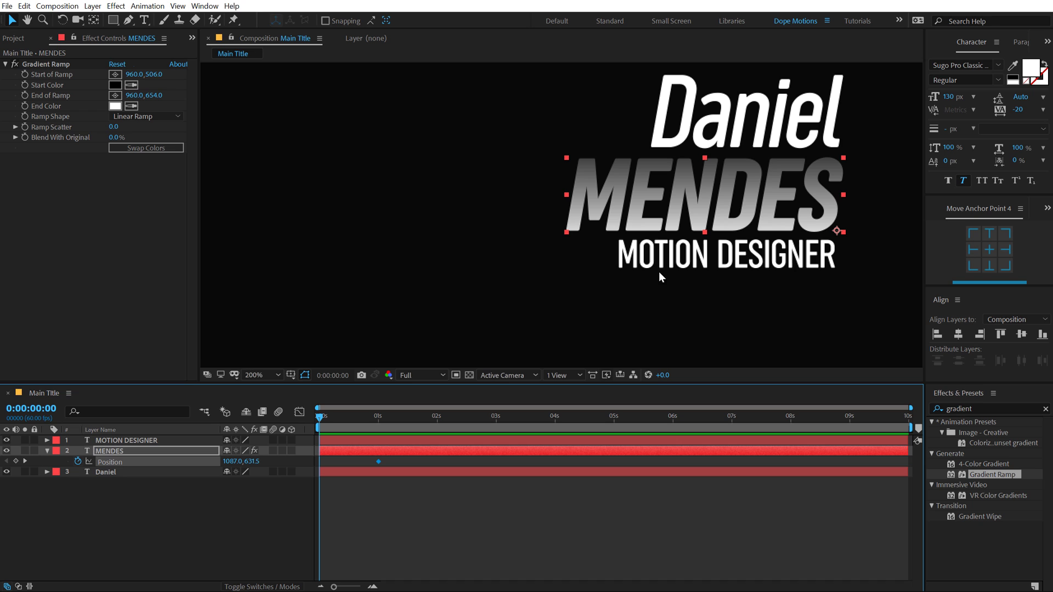
{"action": "left_click_drag", "start_coordinate": [694, 217], "coordinate": [692, 137]}
{"action": "key", "text": "k"}
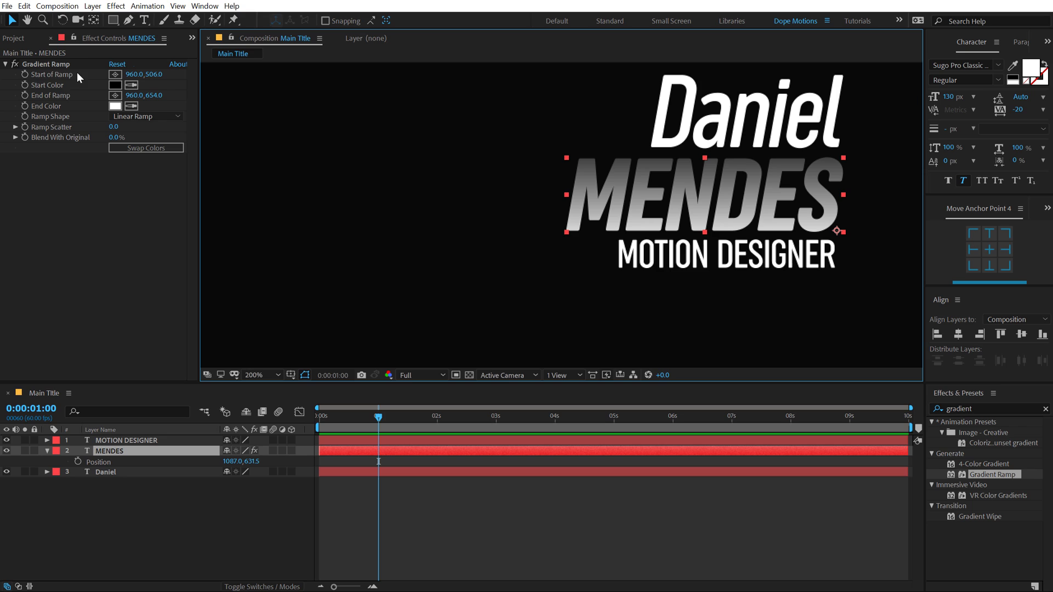
Give Start of Ramp and End of Ramp the thisLayer.toComp(value) expression.
{"action": "left_click", "coordinate": [25, 74], "text": "alt"}
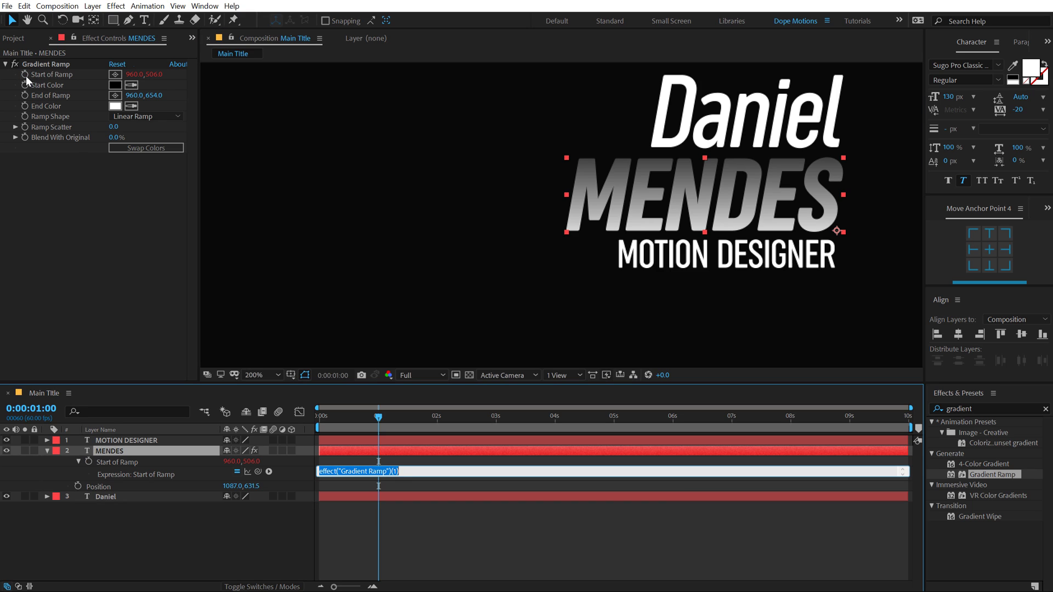
{"action": "key", "text": "ctrl+v"}
{"action": "left_click", "coordinate": [70, 163]}
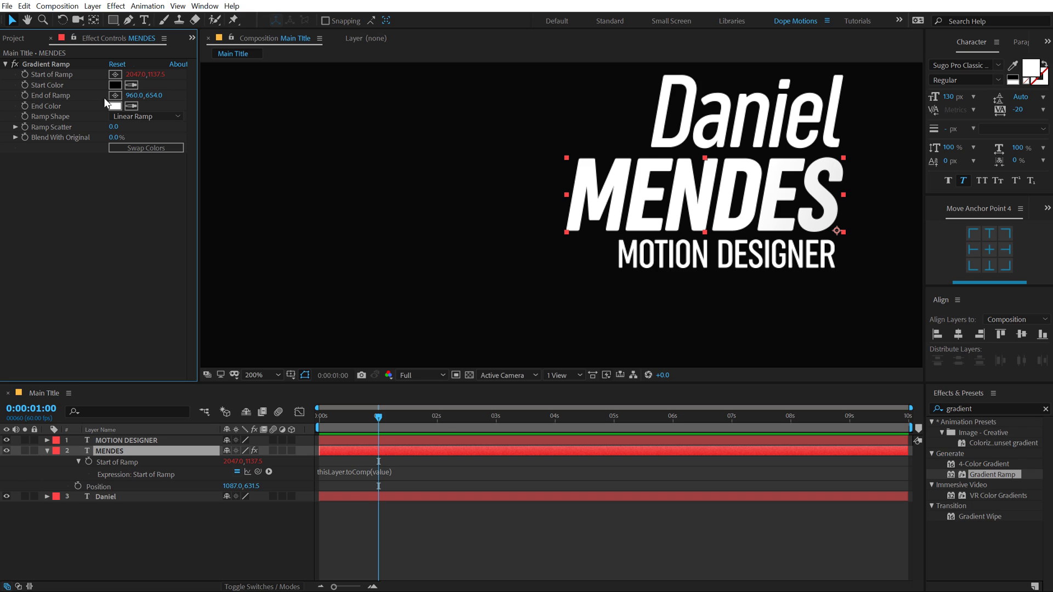
{"action": "left_click", "coordinate": [26, 95], "text": "alt"}
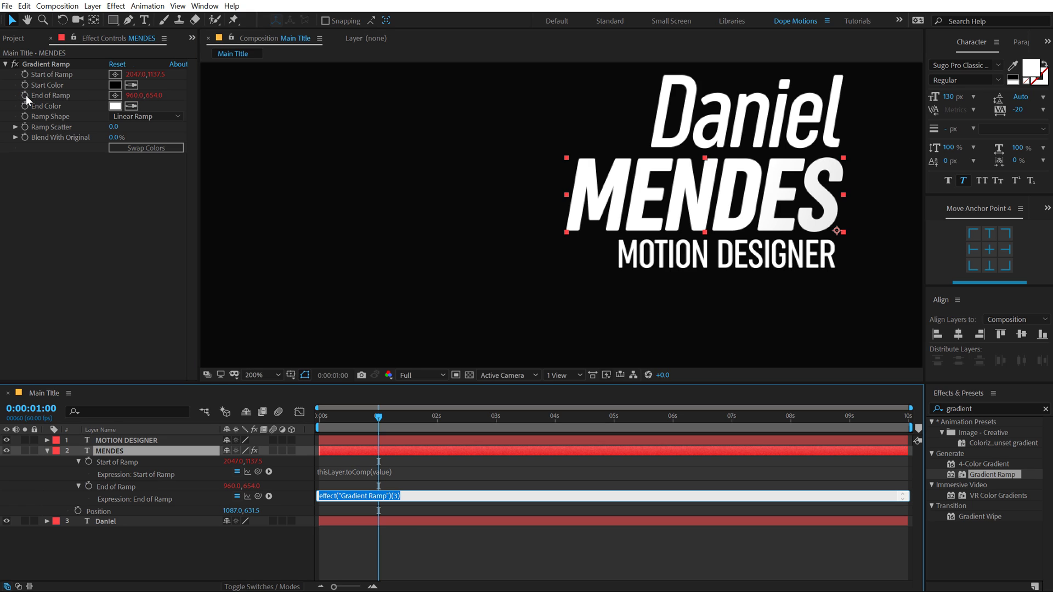
{"action": "key", "text": "ctrl+v"}
{"action": "left_click", "coordinate": [61, 245]}
{"action": "scroll", "coordinate": [368, 246], "scroll_direction": "down", "scroll_amount": 4}
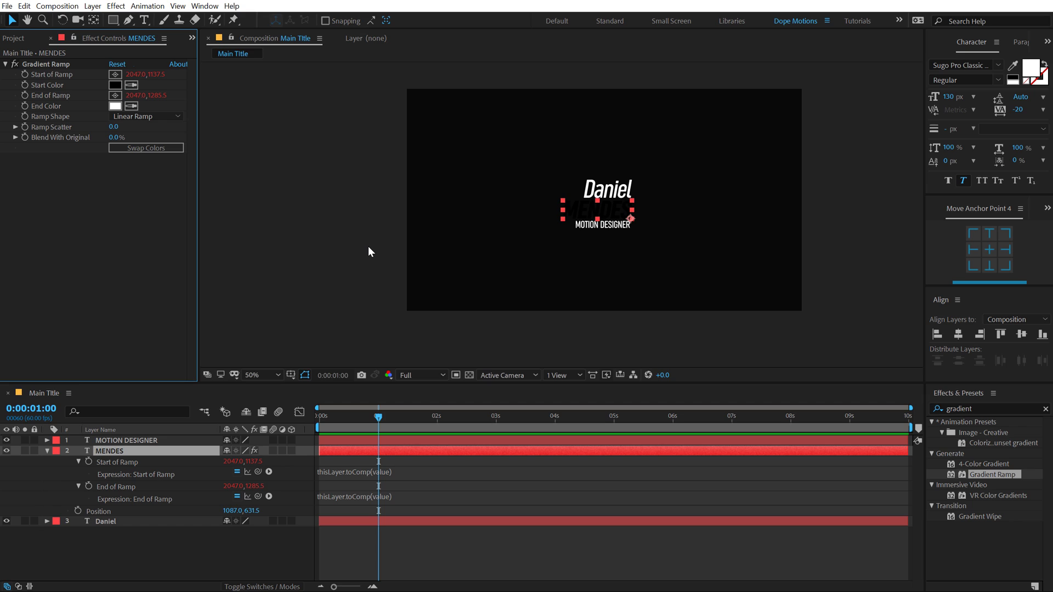
Place the ramp start at the top and end at the bottom of the surname.
{"action": "left_click", "coordinate": [36, 64]}
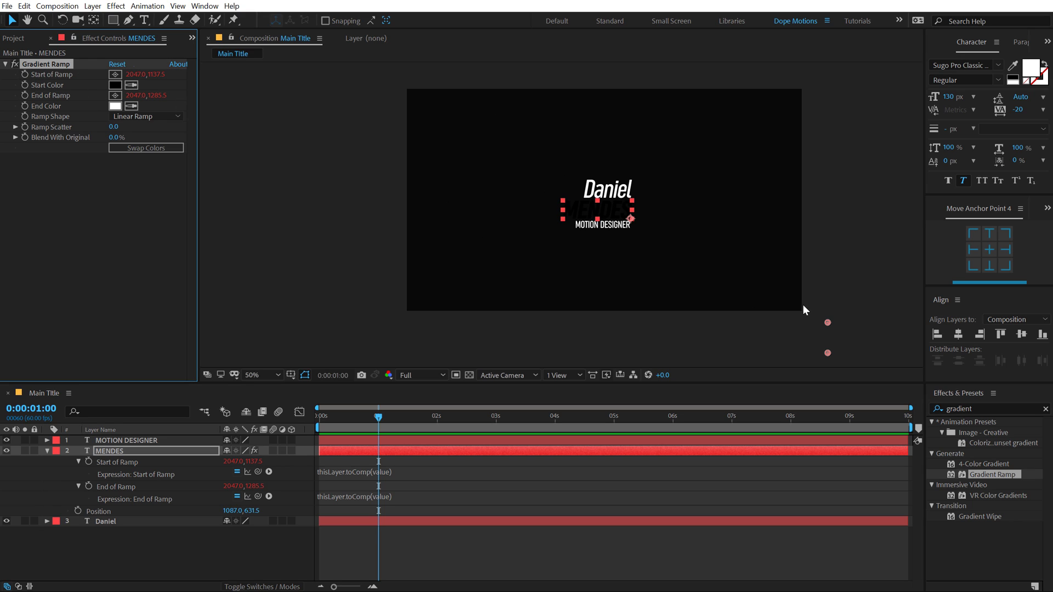
{"action": "left_click_drag", "start_coordinate": [828, 322], "coordinate": [578, 196]}
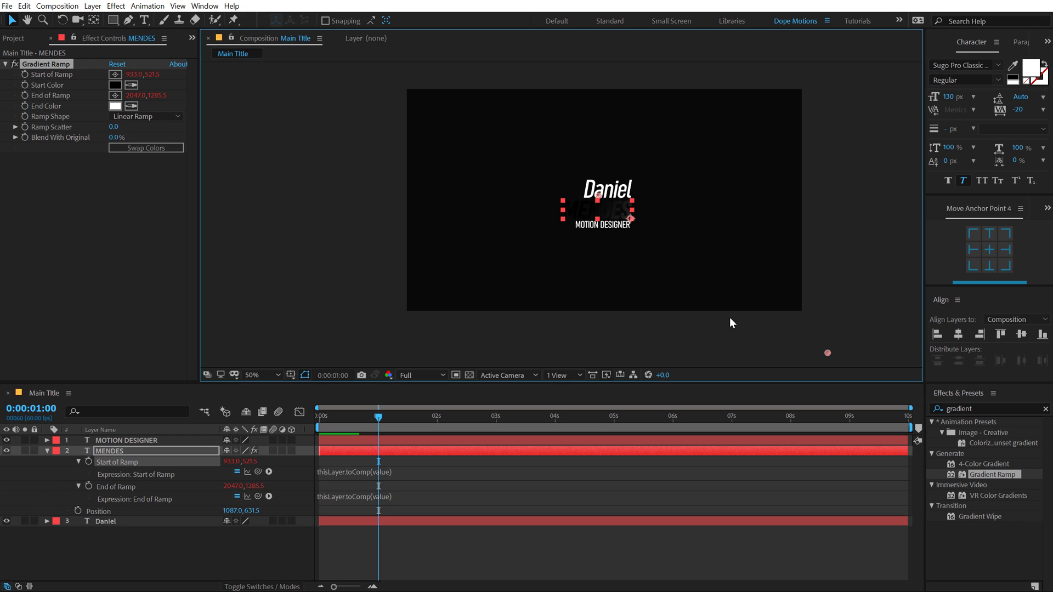
{"action": "left_click_drag", "start_coordinate": [828, 352], "coordinate": [601, 223]}
{"action": "key", "text": "period"}
{"action": "key", "text": "period"}
{"action": "left_click_drag", "start_coordinate": [774, 212], "coordinate": [691, 222]}
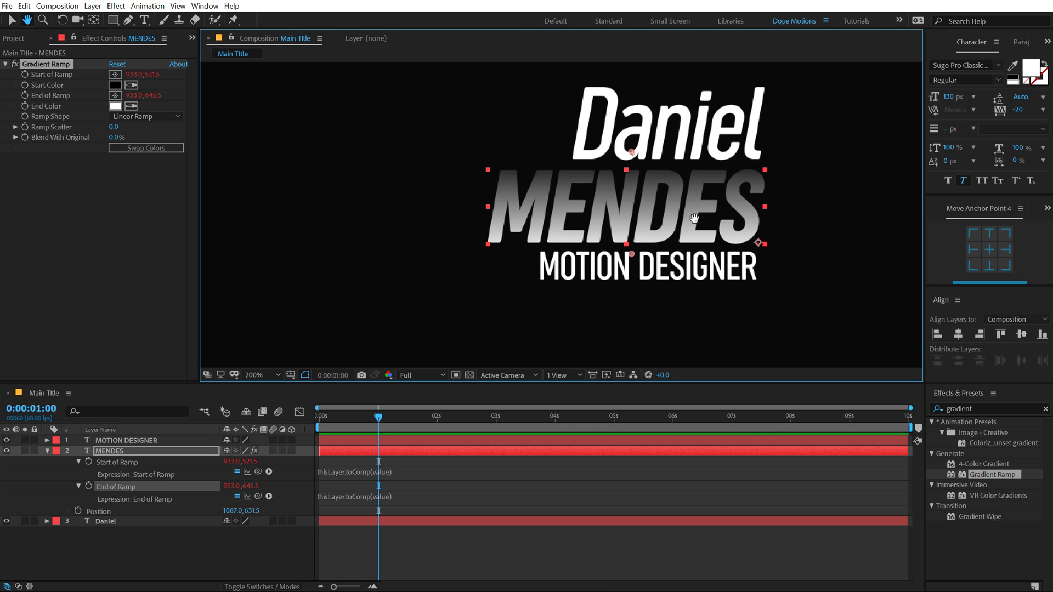
{"action": "scroll", "coordinate": [690, 219], "scroll_direction": "up", "scroll_amount": 2}
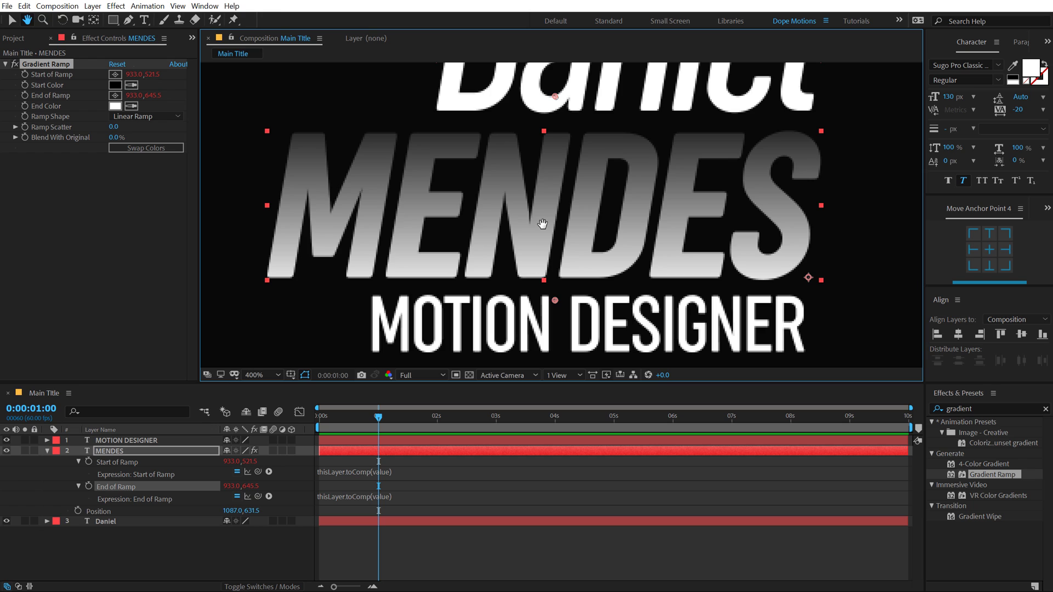
{"action": "scroll", "coordinate": [543, 225], "scroll_direction": "down", "scroll_amount": 2}
Set the ramp Start Color to mint green 00FFA0 and End Color to darker green (B 75%).
{"action": "left_click", "coordinate": [114, 85]}
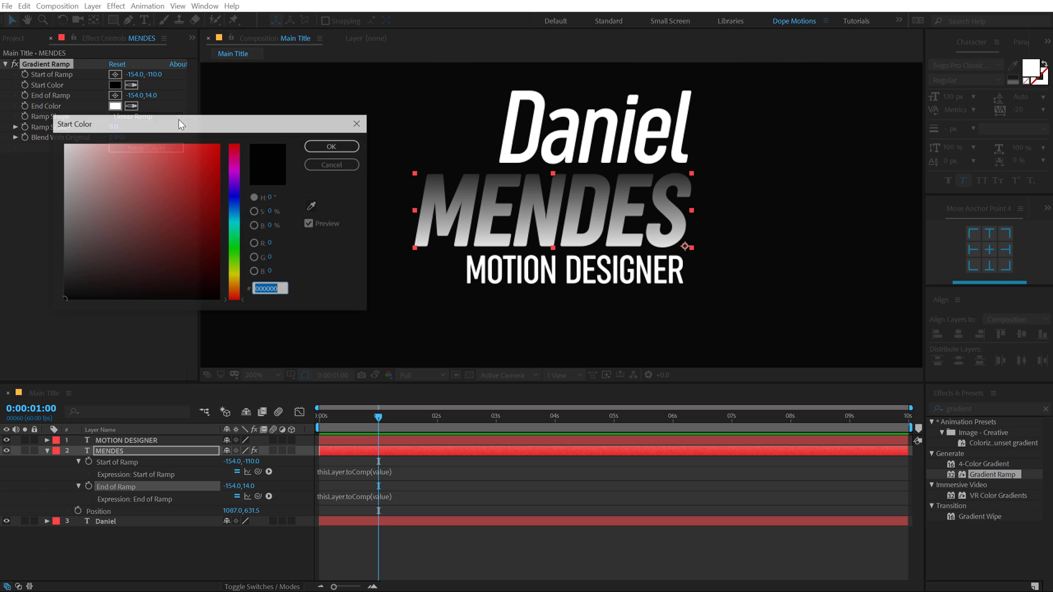
{"action": "left_click_drag", "start_coordinate": [235, 218], "coordinate": [219, 140]}
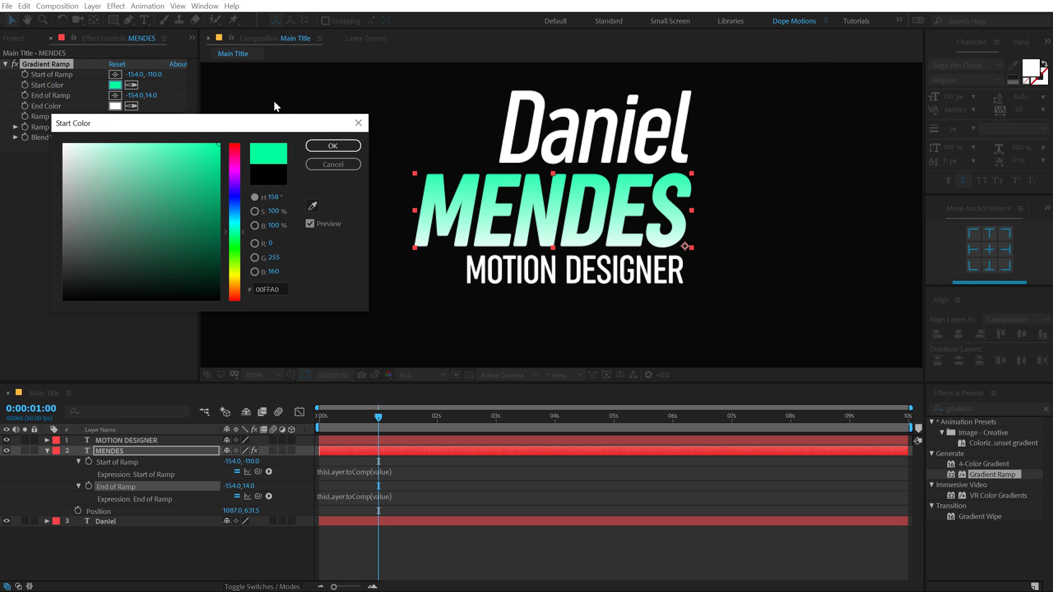
{"action": "left_click", "coordinate": [333, 145]}
{"action": "left_click", "coordinate": [131, 105]}
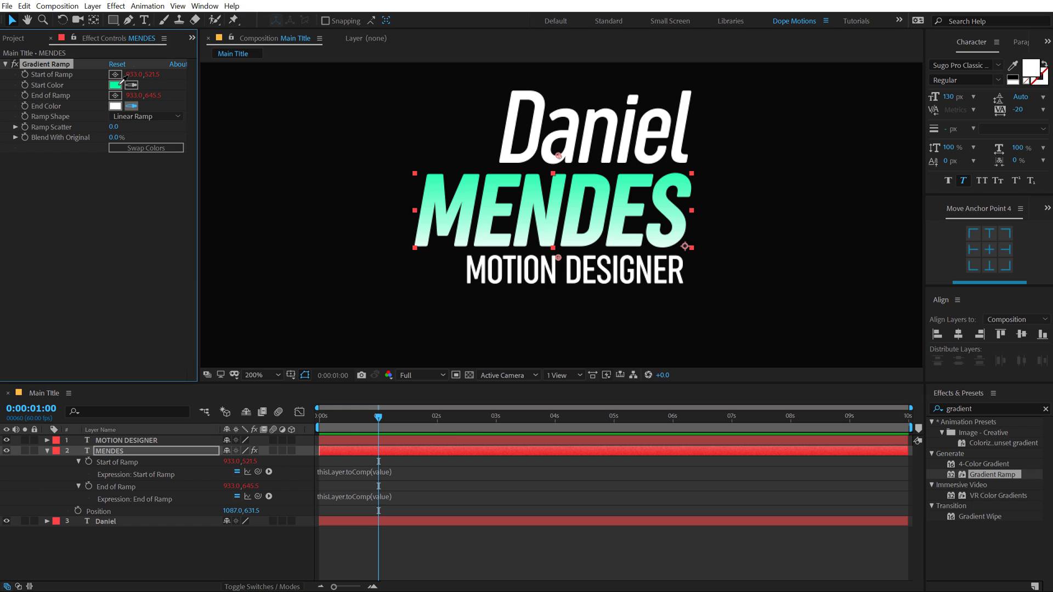
{"action": "left_click", "coordinate": [115, 85]}
{"action": "left_click", "coordinate": [115, 105]}
{"action": "left_click", "coordinate": [219, 179]}
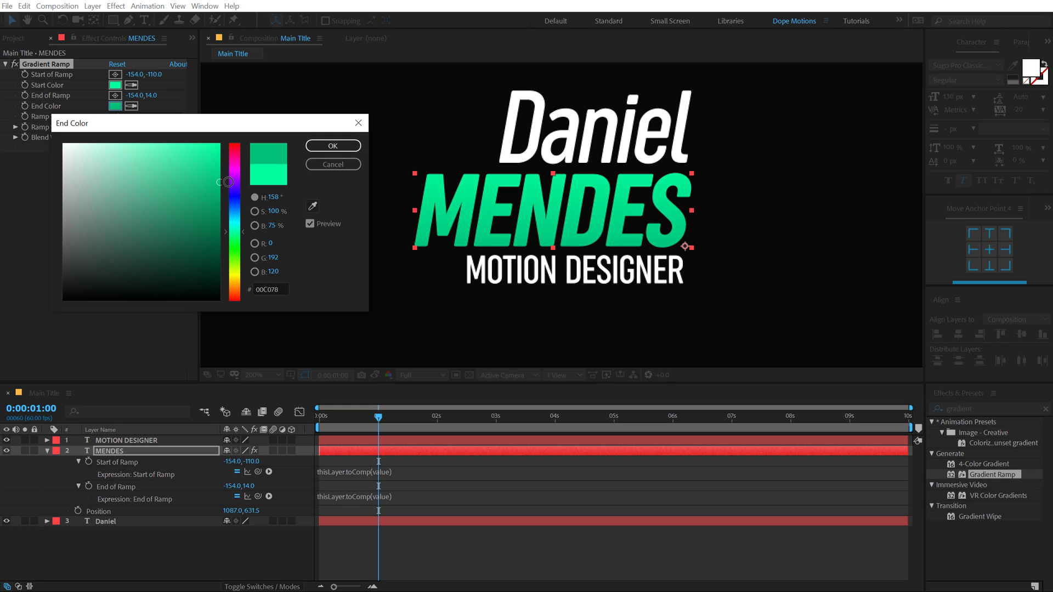
{"action": "left_click_drag", "start_coordinate": [236, 232], "coordinate": [237, 239]}
{"action": "left_click", "coordinate": [332, 149]}
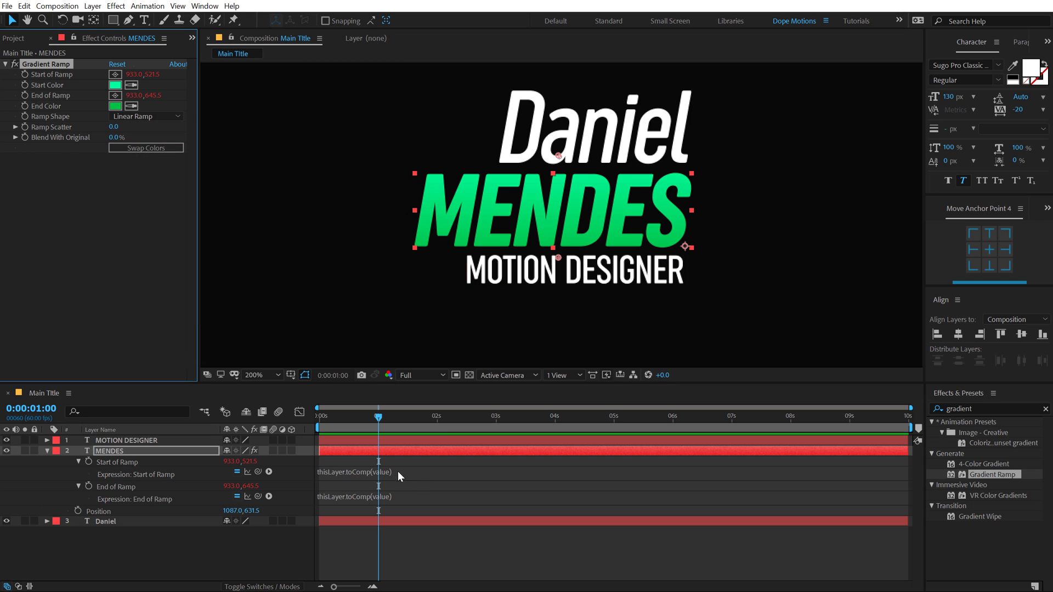
Test-move the surname then undo, deselect it and collapse its layer properties.
{"action": "left_click", "coordinate": [417, 558]}
{"action": "left_click", "coordinate": [111, 452]}
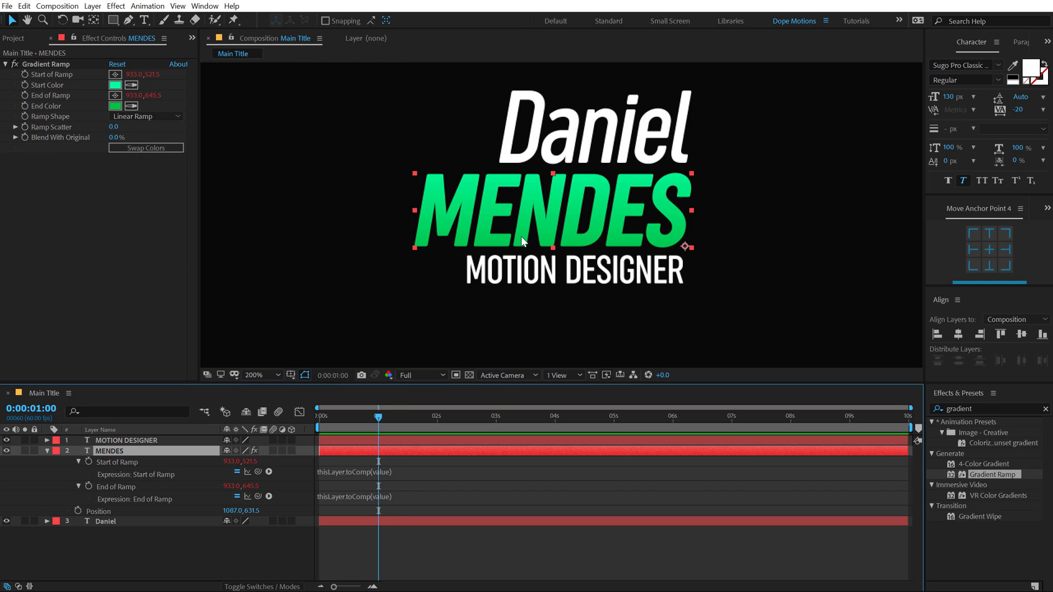
{"action": "left_click", "coordinate": [551, 215]}
{"action": "left_click_drag", "start_coordinate": [550, 215], "coordinate": [542, 165]}
{"action": "key", "text": "ctrl+z"}
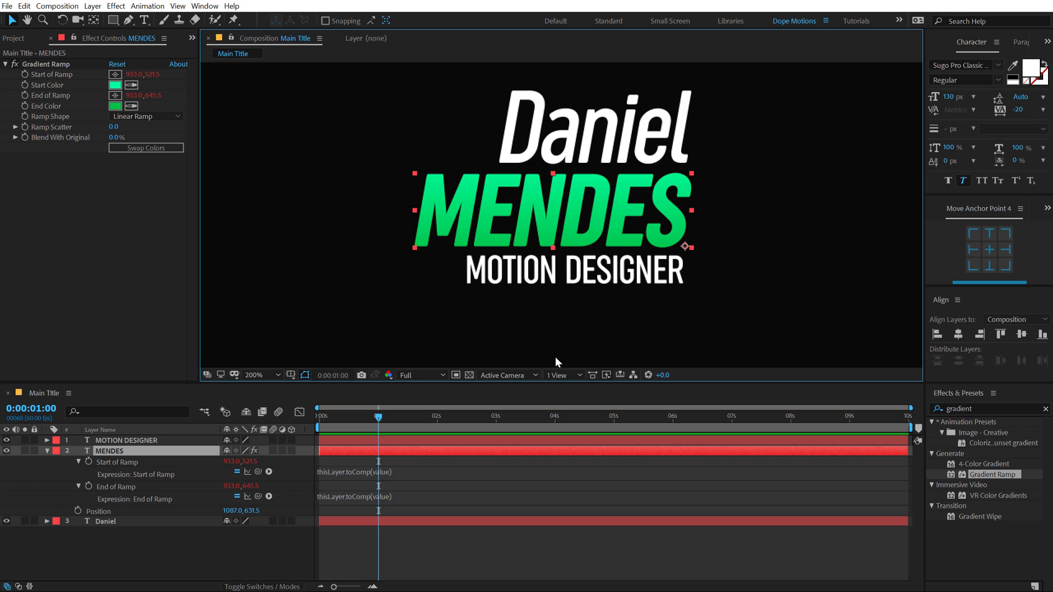
{"action": "left_click", "coordinate": [65, 567]}
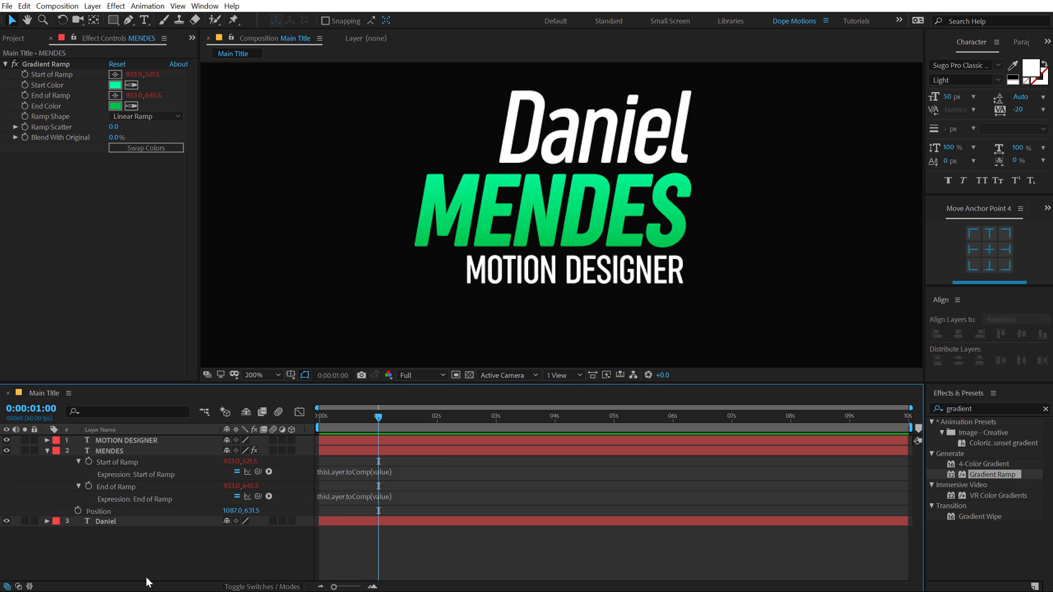
{"action": "scroll", "coordinate": [501, 269], "scroll_direction": "down", "scroll_amount": 1}
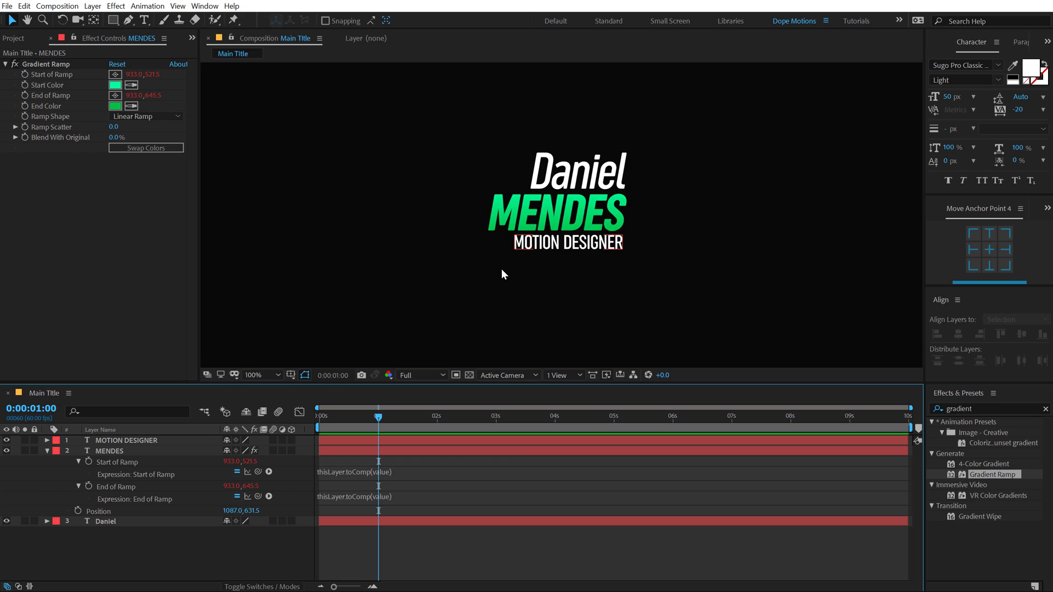
{"action": "scroll", "coordinate": [499, 269], "scroll_direction": "down", "scroll_amount": 2}
{"action": "scroll", "coordinate": [498, 269], "scroll_direction": "up", "scroll_amount": 2}
{"action": "scroll", "coordinate": [576, 220], "scroll_direction": "left", "scroll_amount": 2}
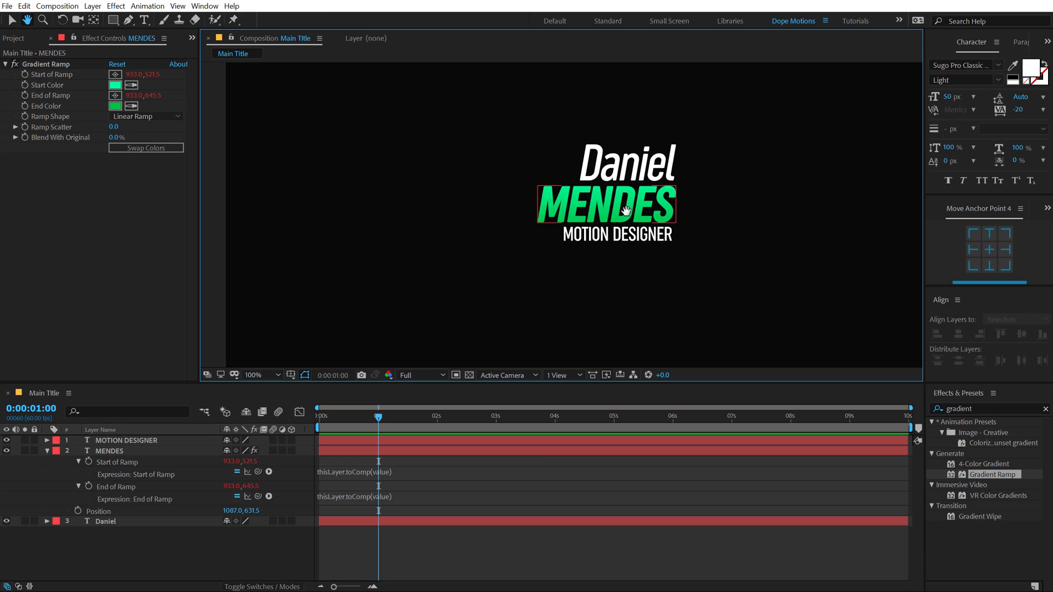
{"action": "left_click", "coordinate": [47, 450]}
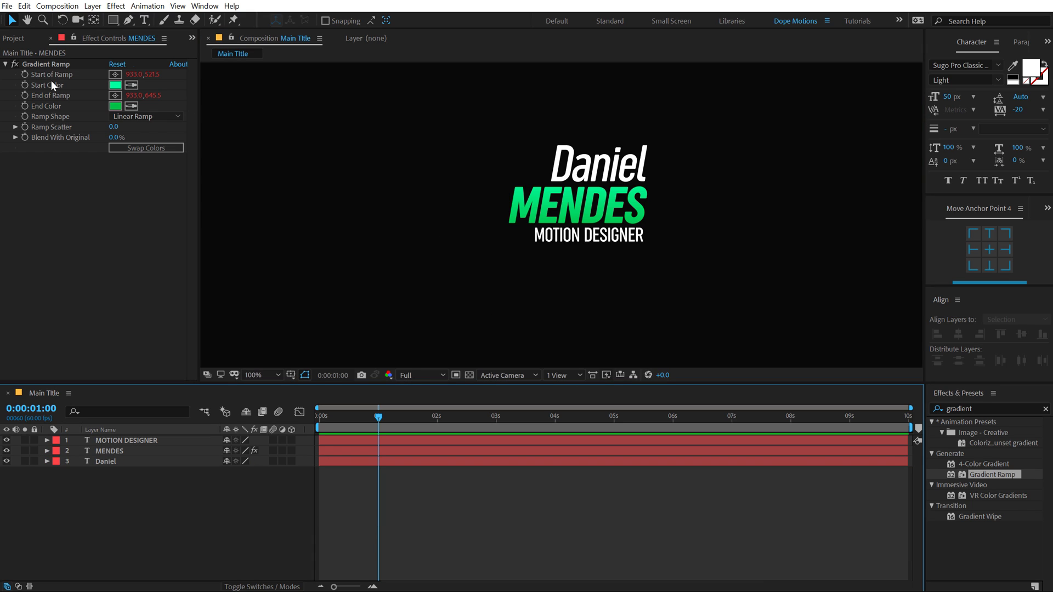
Draw a grey-filled square with the Rectangle tool and centre it in the composition.
{"action": "left_click_drag", "start_coordinate": [113, 20], "coordinate": [122, 29]}
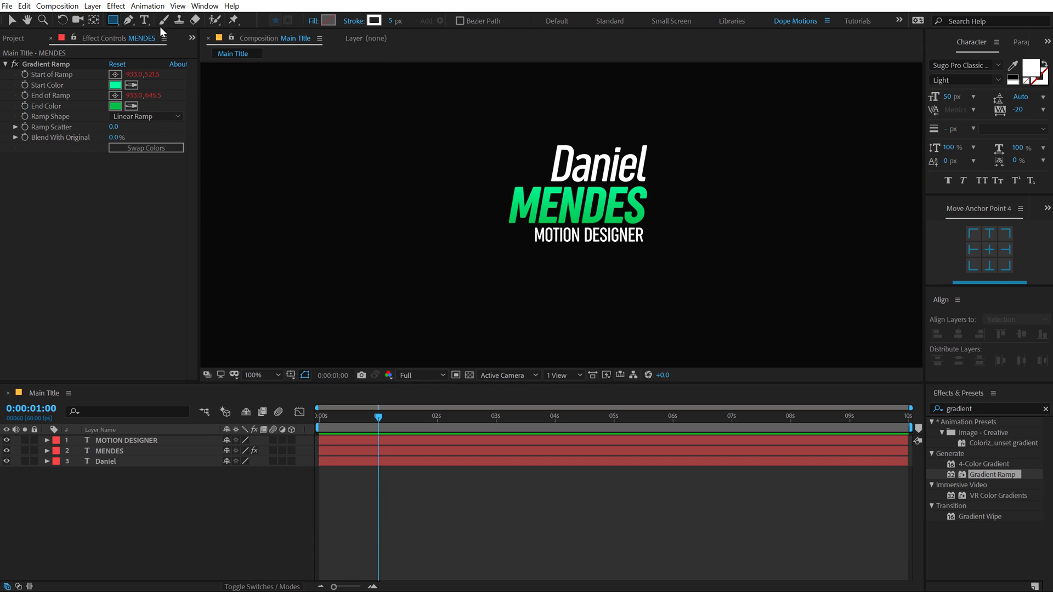
{"action": "left_click", "coordinate": [327, 20]}
{"action": "left_click", "coordinate": [311, 148]}
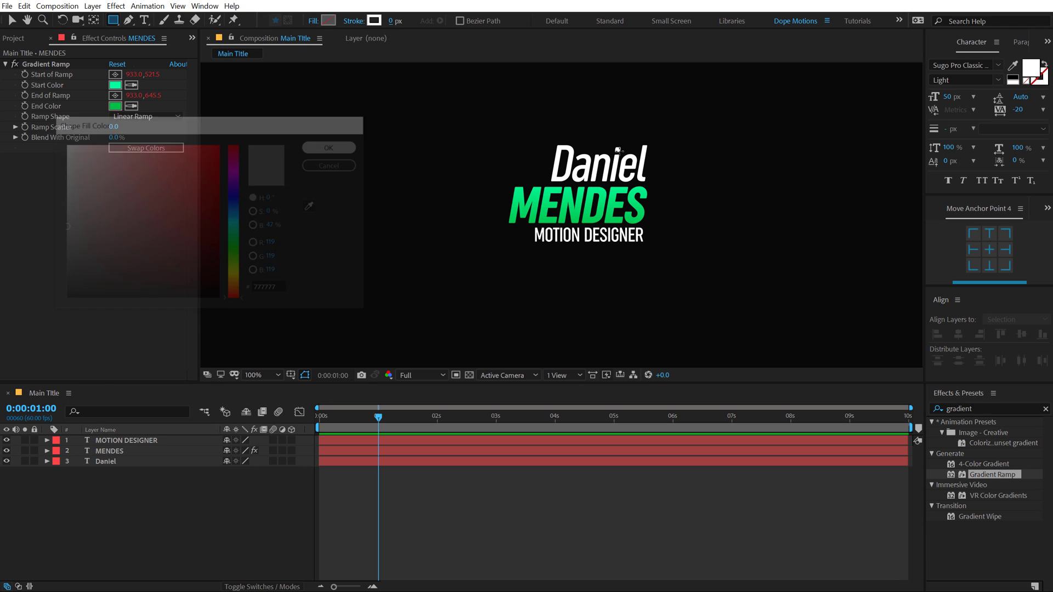
{"action": "mouse_move", "coordinate": [476, 123]}
{"action": "left_mouse_down"}
{"action": "mouse_move", "coordinate": [643, 289]}
{"action": "mouse_move", "coordinate": [647, 312]}
{"action": "mouse_move", "coordinate": [650, 297]}
{"action": "left_mouse_up"}
{"action": "key", "text": "v"}
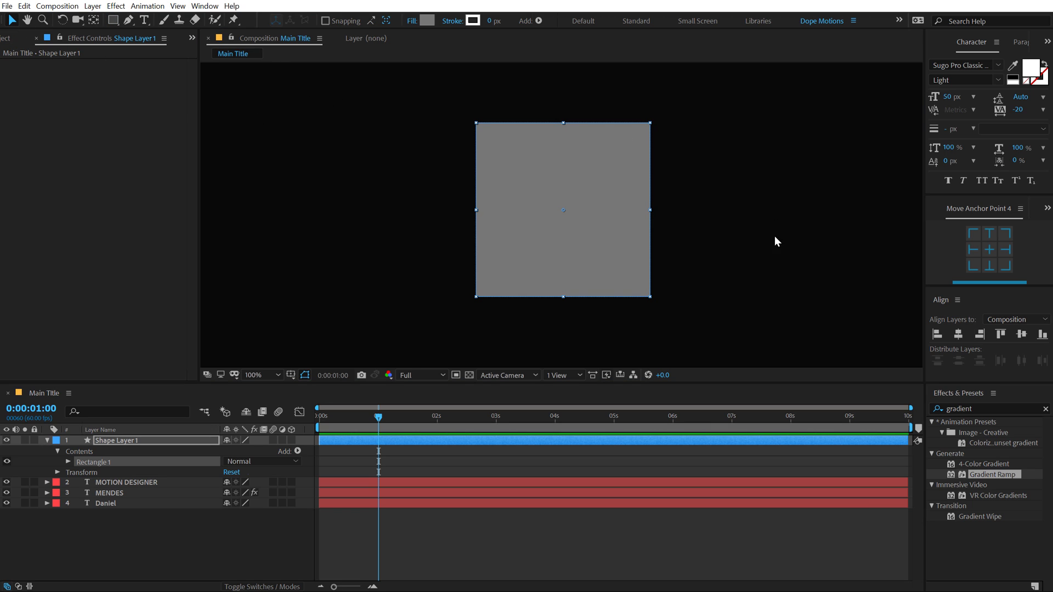
{"action": "left_click", "coordinate": [963, 336]}
{"action": "left_click", "coordinate": [1019, 333]}
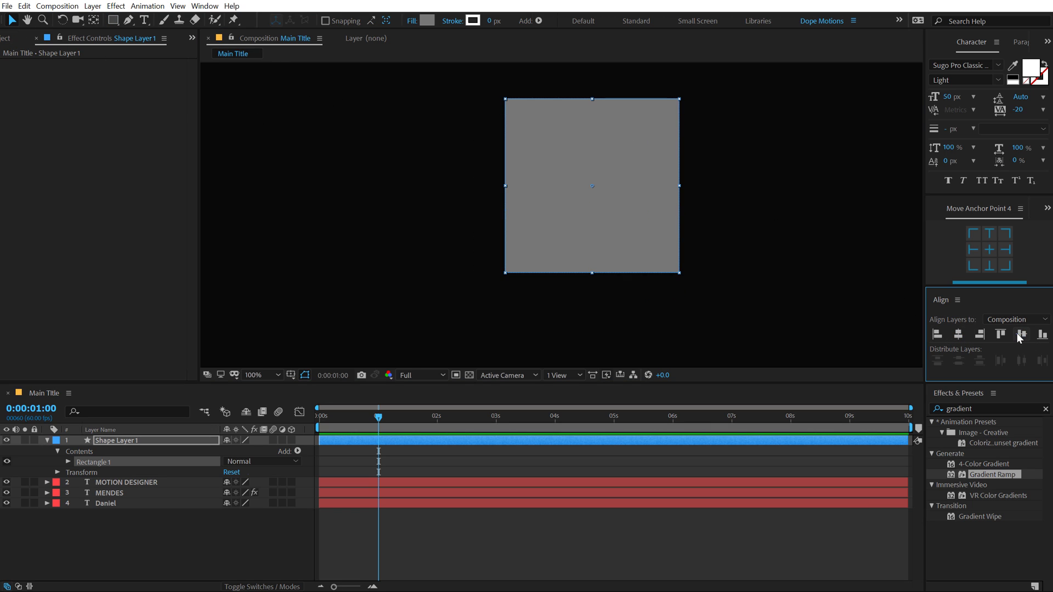
Set the Rectangle Path size to 400 and move Shape Layer 1 below the text layers.
{"action": "left_click", "coordinate": [67, 462]}
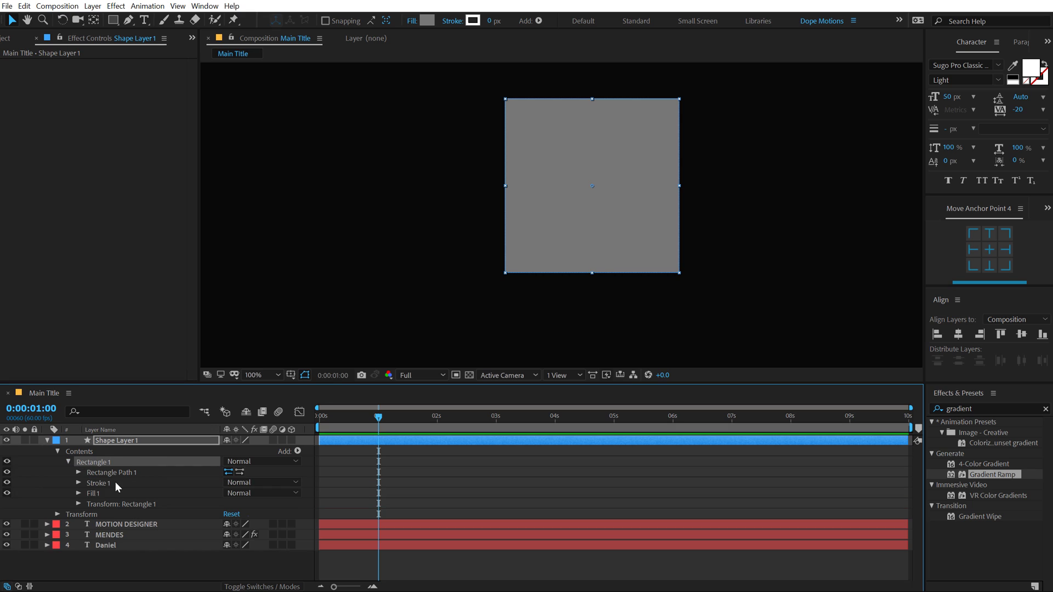
{"action": "left_click", "coordinate": [78, 472]}
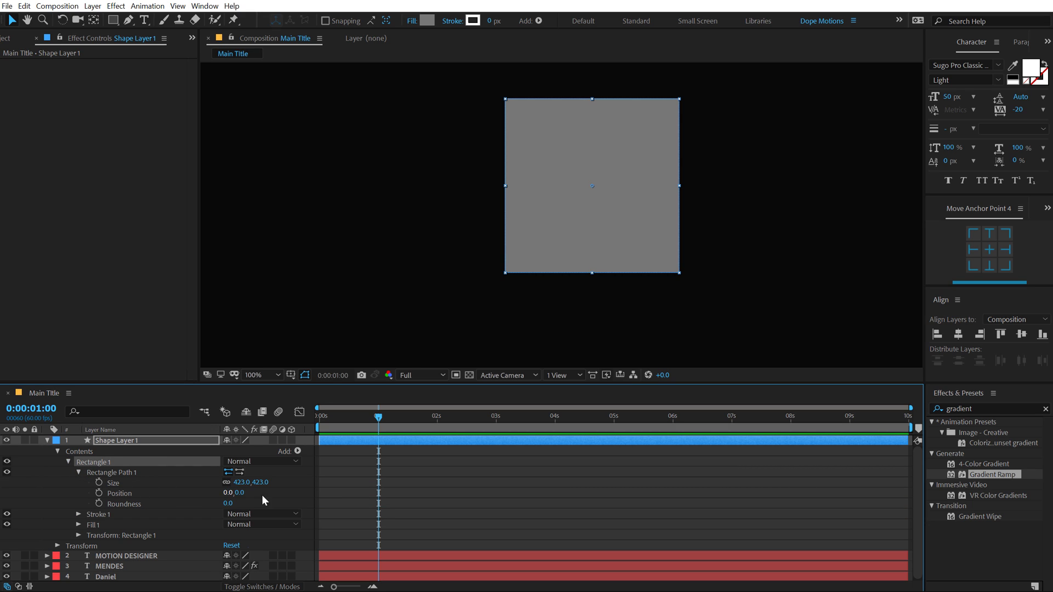
{"action": "left_click", "coordinate": [242, 483]}
{"action": "type", "text": "400"}
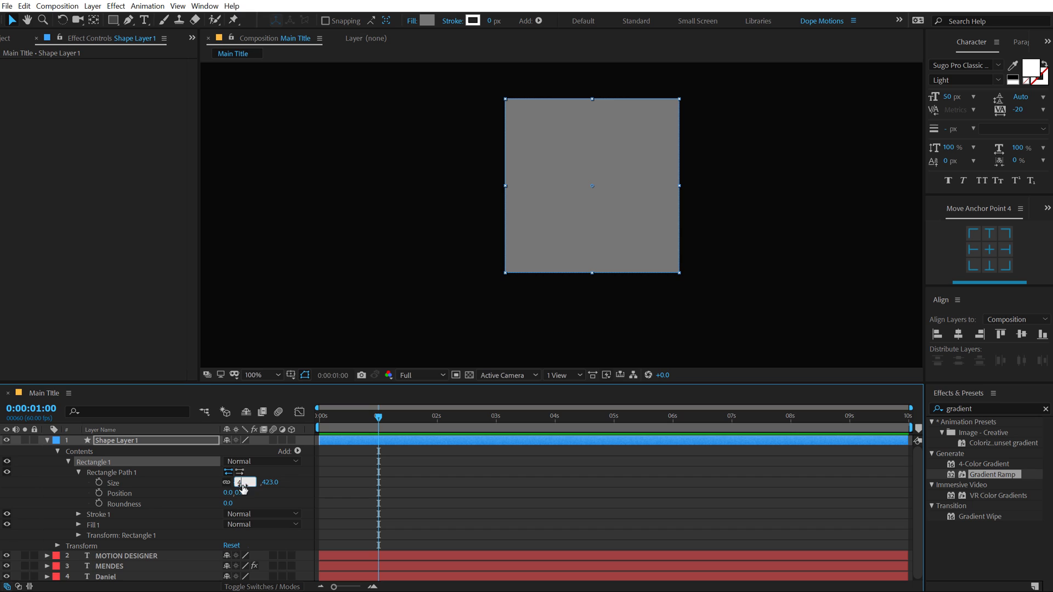
{"action": "left_click", "coordinate": [284, 496]}
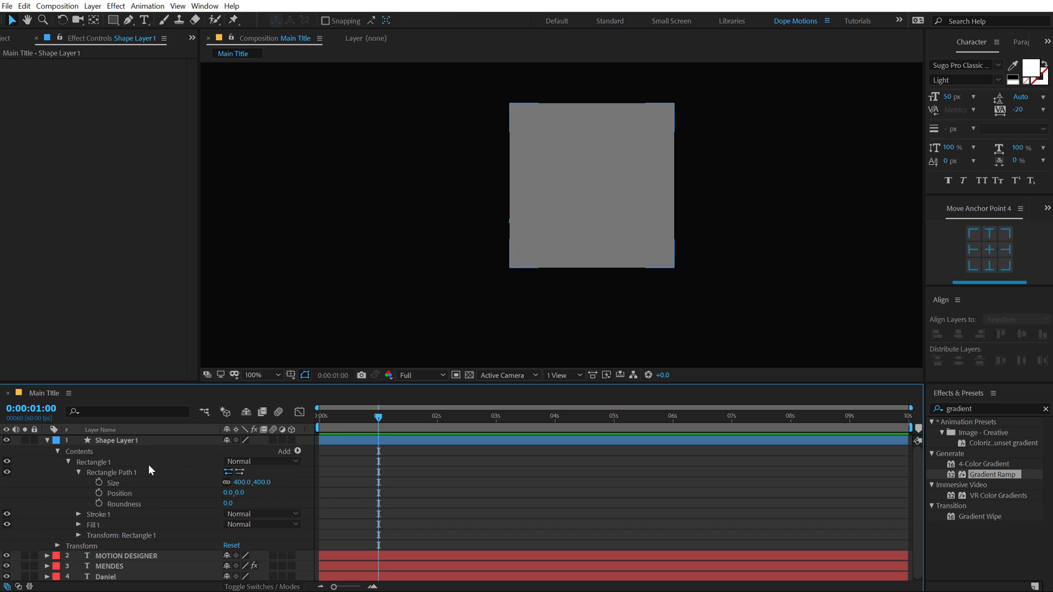
{"action": "left_click", "coordinate": [48, 440]}
{"action": "left_click_drag", "start_coordinate": [111, 443], "coordinate": [114, 471]}
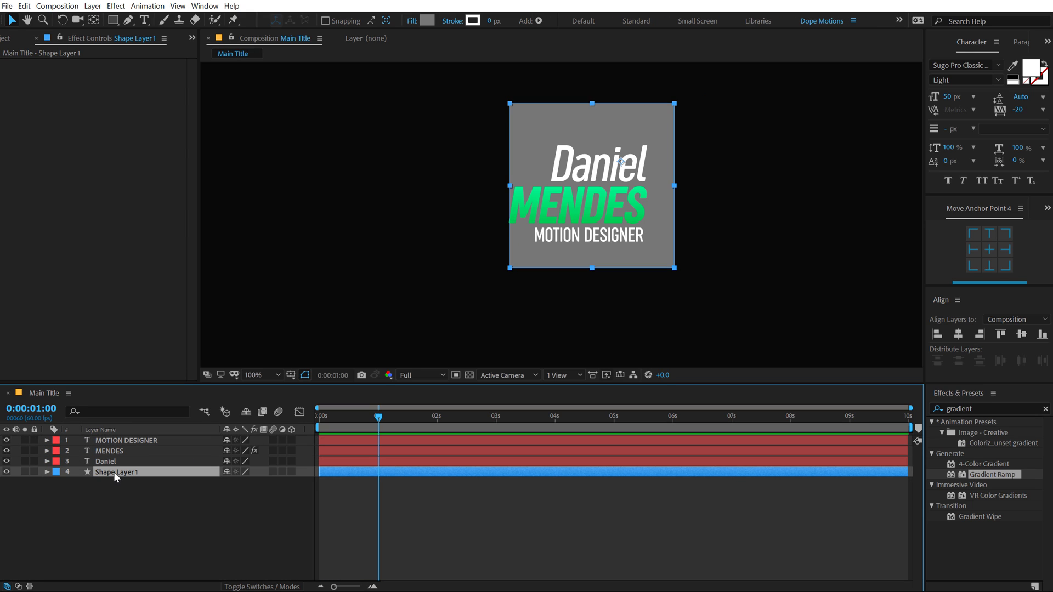
Rename the grey square layer to 'Matte' and centre its anchor point on the rectangle.
{"action": "key", "text": "Return"}
{"action": "type", "text": "Matt"}
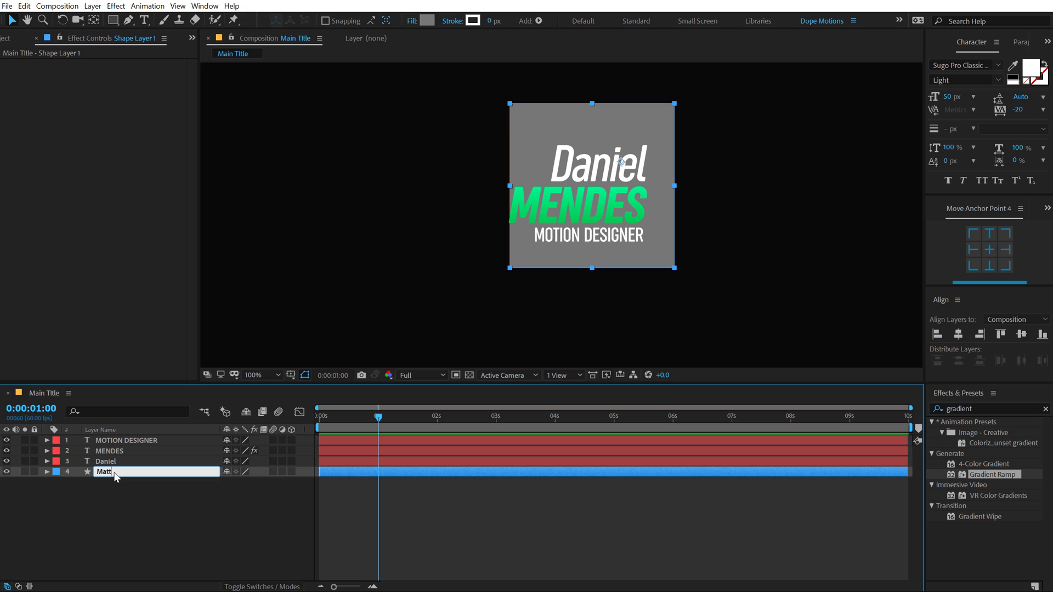
{"action": "type", "text": "e"}
{"action": "key", "text": "Return"}
{"action": "key", "text": "u"}
{"action": "key", "text": "u"}
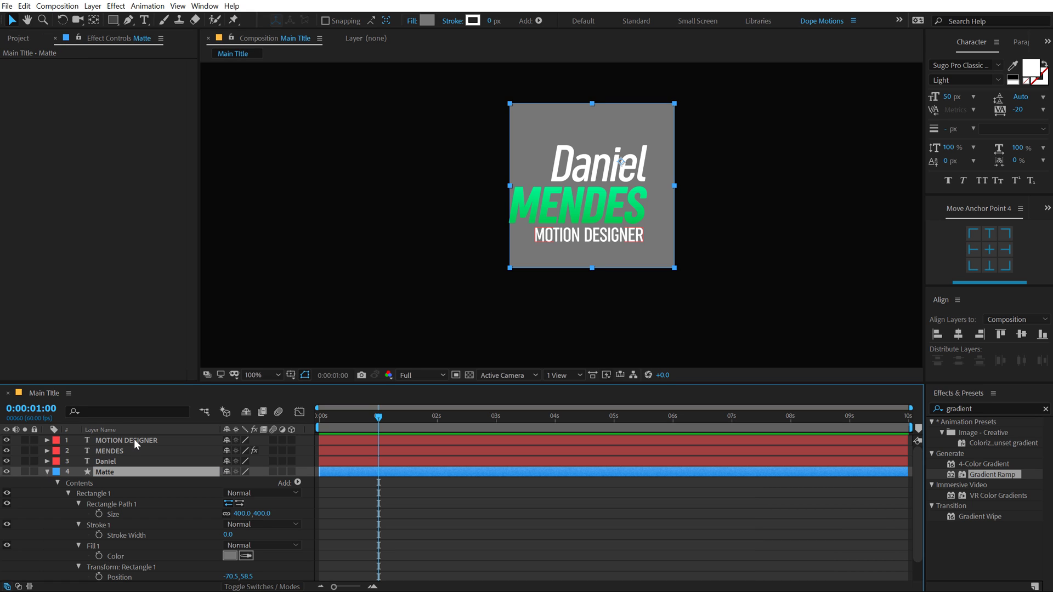
{"action": "left_click", "coordinate": [958, 336]}
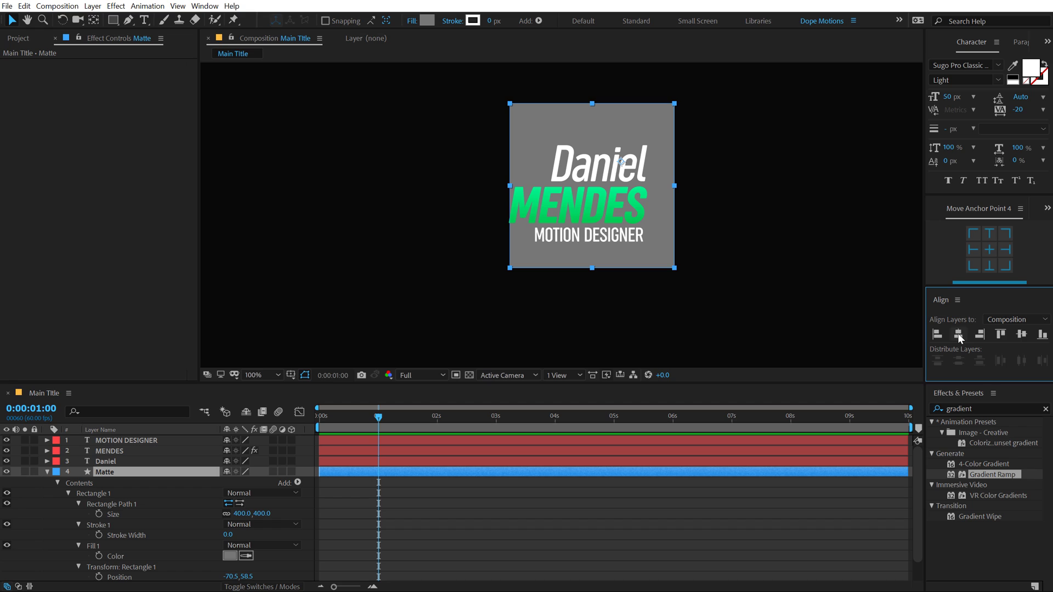
{"action": "left_click", "coordinate": [990, 251]}
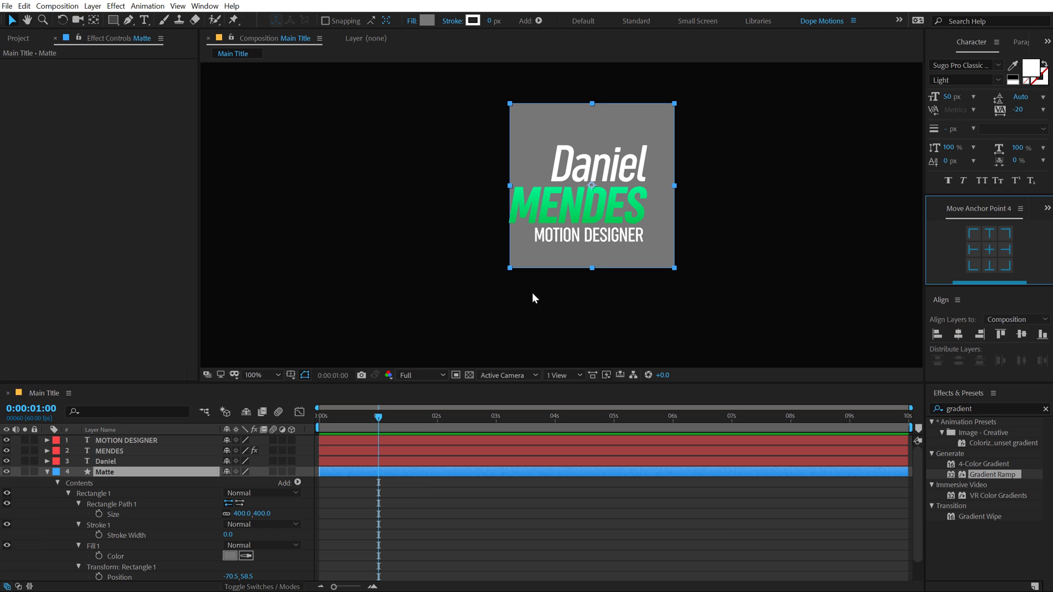
Rotate the Matte layer to 9°.
{"action": "left_click", "coordinate": [48, 471]}
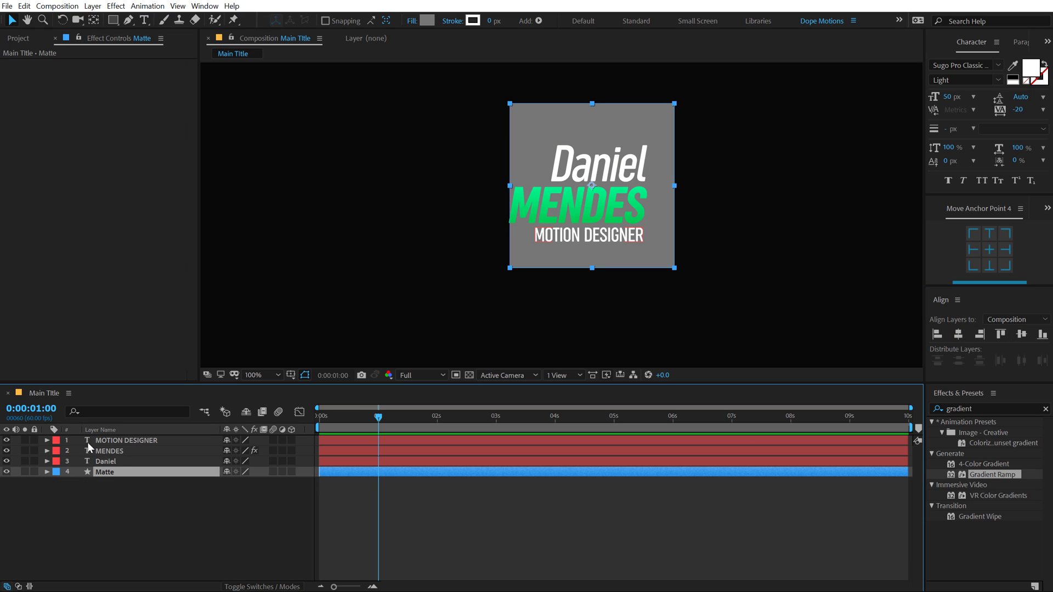
{"action": "left_click", "coordinate": [107, 443]}
{"action": "left_click", "coordinate": [125, 461], "text": "shift"}
{"action": "scroll", "coordinate": [560, 214], "scroll_direction": "up", "scroll_amount": 1}
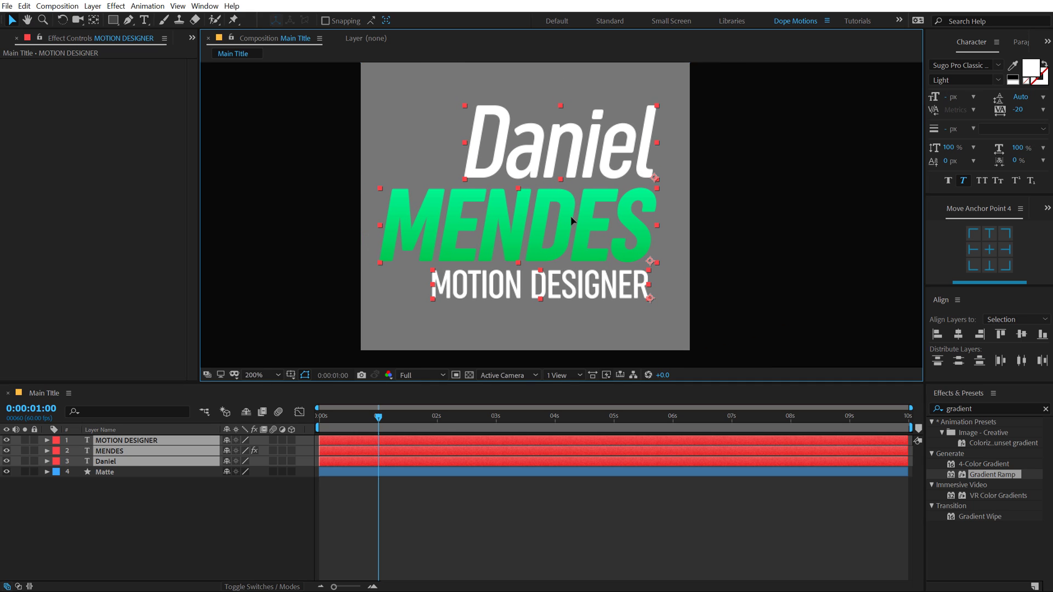
{"action": "left_click", "coordinate": [213, 496]}
{"action": "left_click", "coordinate": [120, 472]}
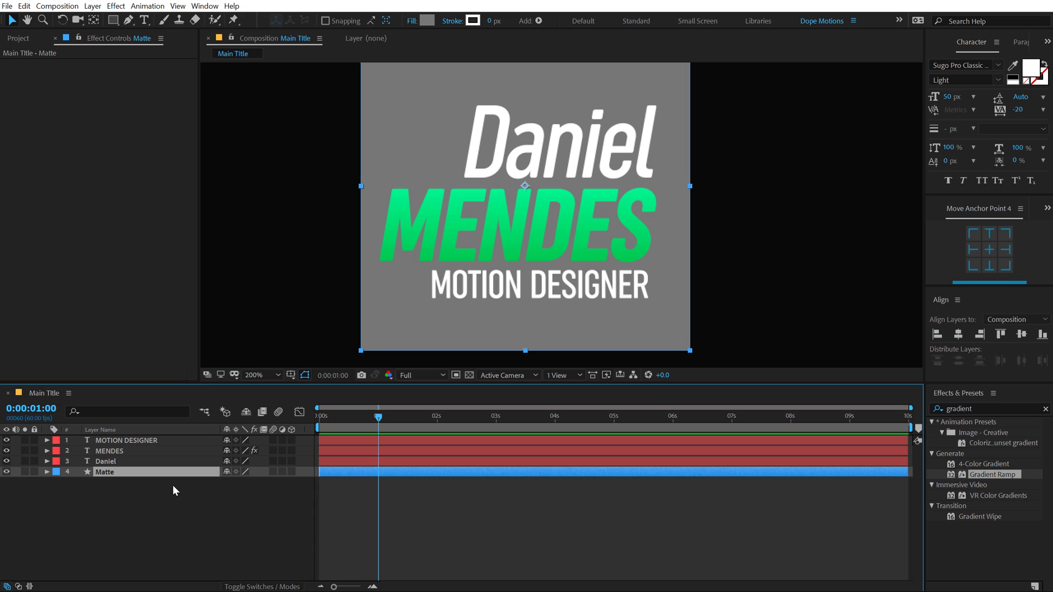
{"action": "key", "text": "r"}
{"action": "left_click", "coordinate": [240, 483]}
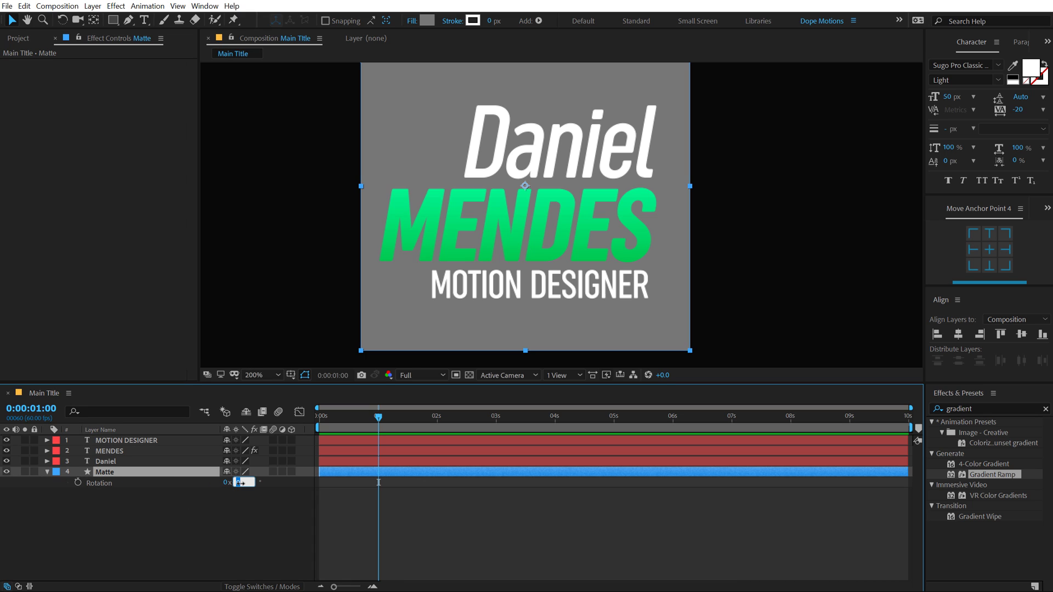
{"action": "type", "text": "9"}
{"action": "key", "text": "Return"}
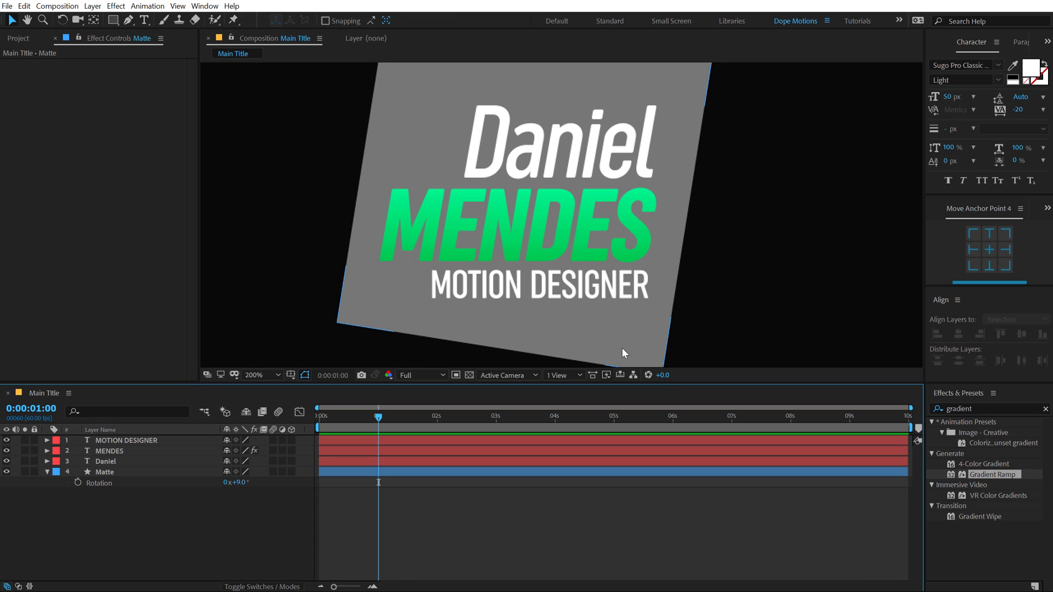
Reset the composition view to 100% and collapse the Matte layer's rotation property.
{"action": "left_click", "coordinate": [960, 336]}
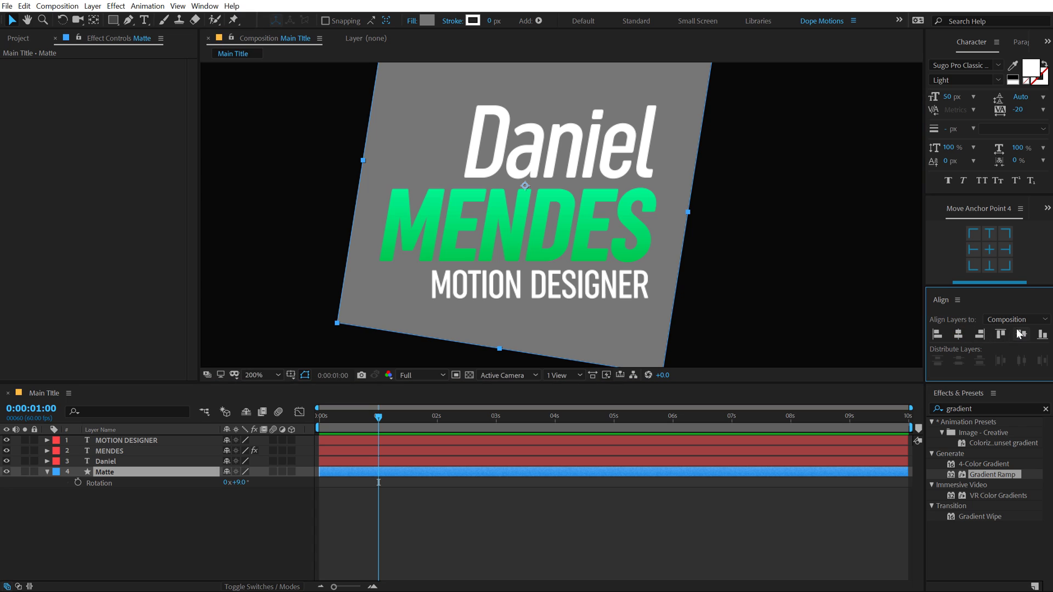
{"action": "left_click", "coordinate": [288, 534]}
{"action": "key", "text": "comma"}
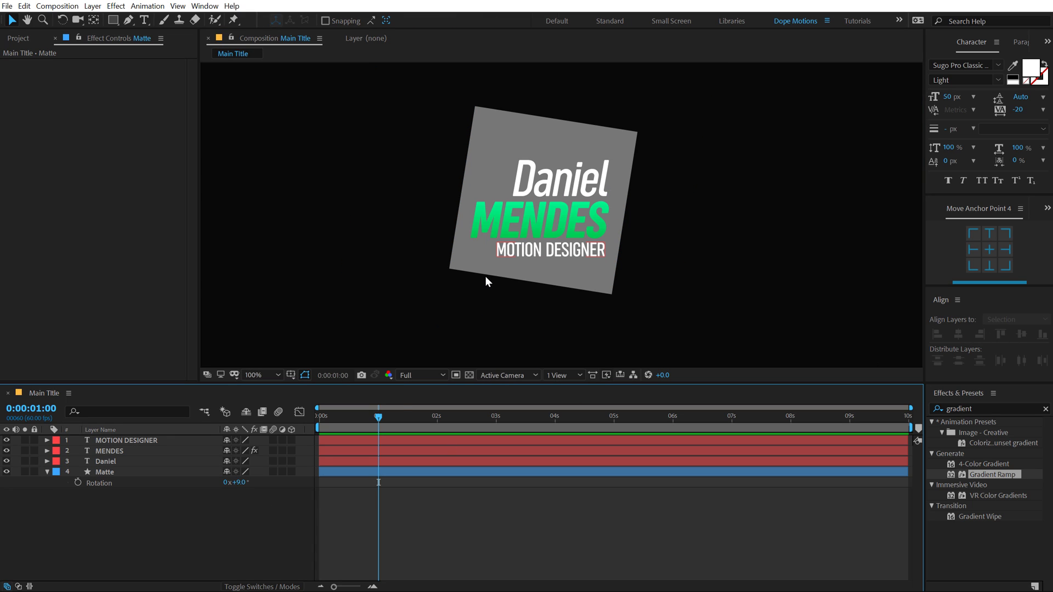
{"action": "left_click", "coordinate": [543, 125]}
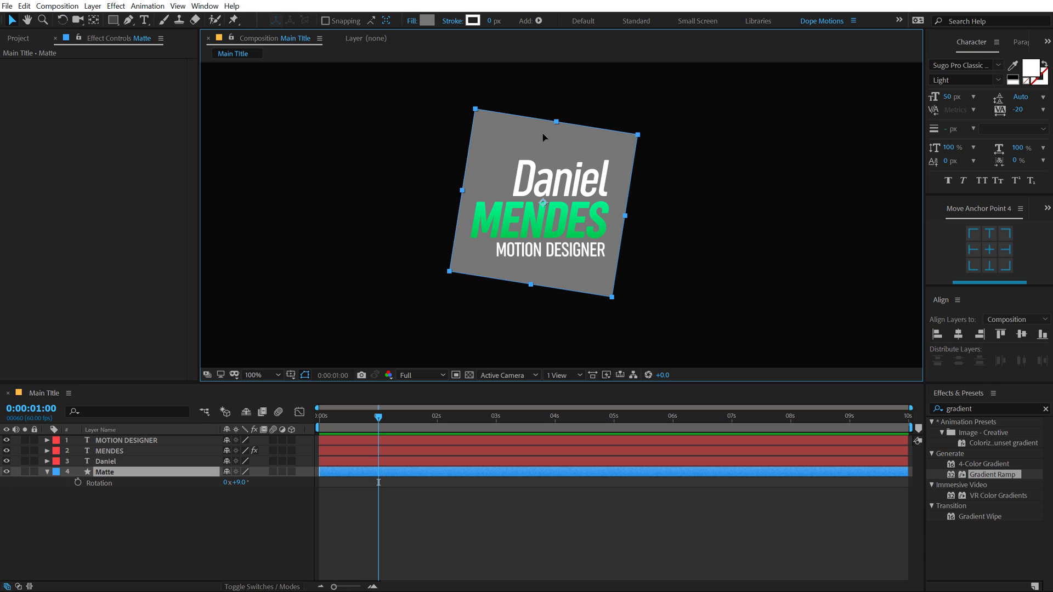
{"action": "key", "text": "Return"}
{"action": "left_click", "coordinate": [207, 522]}
{"action": "key", "text": "period"}
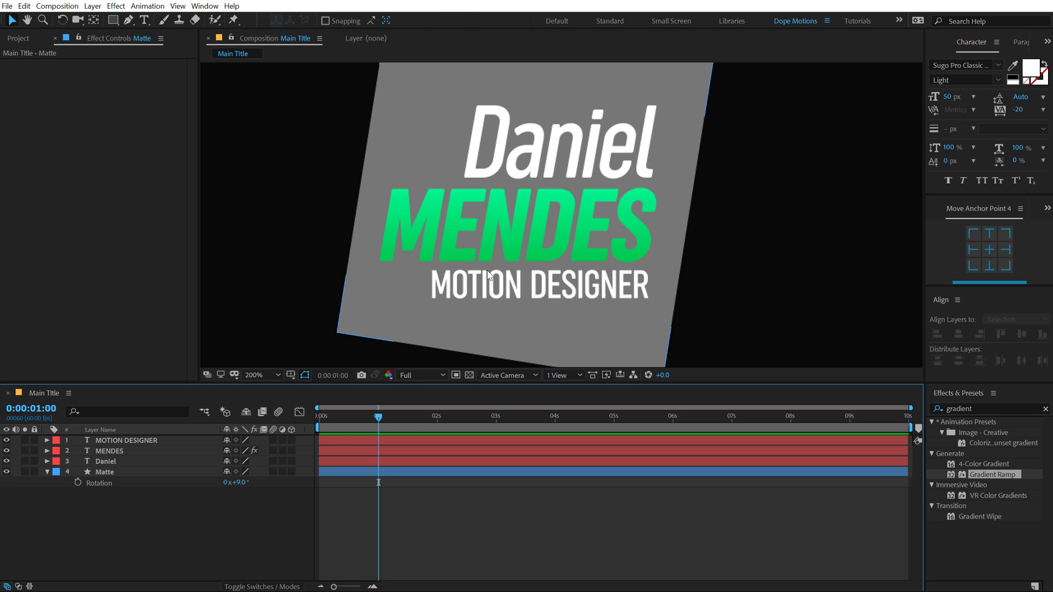
{"action": "key", "text": "comma"}
{"action": "left_click_drag", "start_coordinate": [487, 270], "coordinate": [510, 275]}
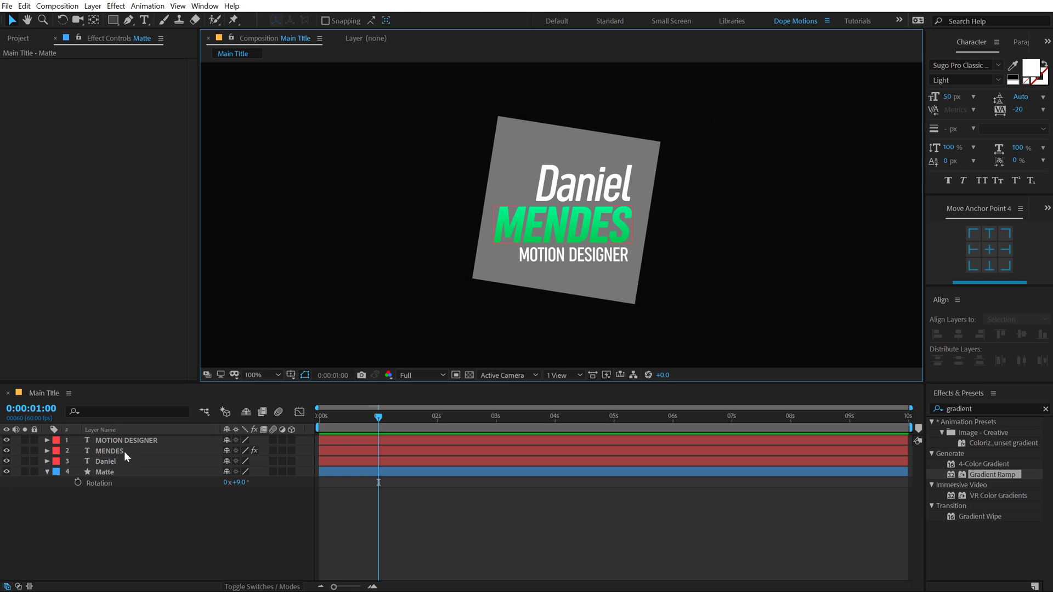
{"action": "left_click", "coordinate": [46, 472]}
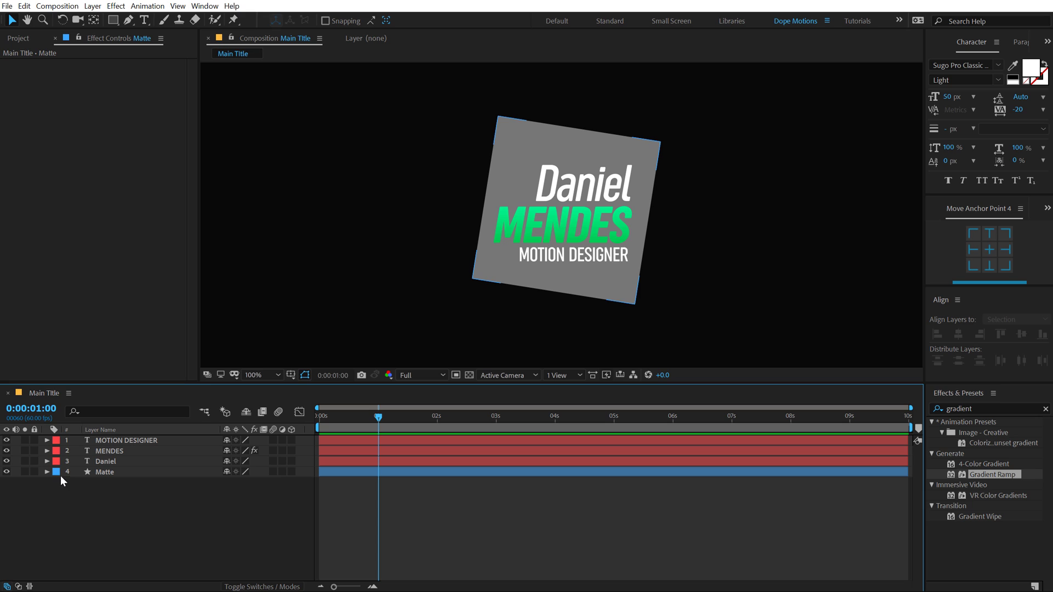
Hide the grey Matte square and select the Daniel text layer.
{"action": "left_click", "coordinate": [6, 472]}
{"action": "left_click", "coordinate": [112, 450]}
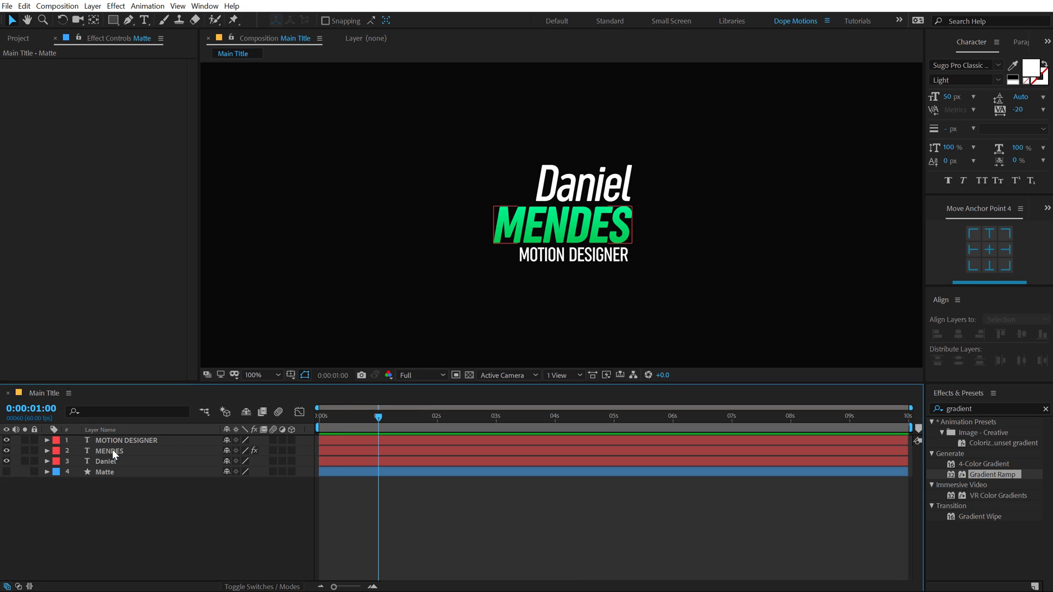
{"action": "left_click", "coordinate": [111, 460]}
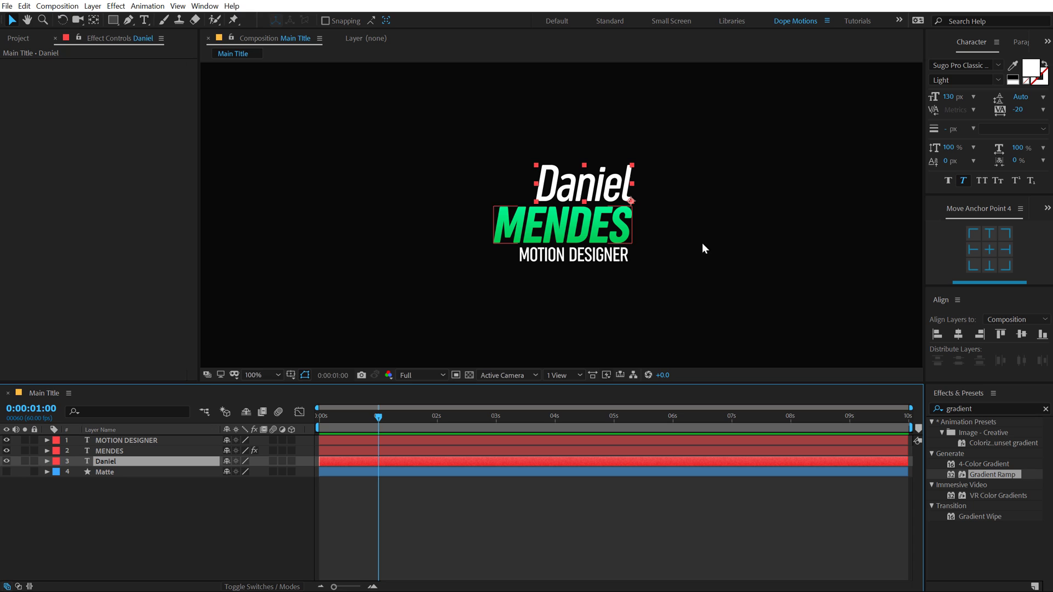
Apply Set Matte to Daniel, taking its matte from the Matte layer.
{"action": "key", "text": "ctrl+5"}
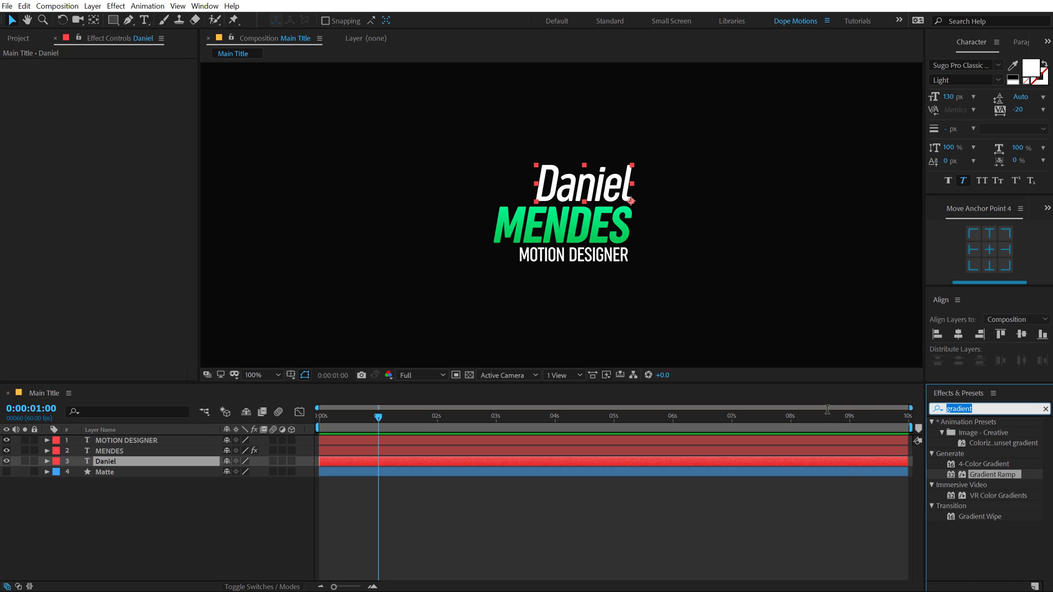
{"action": "type", "text": "set m"}
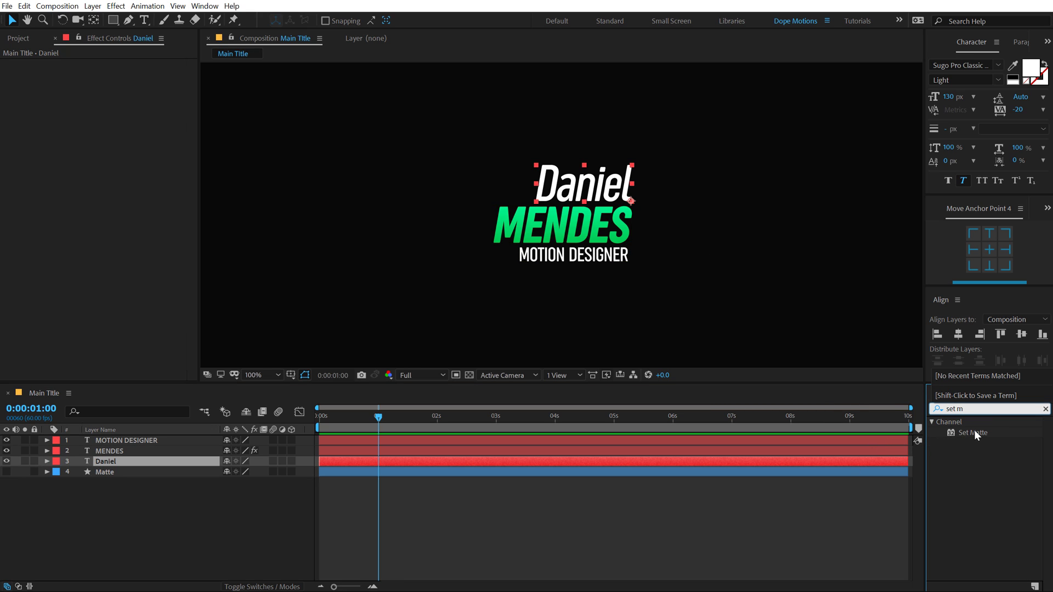
{"action": "double_click", "coordinate": [971, 432]}
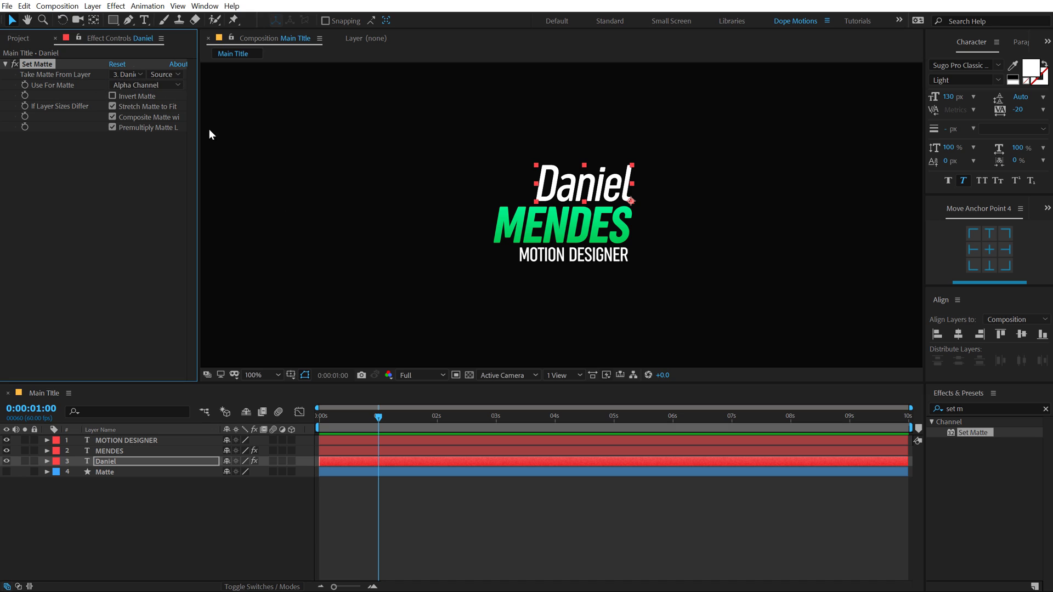
{"action": "left_click_drag", "start_coordinate": [198, 141], "coordinate": [268, 137]}
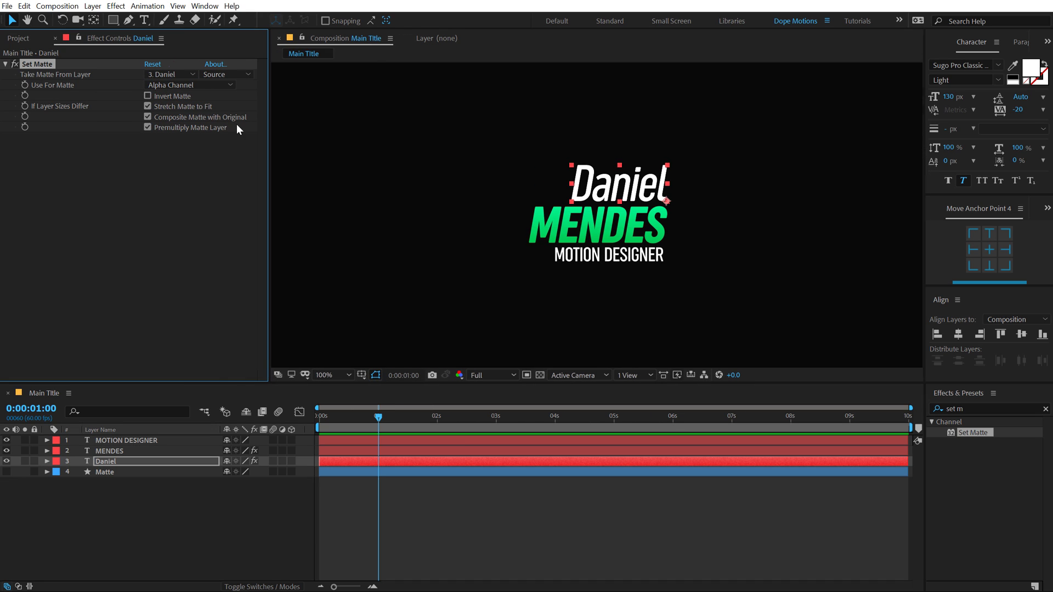
{"action": "left_click", "coordinate": [175, 76]}
{"action": "left_click", "coordinate": [184, 141]}
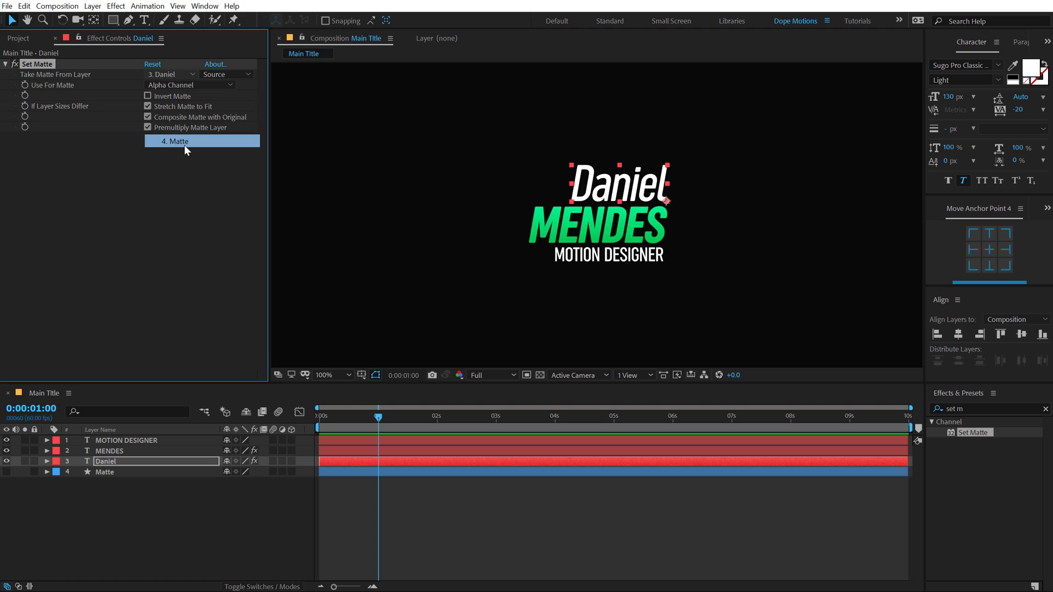
Test moving Daniel up outside the matte, undo it, and set the time to about 0:00:01:29.
{"action": "left_click", "coordinate": [102, 462]}
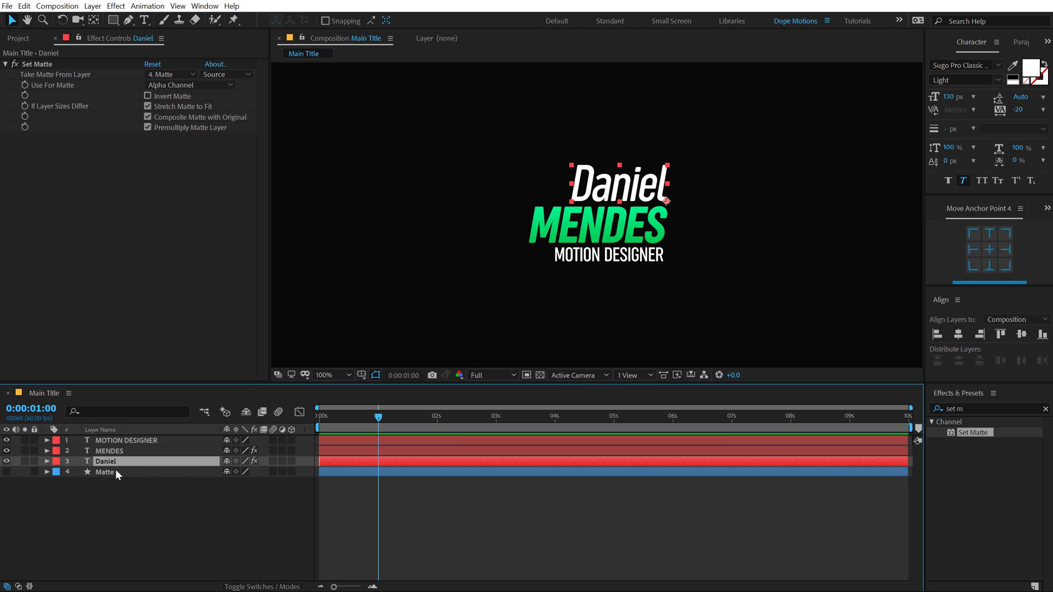
{"action": "left_click", "coordinate": [115, 470]}
{"action": "left_click", "coordinate": [151, 490]}
{"action": "key", "text": "F4"}
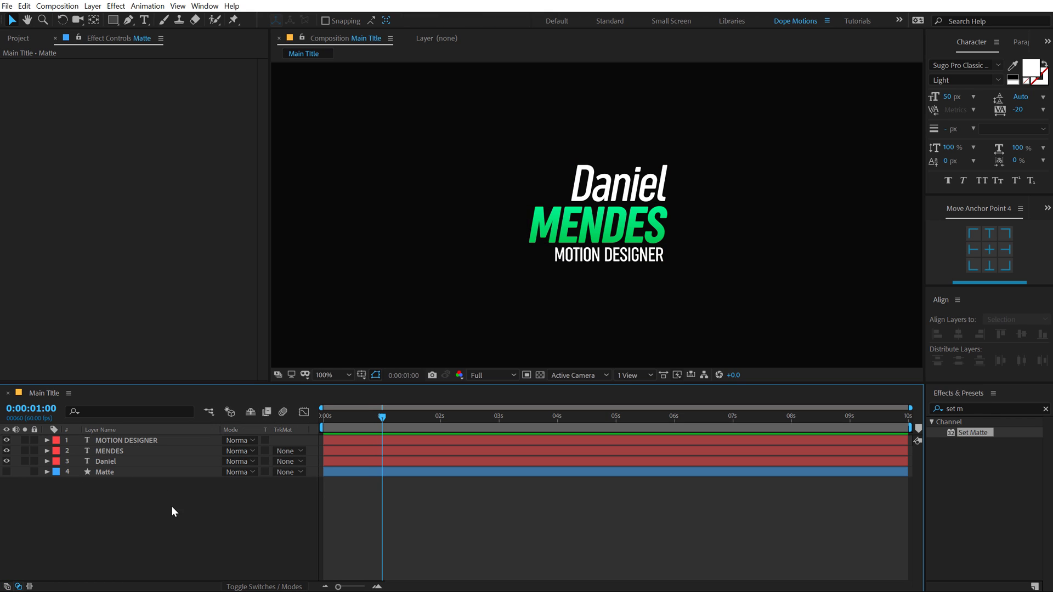
{"action": "key", "text": "F4"}
{"action": "left_click", "coordinate": [106, 460]}
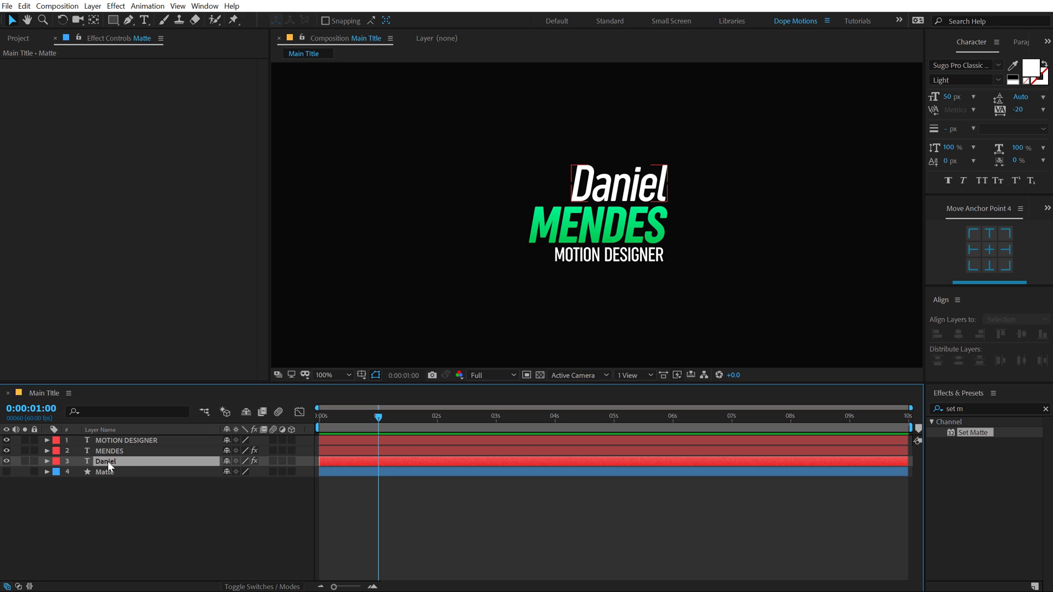
{"action": "left_click_drag", "start_coordinate": [601, 192], "coordinate": [607, 105]}
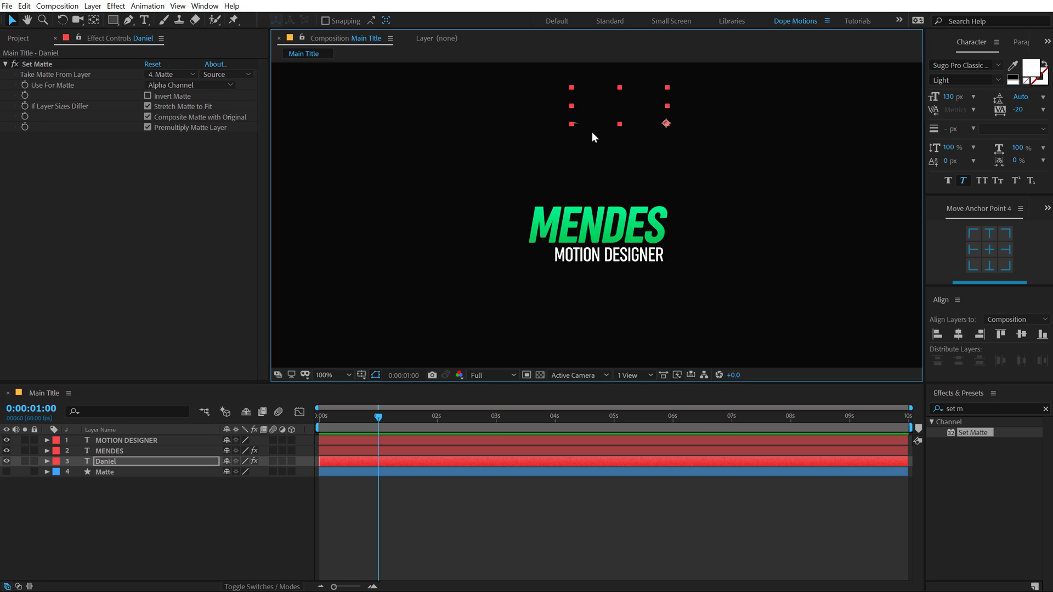
{"action": "key", "text": "ctrl+z"}
{"action": "left_click_drag", "start_coordinate": [378, 433], "coordinate": [406, 419]}
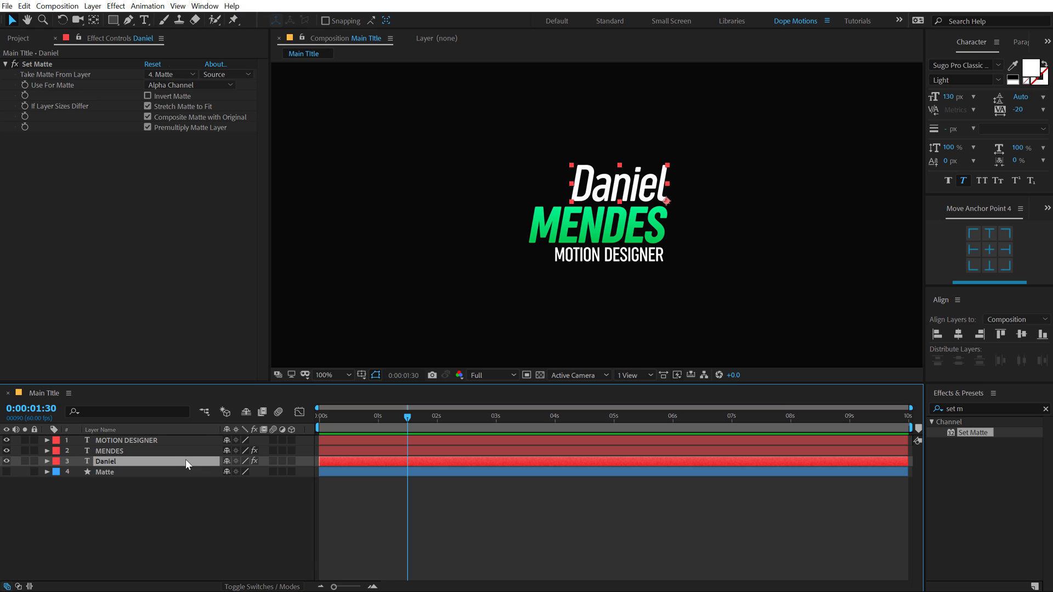
Keyframe Daniel's position at 1:30, move it up out of view at frame zero, and preview.
{"action": "key", "text": "p"}
{"action": "left_click", "coordinate": [78, 472]}
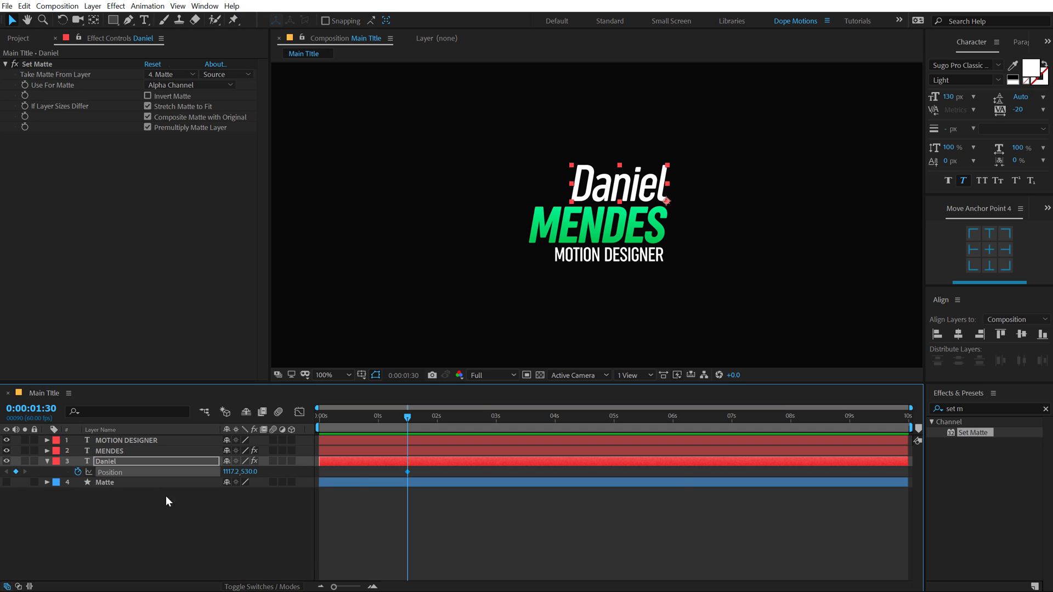
{"action": "left_click_drag", "start_coordinate": [406, 418], "coordinate": [328, 418]}
{"action": "key", "text": "Home"}
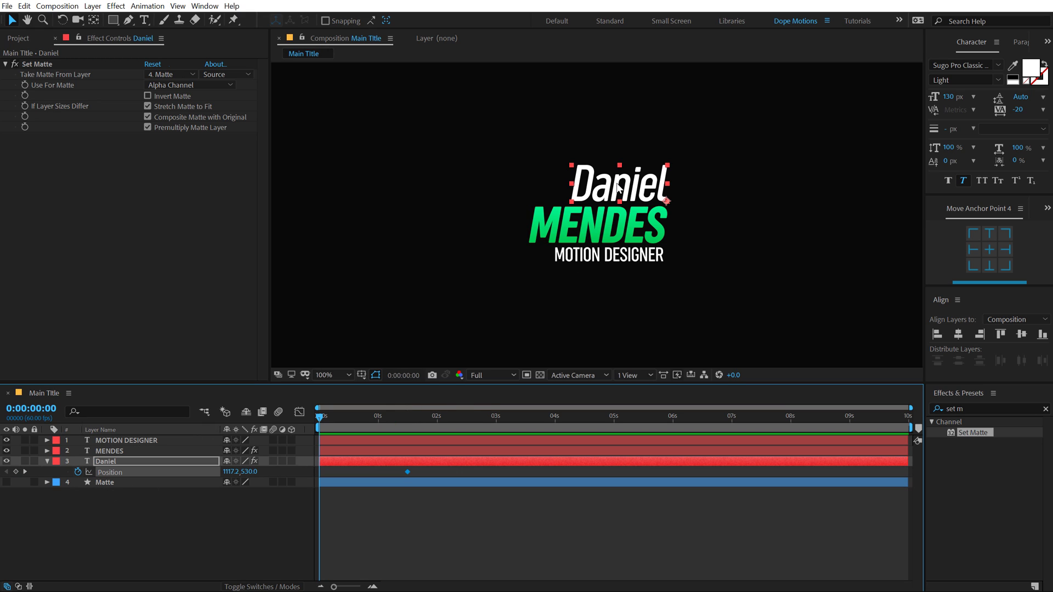
{"action": "left_click_drag", "start_coordinate": [618, 183], "coordinate": [619, 90]}
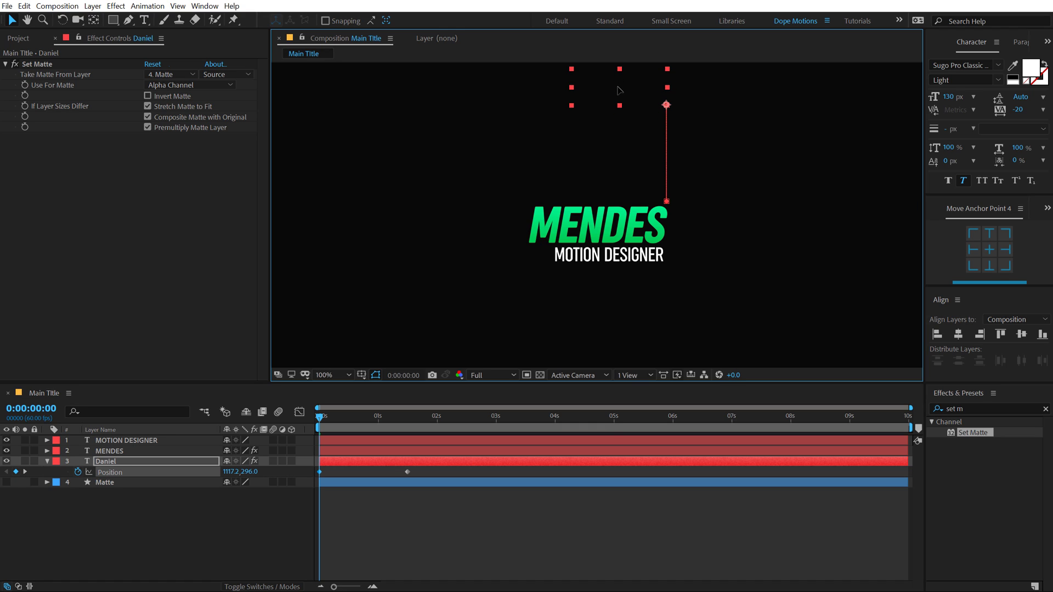
{"action": "key", "text": "space"}
{"action": "left_click", "coordinate": [411, 418]}
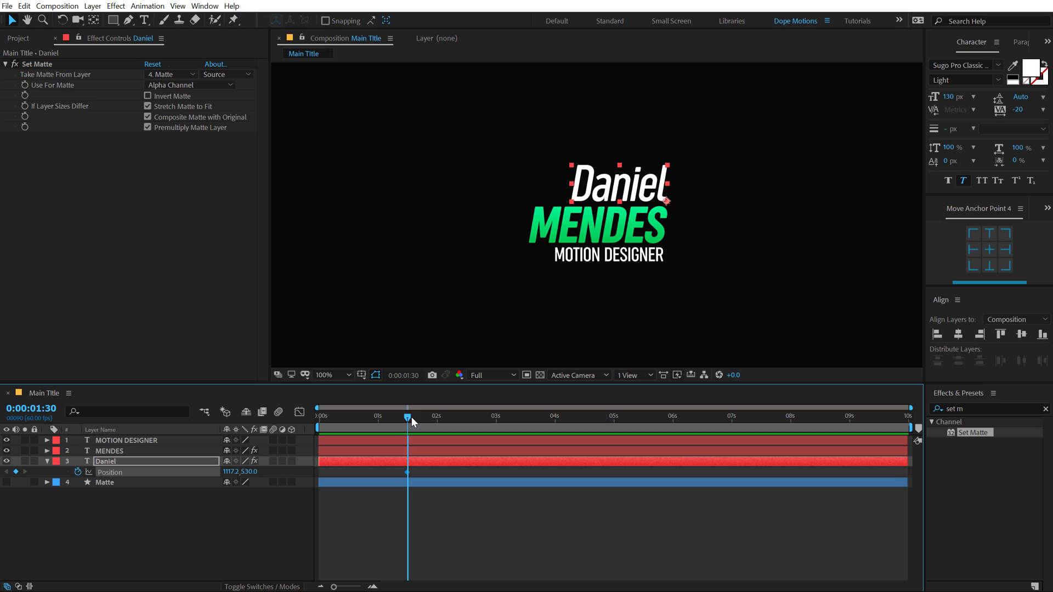
Start a MENDES position keyframe and paste Daniel's Set Matte onto MOTION DESIGNER and MENDES.
{"action": "left_click", "coordinate": [113, 452]}
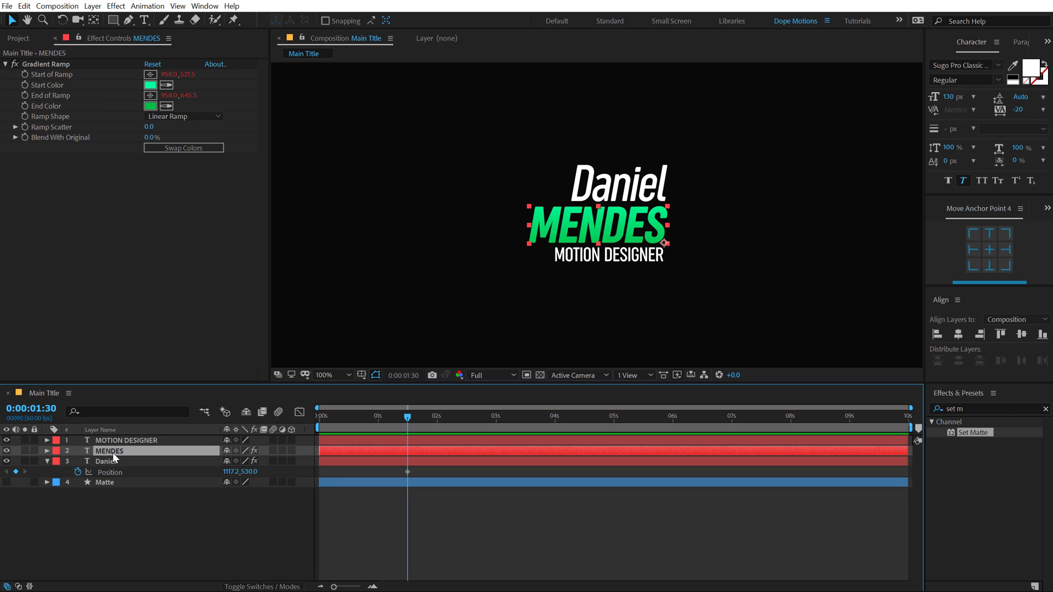
{"action": "key", "text": "p"}
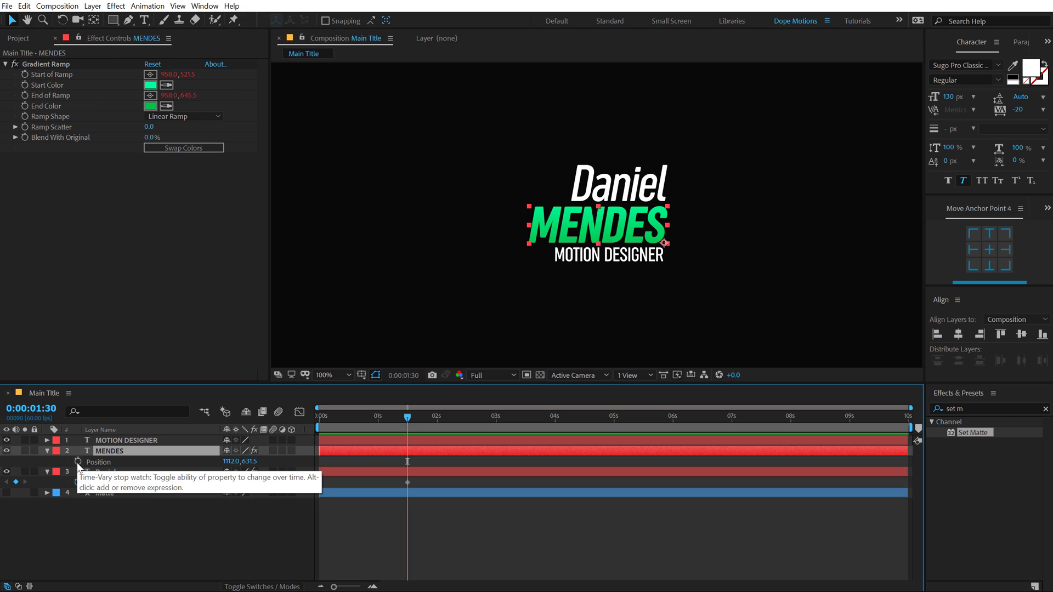
{"action": "left_click", "coordinate": [78, 462]}
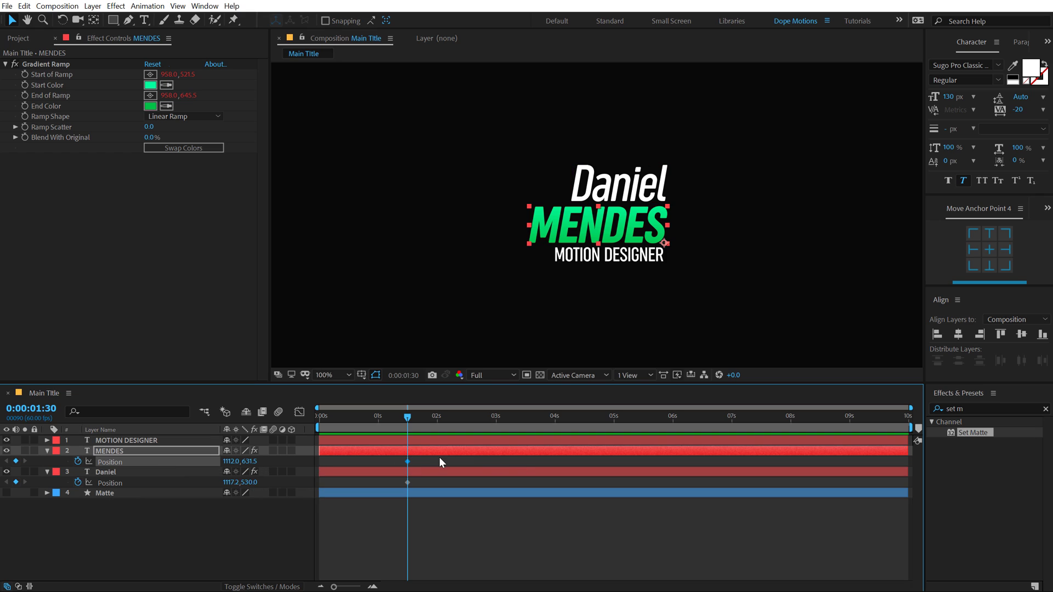
{"action": "left_click", "coordinate": [131, 472]}
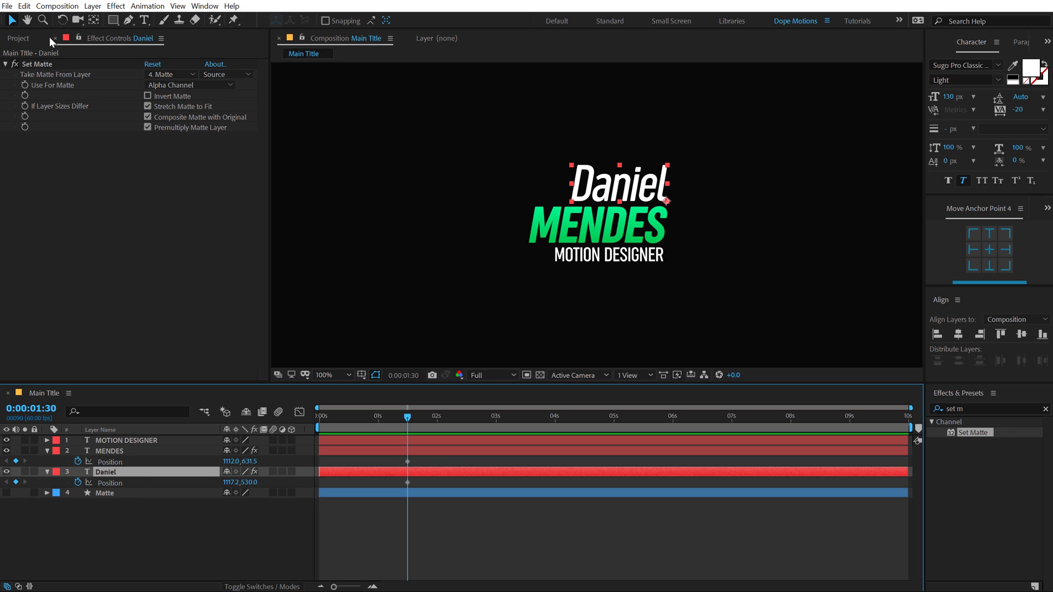
{"action": "left_click", "coordinate": [36, 64]}
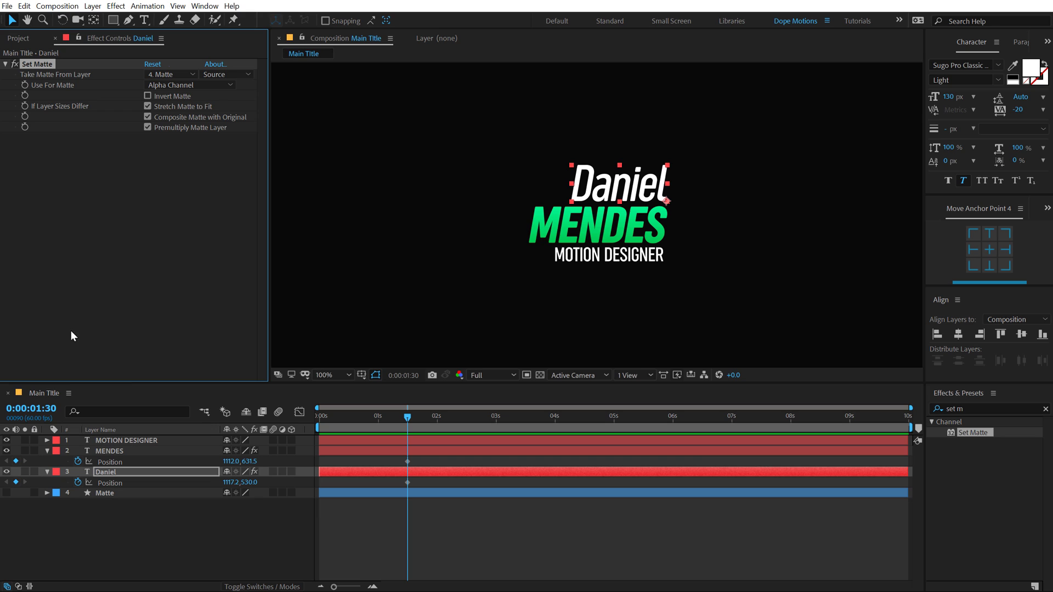
{"action": "left_click", "coordinate": [111, 444]}
{"action": "left_click", "coordinate": [111, 451], "text": "ctrl"}
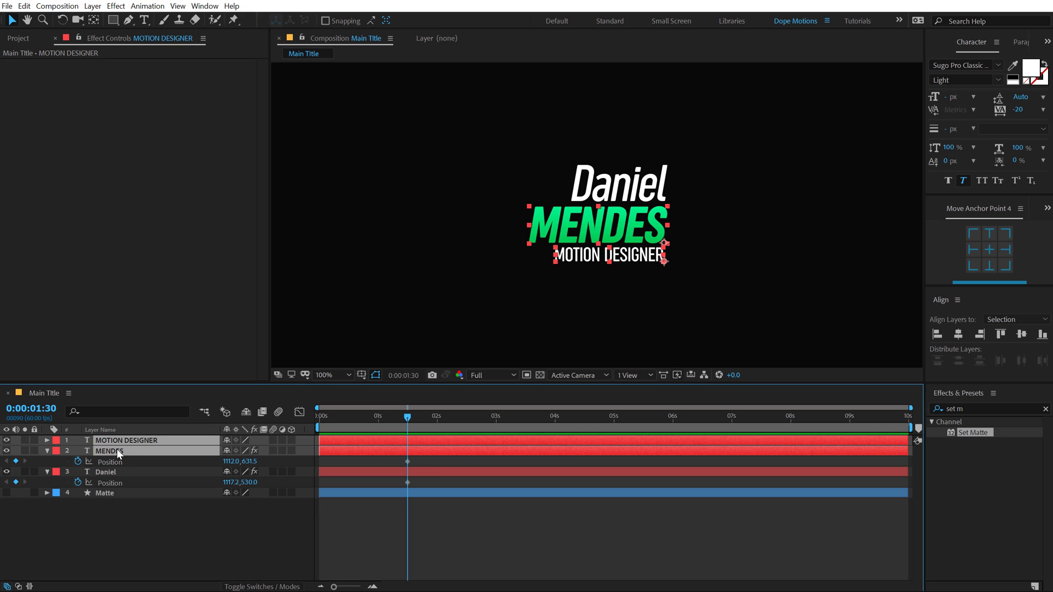
{"action": "key", "text": "ctrl+alt+shift+e"}
Keyframe MENDES and Daniel position at 1:30 and raise both 315 px at 0s.
{"action": "left_click", "coordinate": [178, 565]}
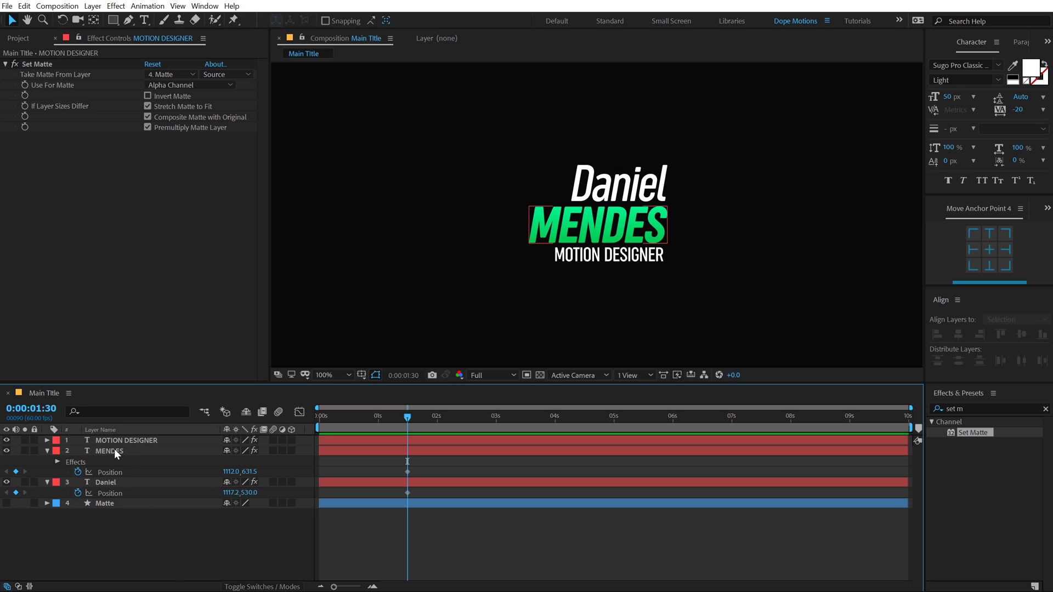
{"action": "left_click", "coordinate": [114, 449]}
{"action": "left_click", "coordinate": [108, 483], "text": "ctrl"}
{"action": "key", "text": "u"}
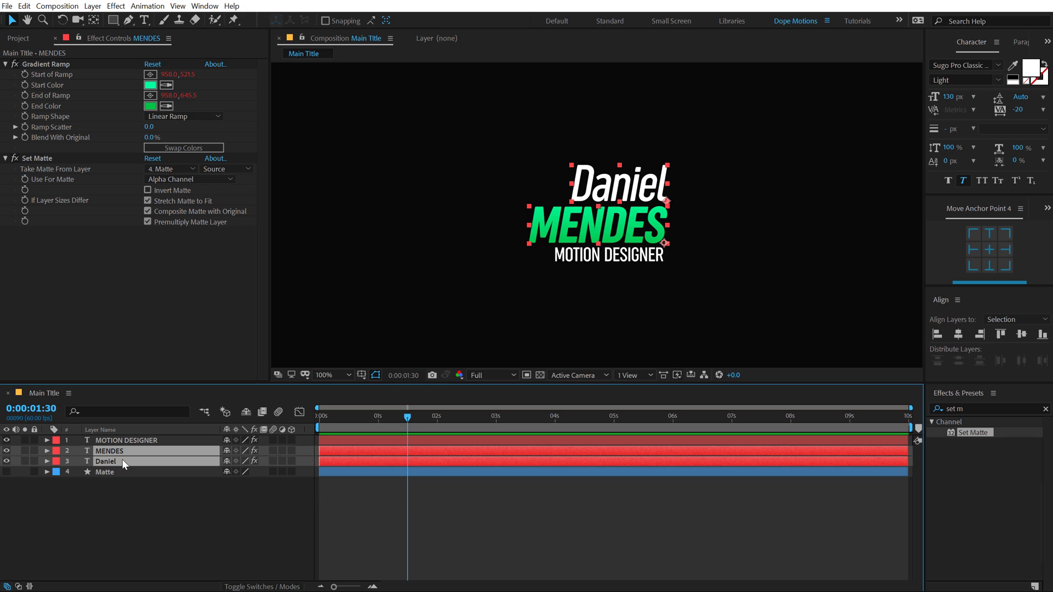
{"action": "key", "text": "alt+shift+p"}
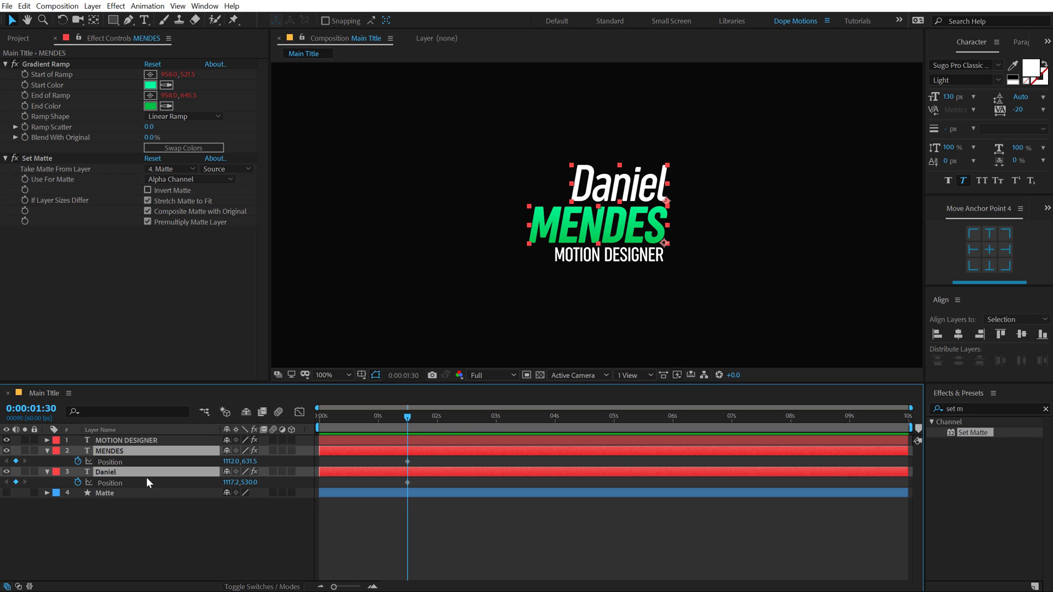
{"action": "key", "text": "Home"}
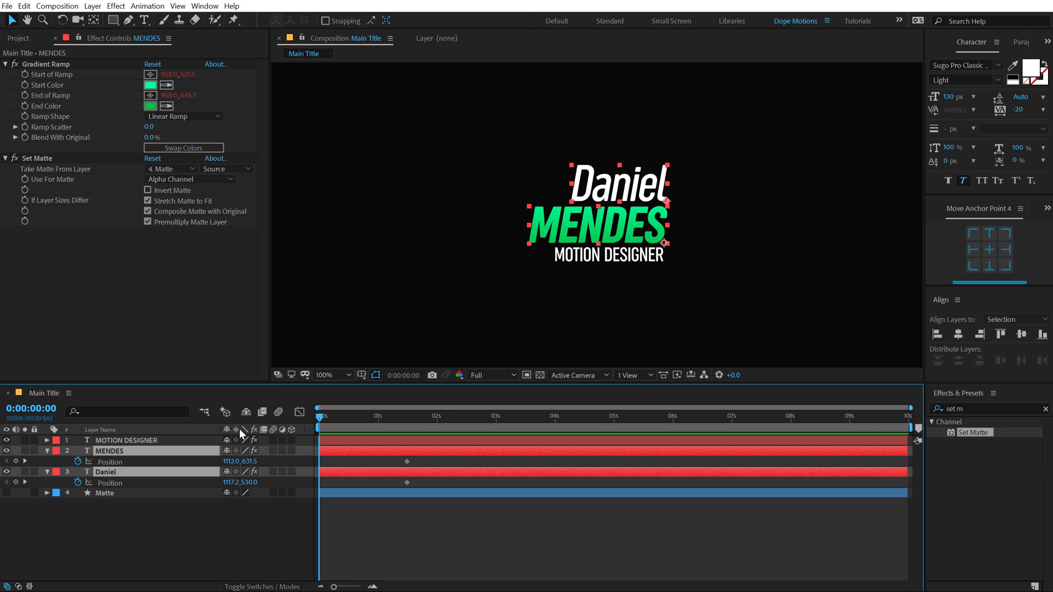
{"action": "left_click_drag", "start_coordinate": [647, 271], "coordinate": [648, 98]}
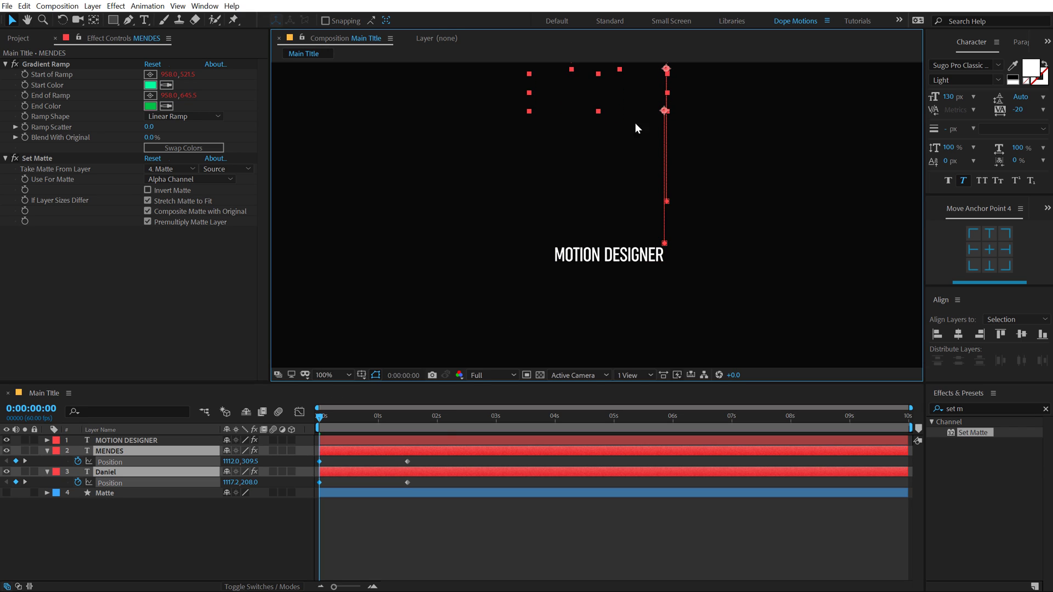
{"action": "left_click", "coordinate": [396, 547]}
{"action": "left_click_drag", "start_coordinate": [330, 415], "coordinate": [433, 418]}
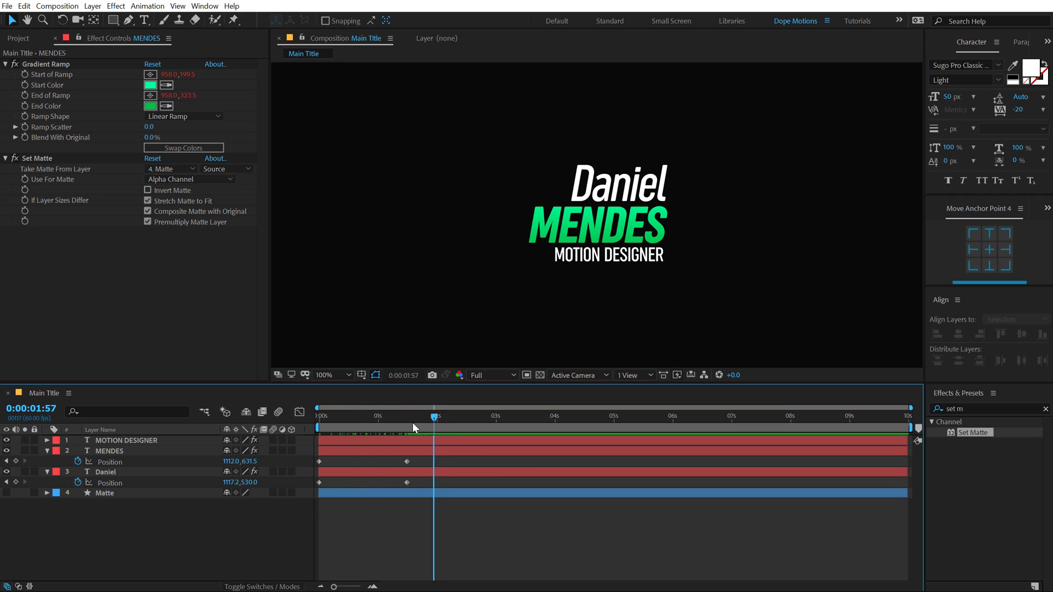
Add an Opacity text animator to Daniel with Opacity set to 0%.
{"action": "left_click", "coordinate": [47, 471]}
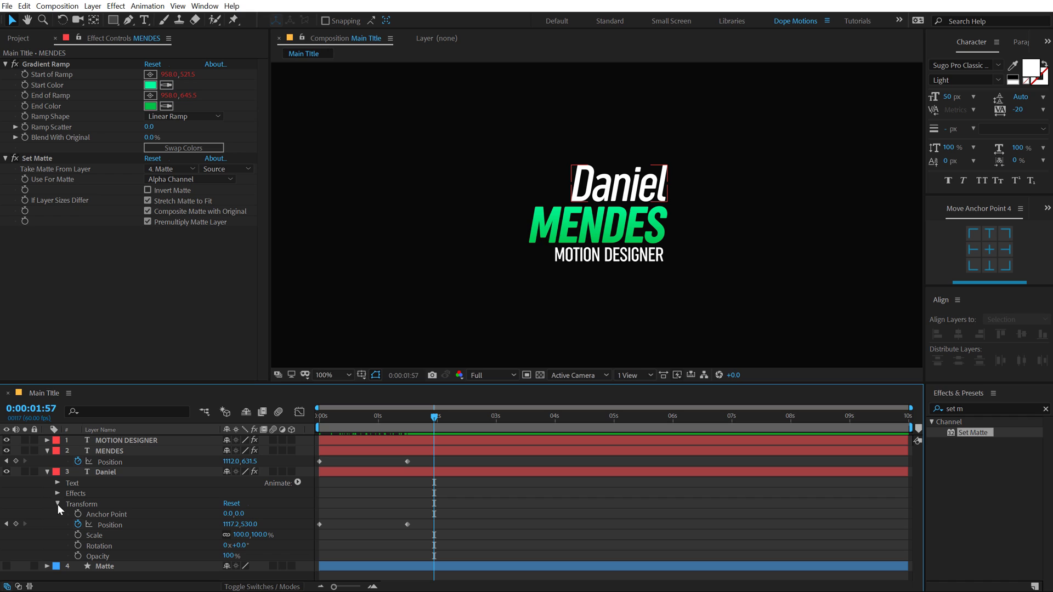
{"action": "left_click", "coordinate": [57, 503]}
{"action": "left_click", "coordinate": [297, 483]}
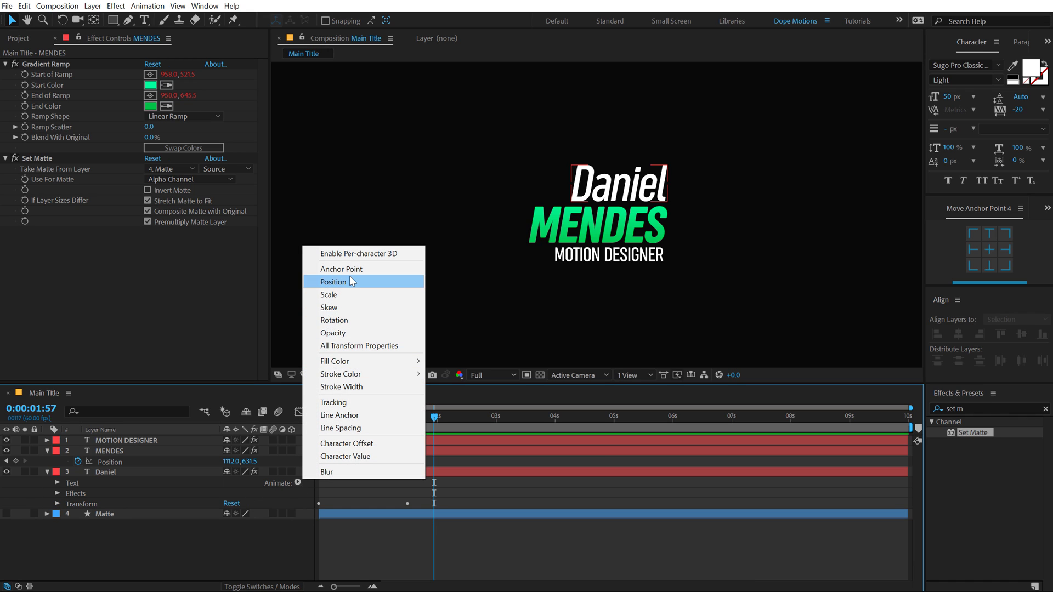
{"action": "left_click", "coordinate": [340, 336]}
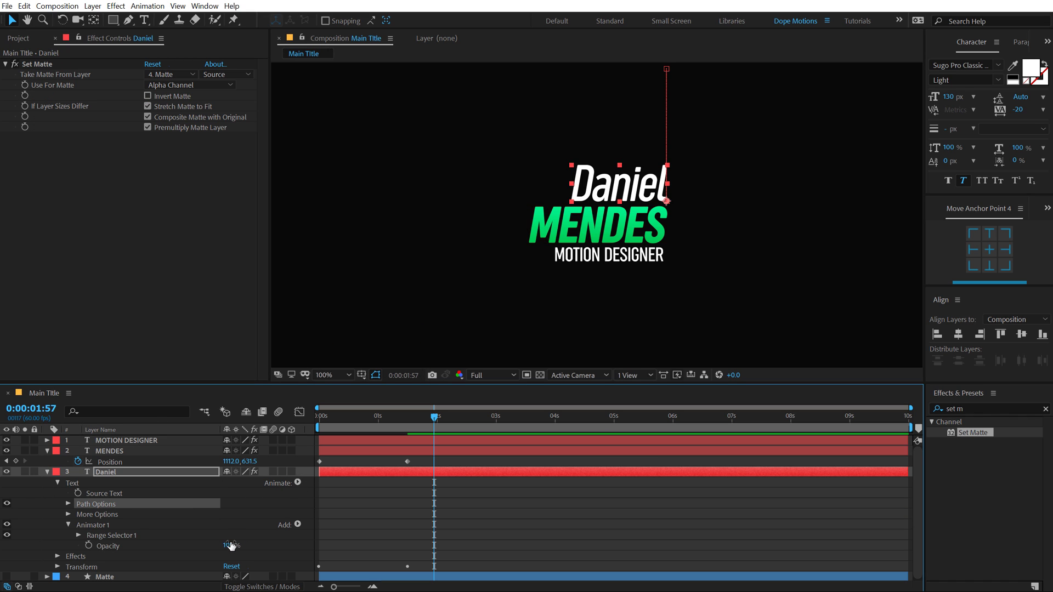
{"action": "left_click_drag", "start_coordinate": [227, 545], "coordinate": [113, 554]}
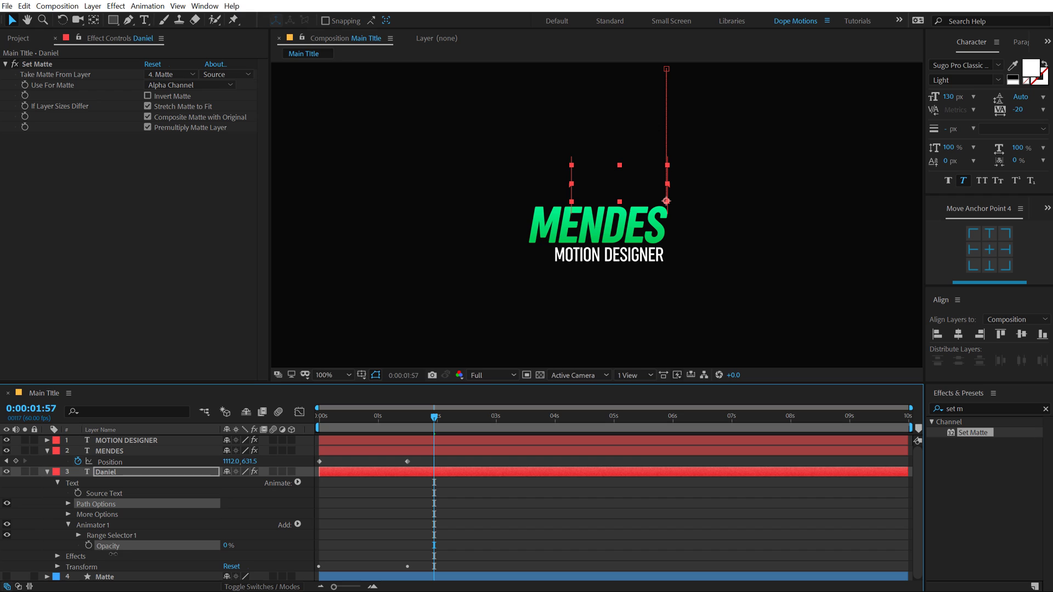
Keyframe Range Selector Start at 100% at 1:30 and 0% at the composition start.
{"action": "left_click", "coordinate": [407, 417]}
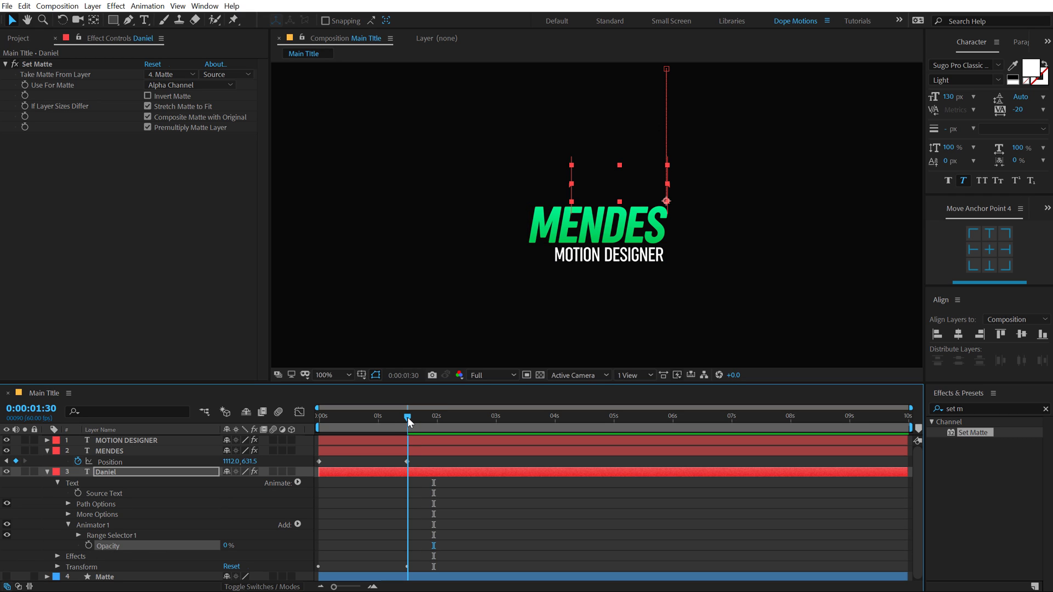
{"action": "left_click", "coordinate": [79, 535]}
{"action": "scroll", "coordinate": [166, 495], "scroll_direction": "down", "scroll_amount": 2}
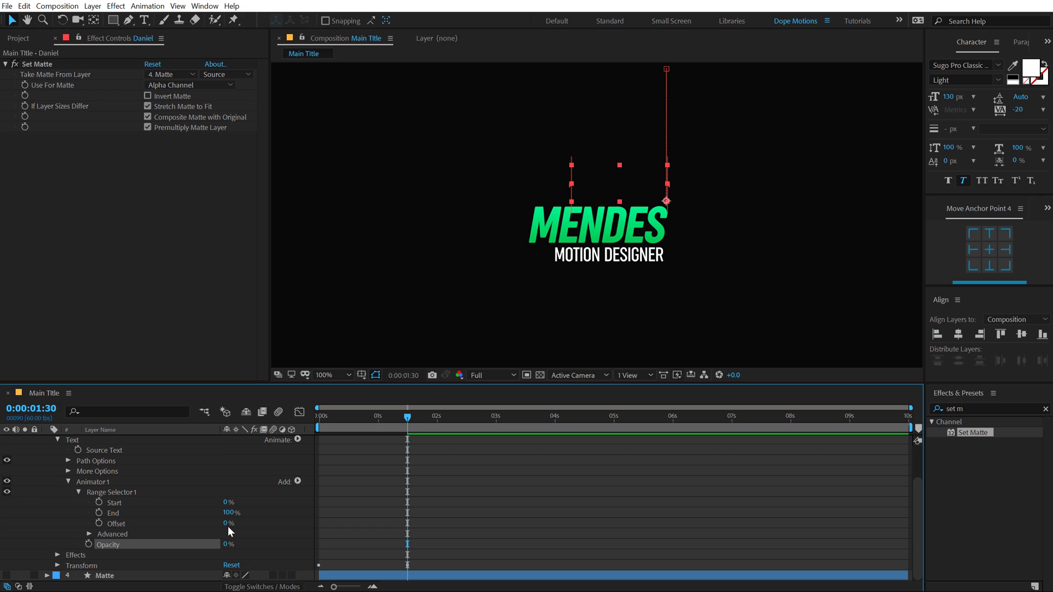
{"action": "left_click", "coordinate": [229, 502]}
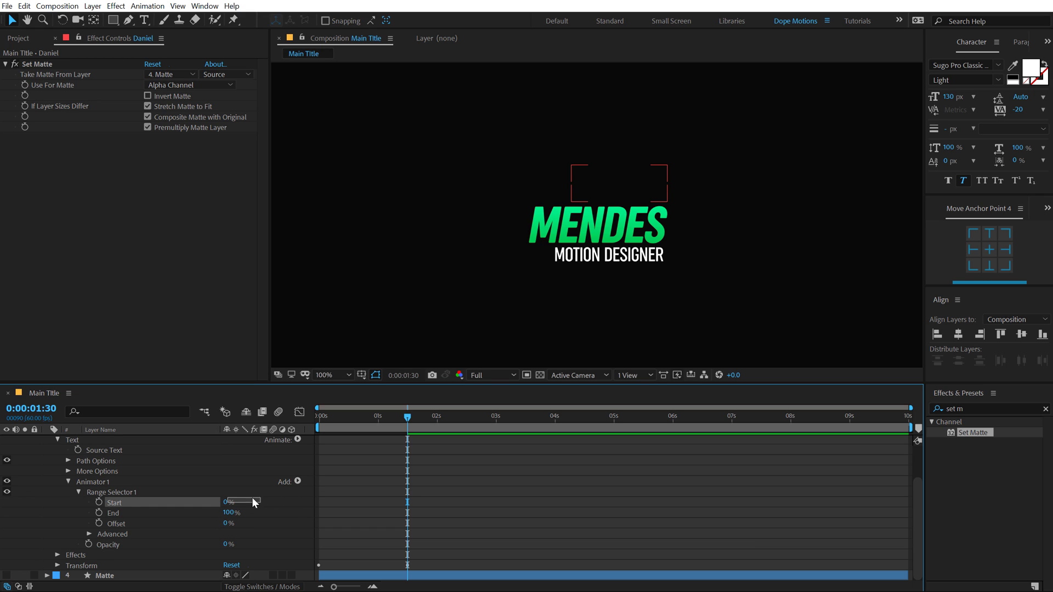
{"action": "left_click", "coordinate": [215, 499]}
{"action": "left_click_drag", "start_coordinate": [224, 503], "coordinate": [273, 502]}
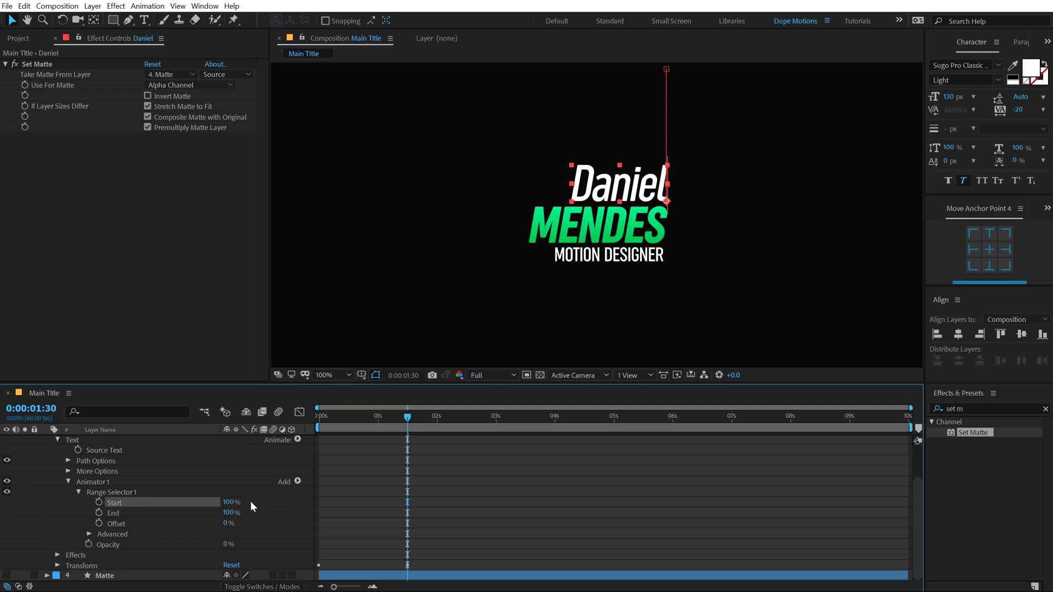
{"action": "left_click", "coordinate": [99, 502]}
{"action": "left_click_drag", "start_coordinate": [397, 412], "coordinate": [159, 420]}
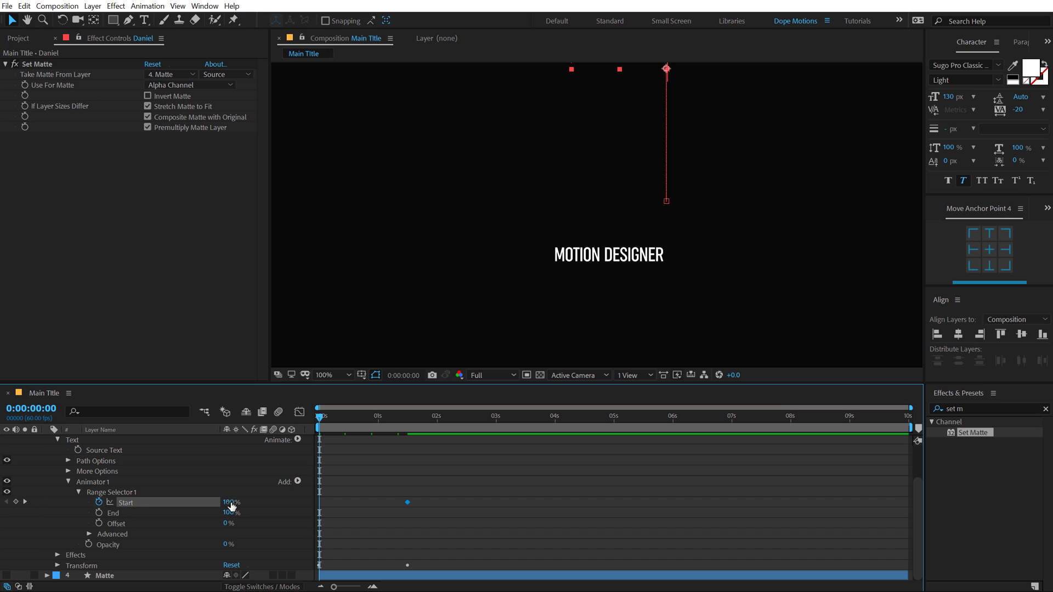
{"action": "left_click_drag", "start_coordinate": [231, 506], "coordinate": [186, 506]}
{"action": "left_click", "coordinate": [96, 482]}
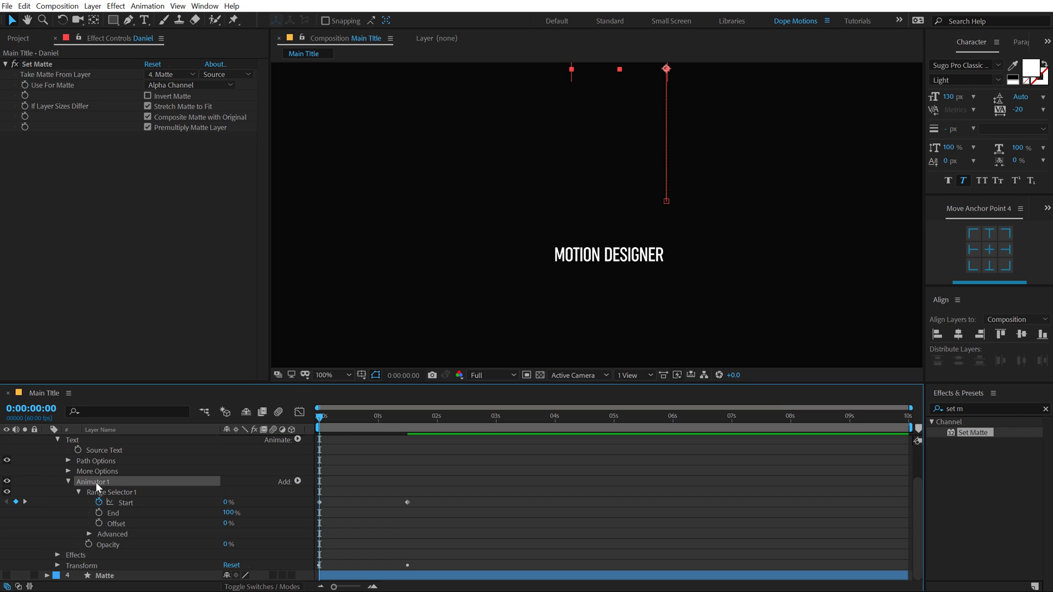
Scrub from 0:00:00:18 to preview the Daniel letter-by-letter reveal.
{"action": "scroll", "coordinate": [41, 471], "scroll_direction": "up", "scroll_amount": 2}
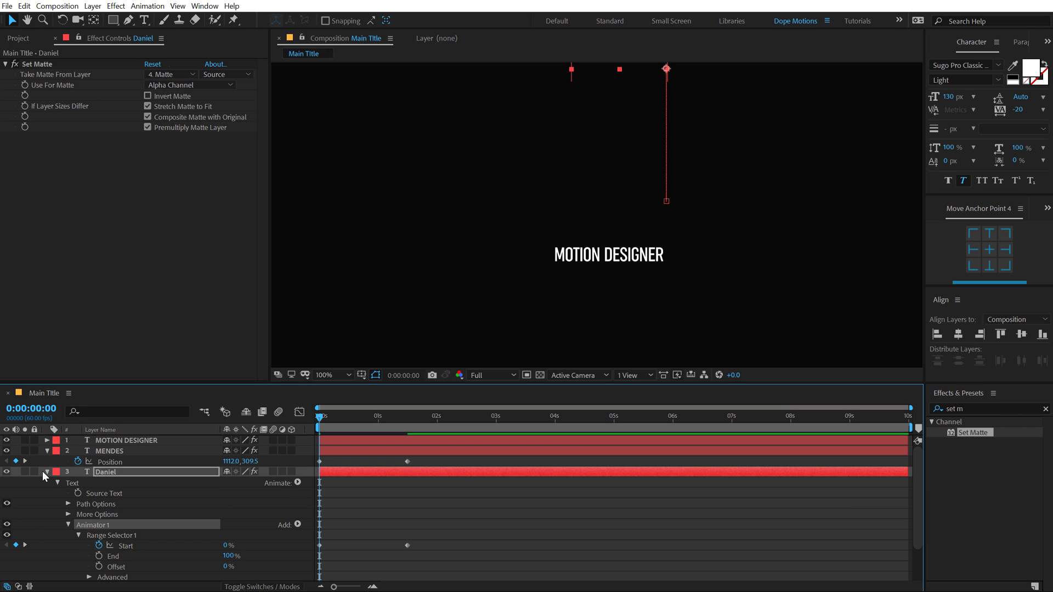
{"action": "left_click", "coordinate": [108, 452]}
{"action": "left_click", "coordinate": [117, 439], "text": "shift"}
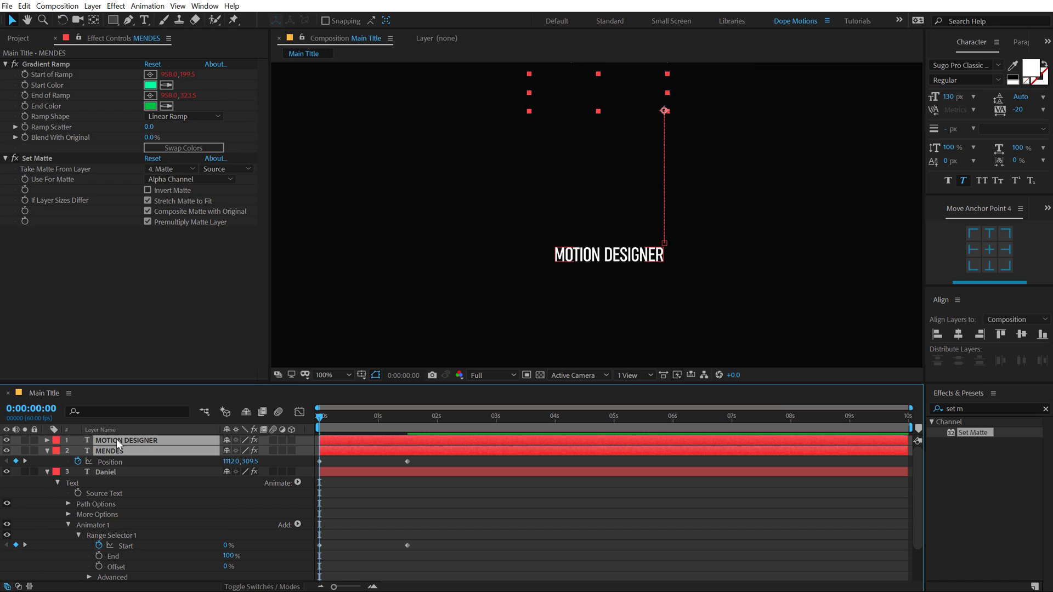
{"action": "left_click", "coordinate": [449, 458]}
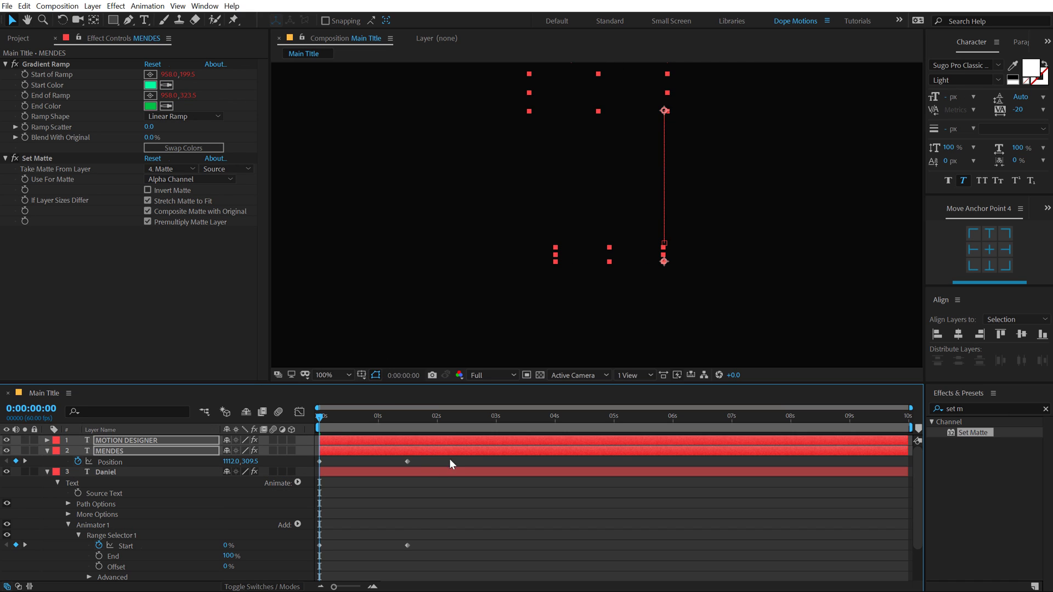
{"action": "left_click", "coordinate": [338, 417]}
{"action": "left_click_drag", "start_coordinate": [343, 418], "coordinate": [407, 417]}
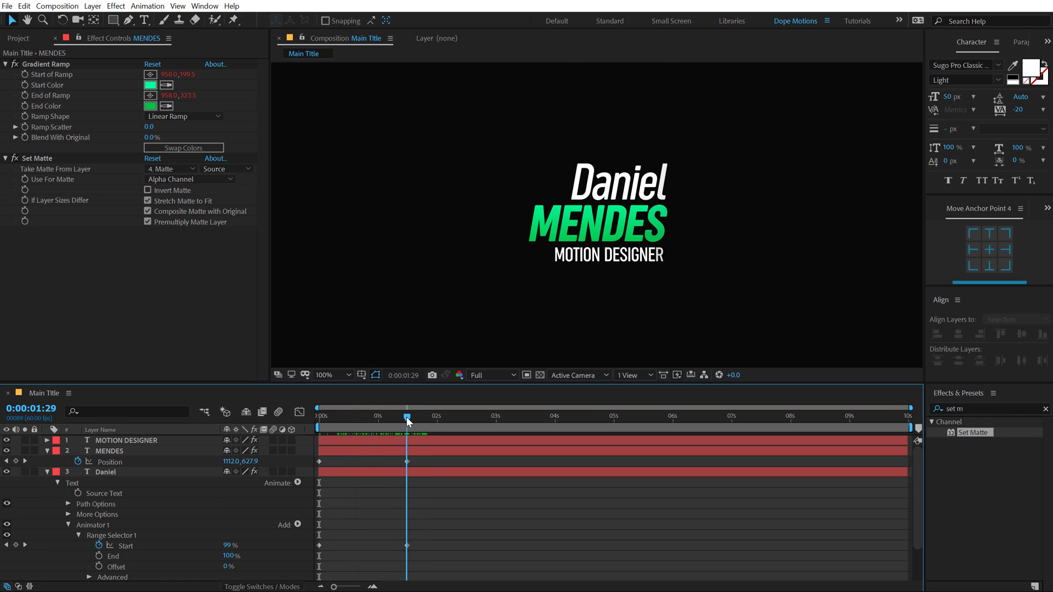
Keyframe MOTION DESIGNER's position at 1:29 and push it 322 px right at the start.
{"action": "left_click", "coordinate": [49, 471]}
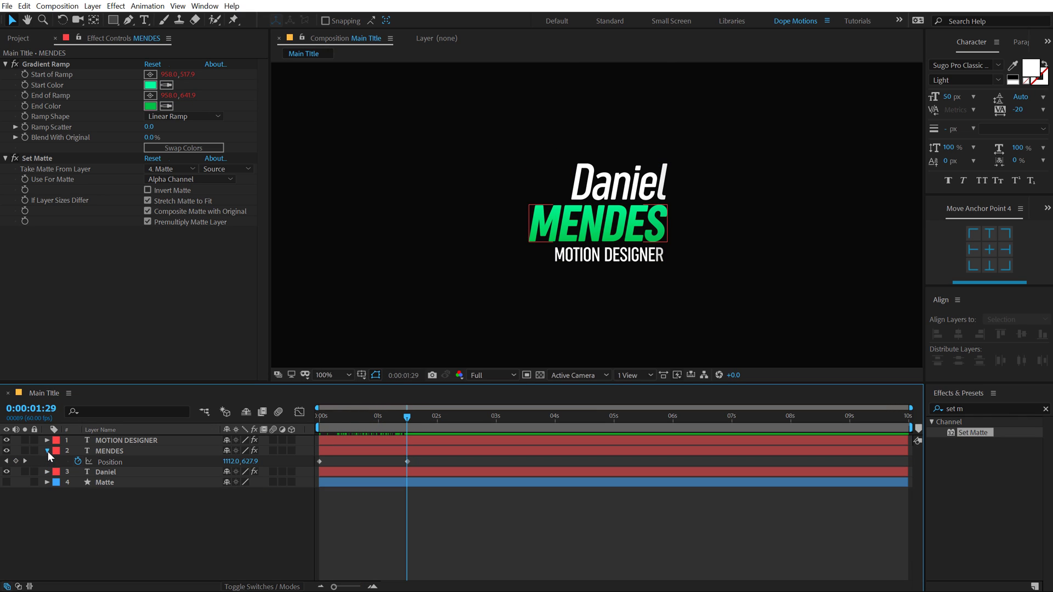
{"action": "left_click", "coordinate": [47, 451]}
{"action": "left_click", "coordinate": [125, 440]}
{"action": "left_click", "coordinate": [125, 440]}
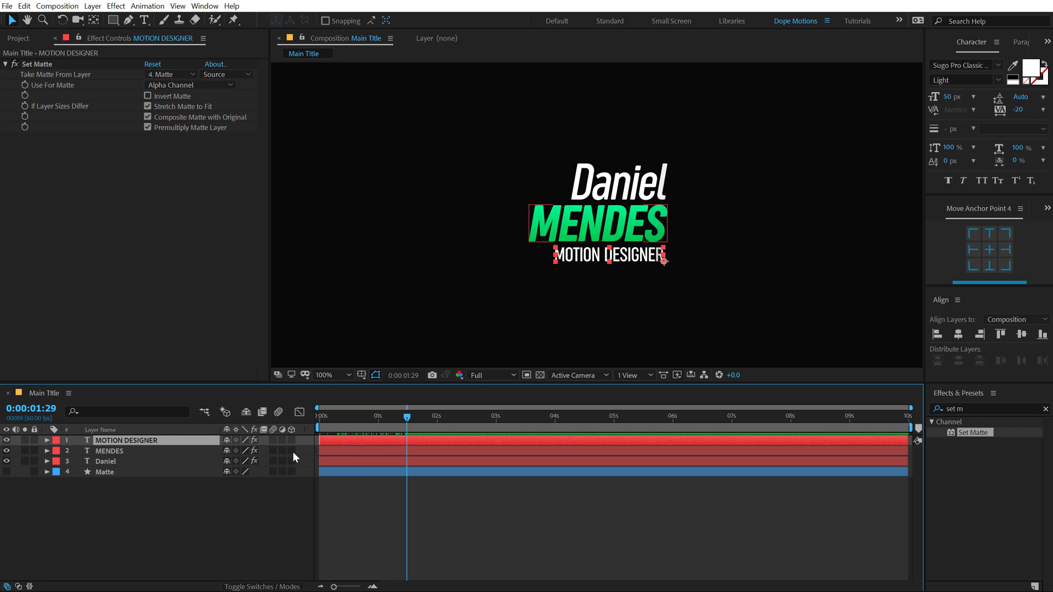
{"action": "key", "text": "p"}
{"action": "left_click", "coordinate": [77, 451]}
{"action": "left_click_drag", "start_coordinate": [407, 417], "coordinate": [318, 417]}
{"action": "left_click_drag", "start_coordinate": [572, 255], "coordinate": [705, 255]}
{"action": "left_click_drag", "start_coordinate": [336, 416], "coordinate": [446, 425]}
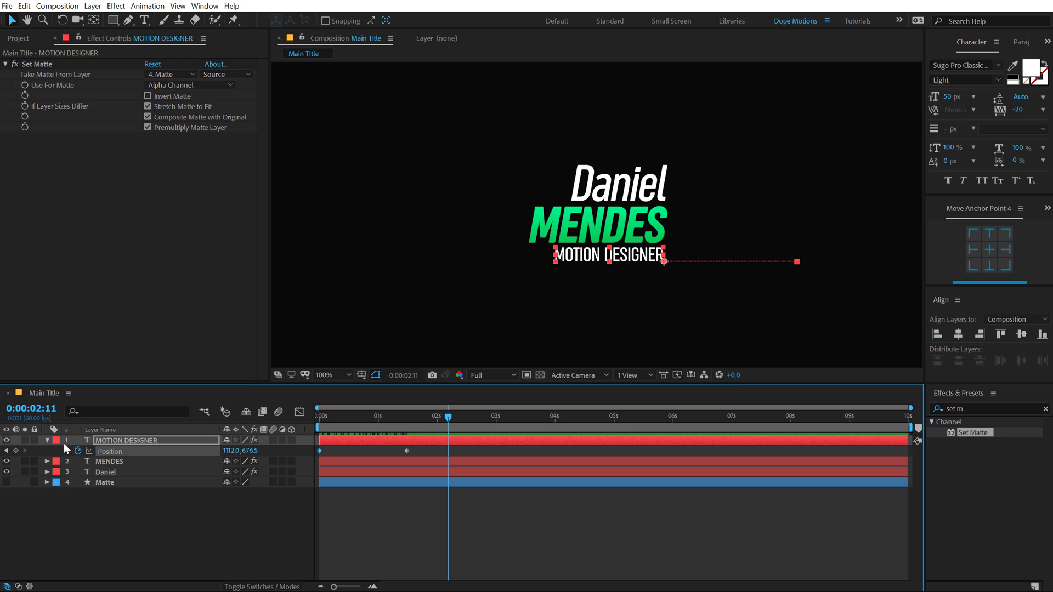
Apply Easy Ease to all six position keyframes of the three text layers.
{"action": "left_click", "coordinate": [47, 441]}
{"action": "left_click", "coordinate": [107, 461], "text": "shift"}
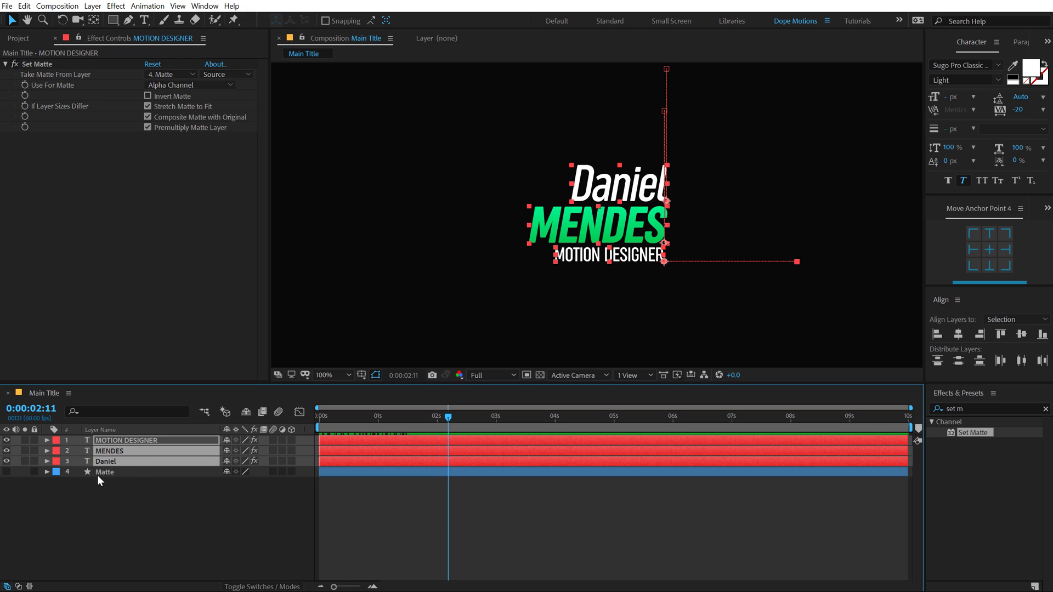
{"action": "key", "text": "p"}
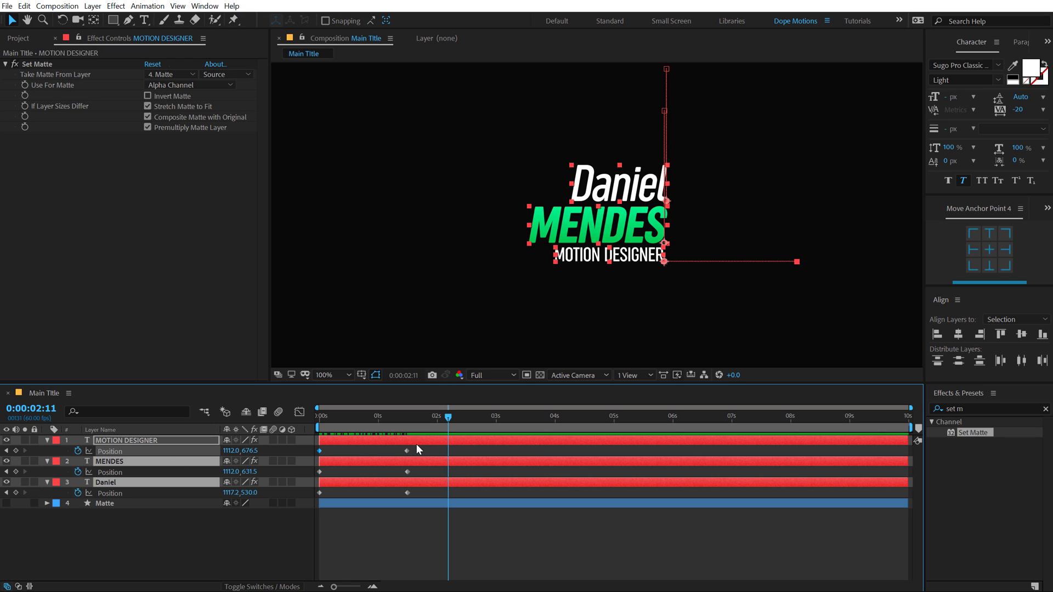
{"action": "left_click_drag", "start_coordinate": [425, 446], "coordinate": [306, 503]}
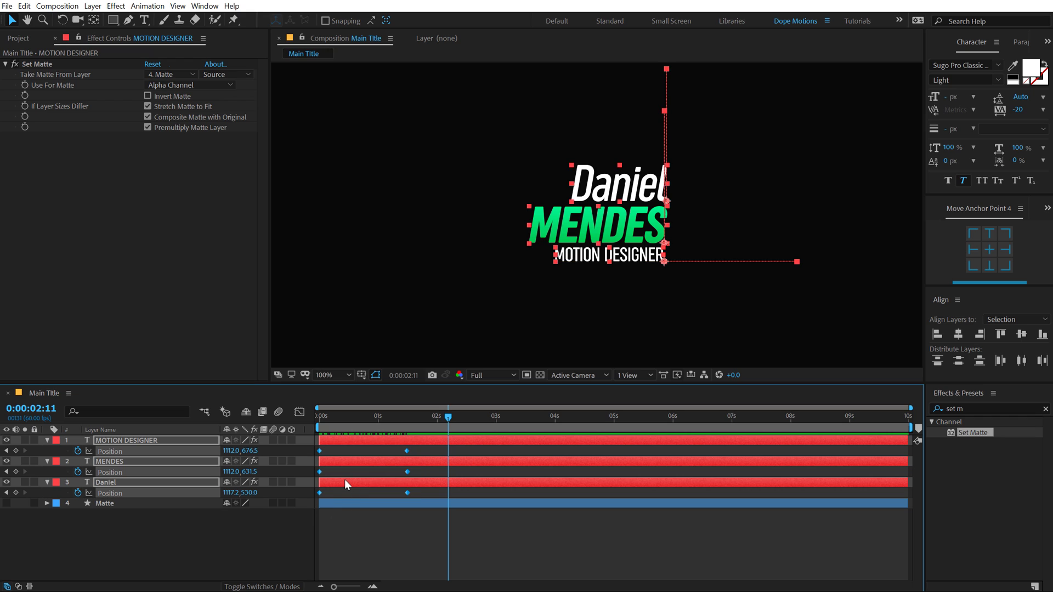
{"action": "key", "text": "F9"}
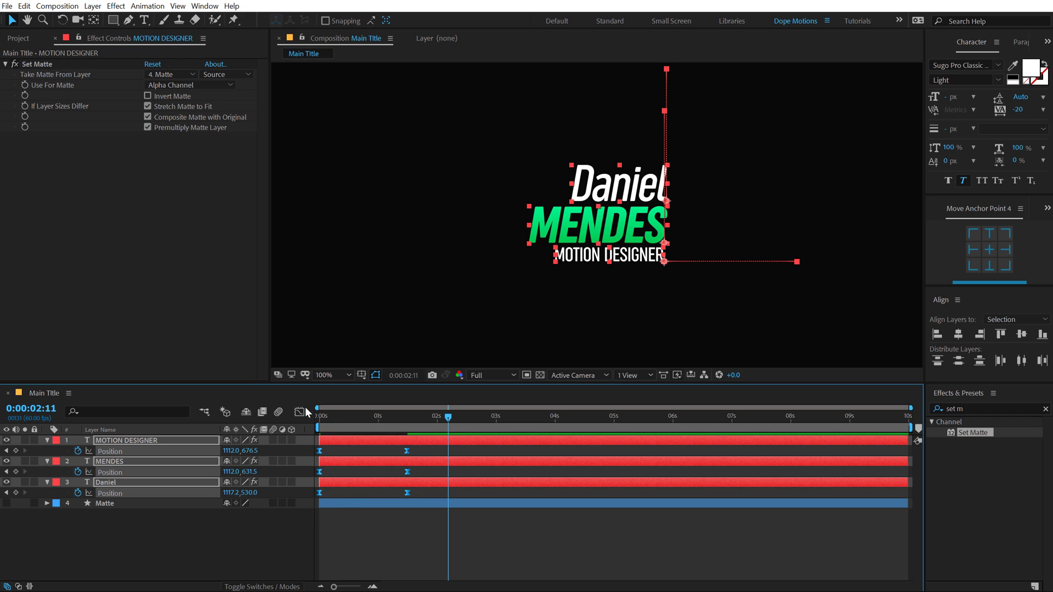
In the speed graph, drag the last keyframe's incoming influence to 87.05%, then preview the title.
{"action": "left_click", "coordinate": [300, 411]}
{"action": "right_click", "coordinate": [459, 470]}
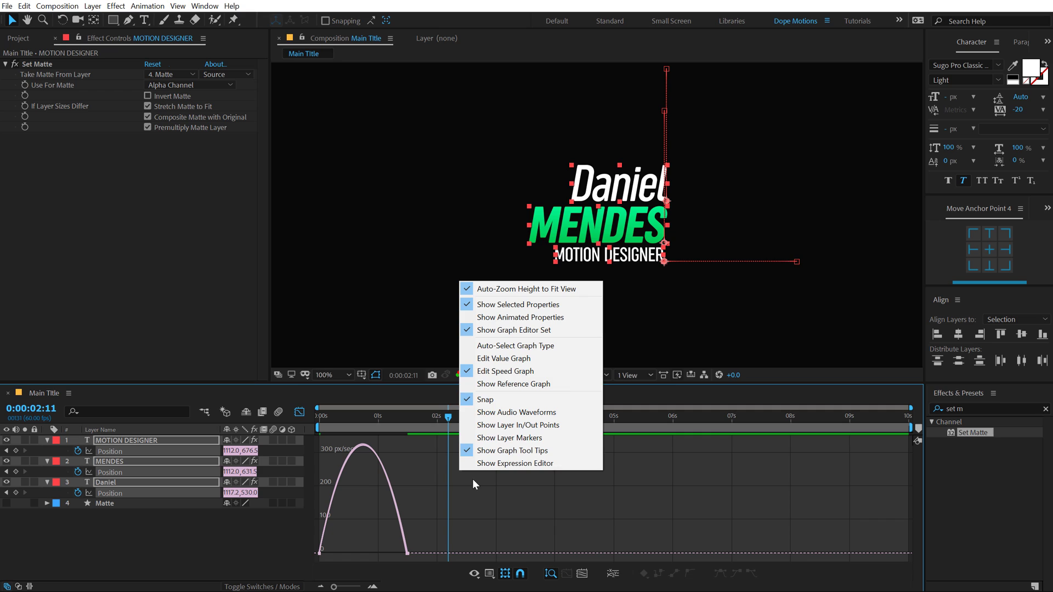
{"action": "left_click", "coordinate": [375, 567]}
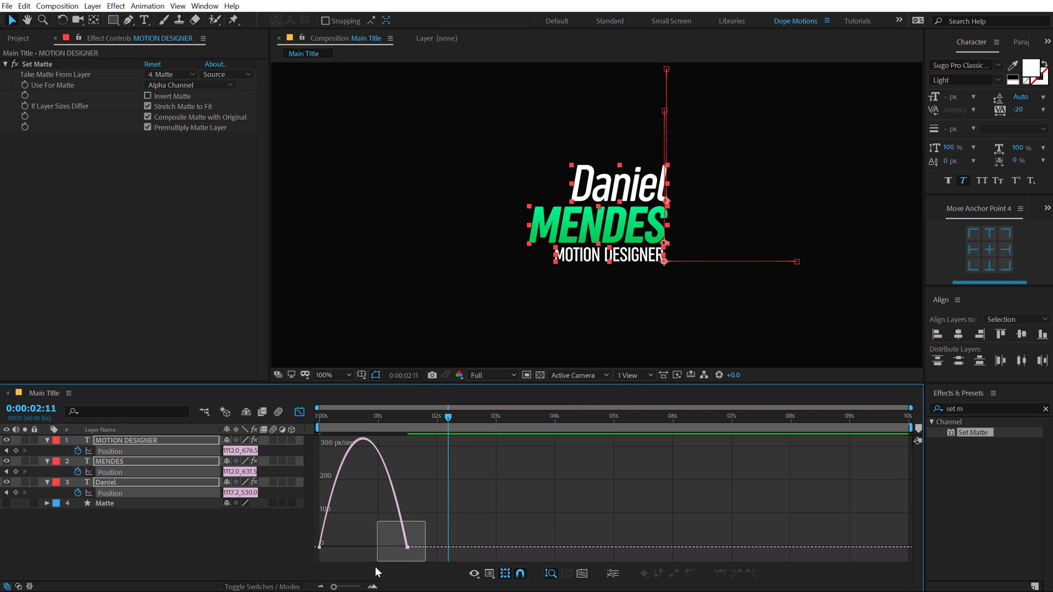
{"action": "left_click_drag", "start_coordinate": [392, 548], "coordinate": [364, 551]}
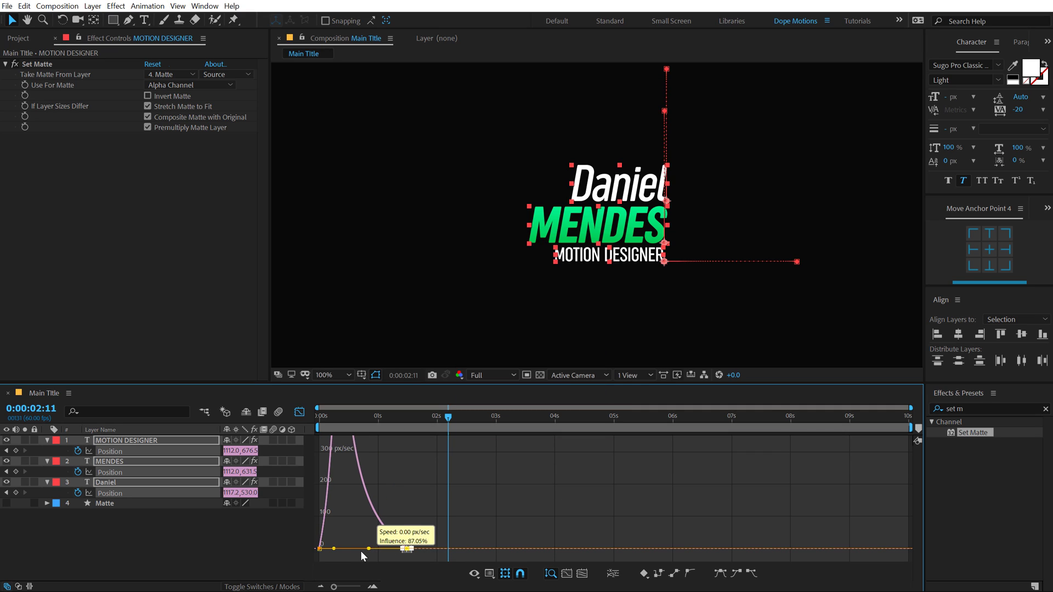
{"action": "key", "text": "space"}
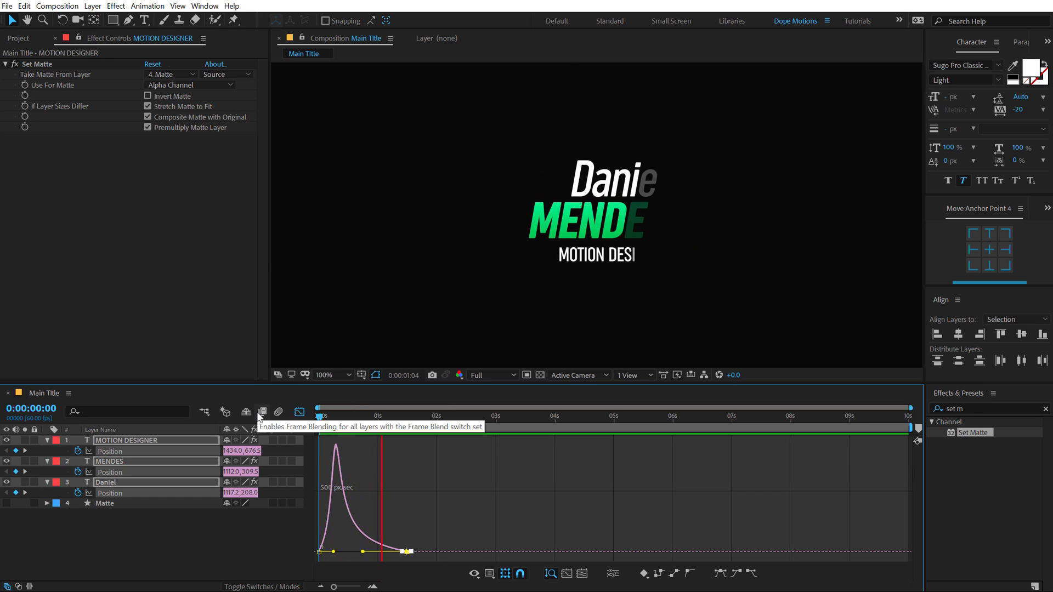
{"action": "key", "text": "space"}
{"action": "key", "text": "space"}
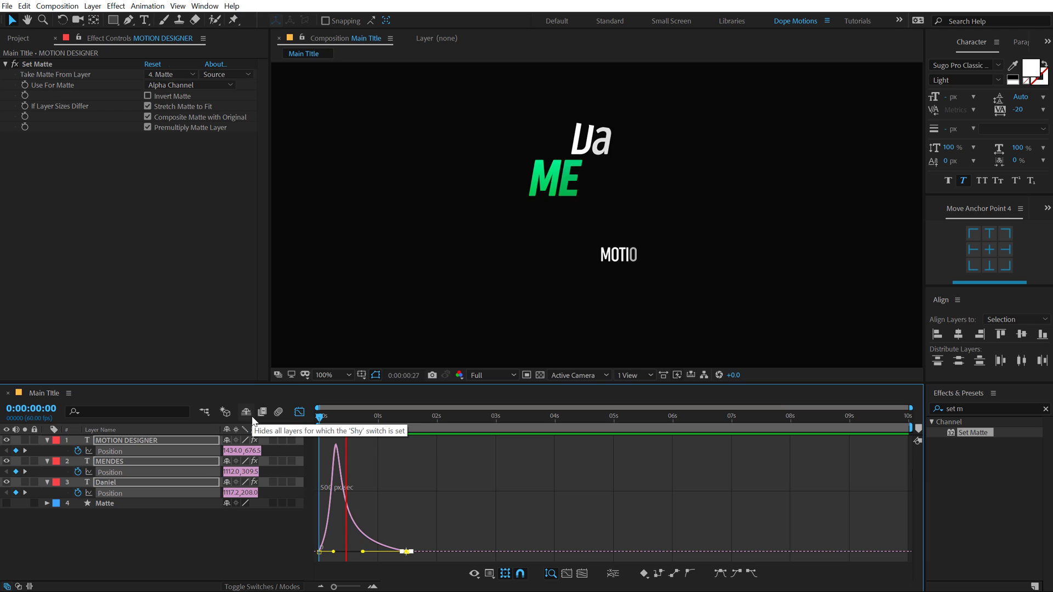
{"action": "key", "text": "space"}
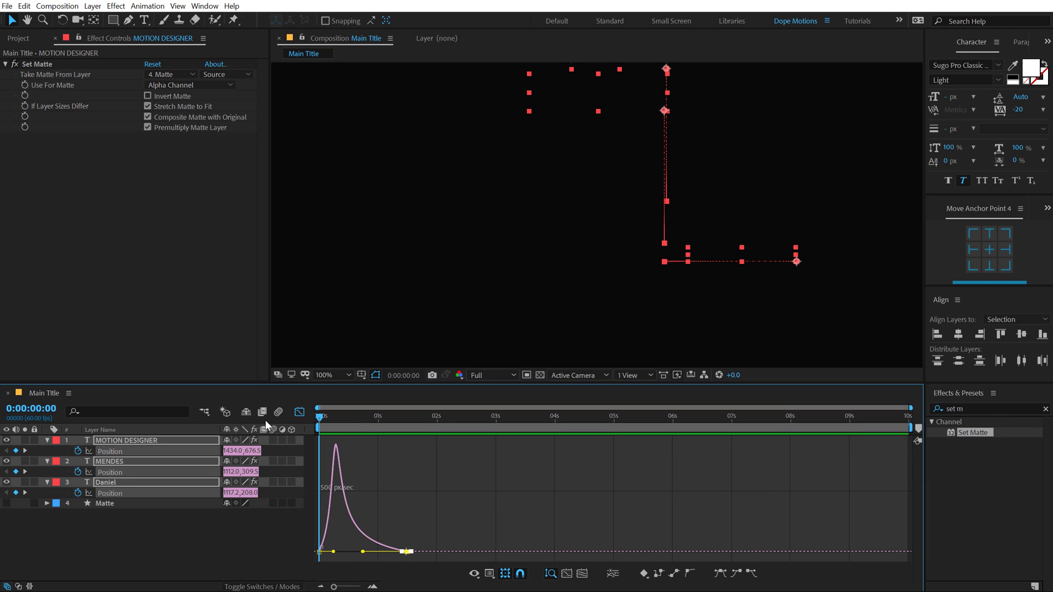
Return to the layer bars, collapse all layer properties, and select the Daniel layer.
{"action": "left_click", "coordinate": [300, 411]}
{"action": "left_click", "coordinate": [351, 528]}
{"action": "key", "text": "ctrl+a"}
{"action": "key", "text": "u"}
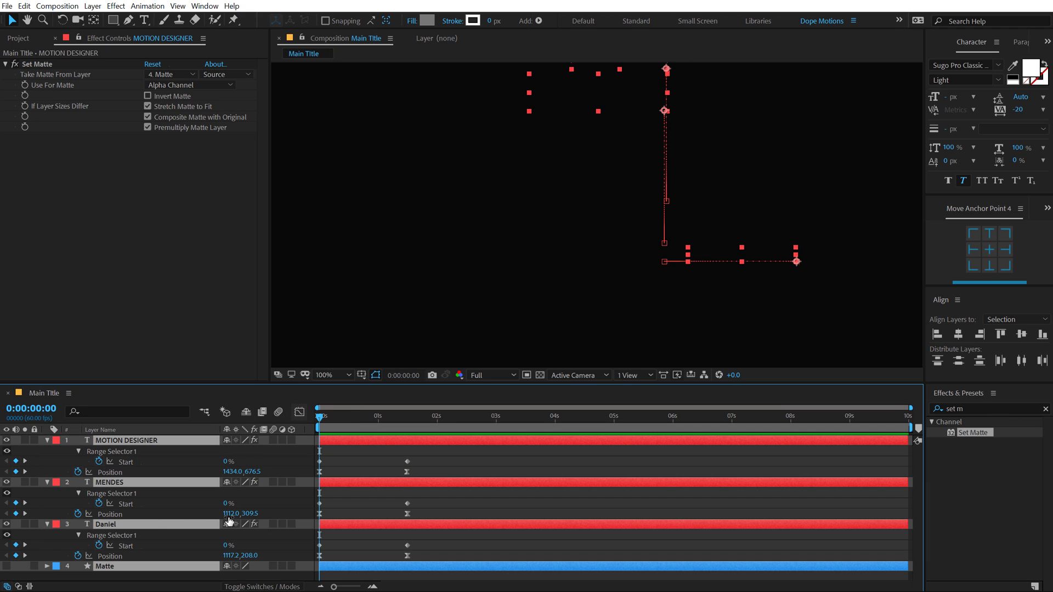
{"action": "key", "text": "u"}
{"action": "key", "text": "F2"}
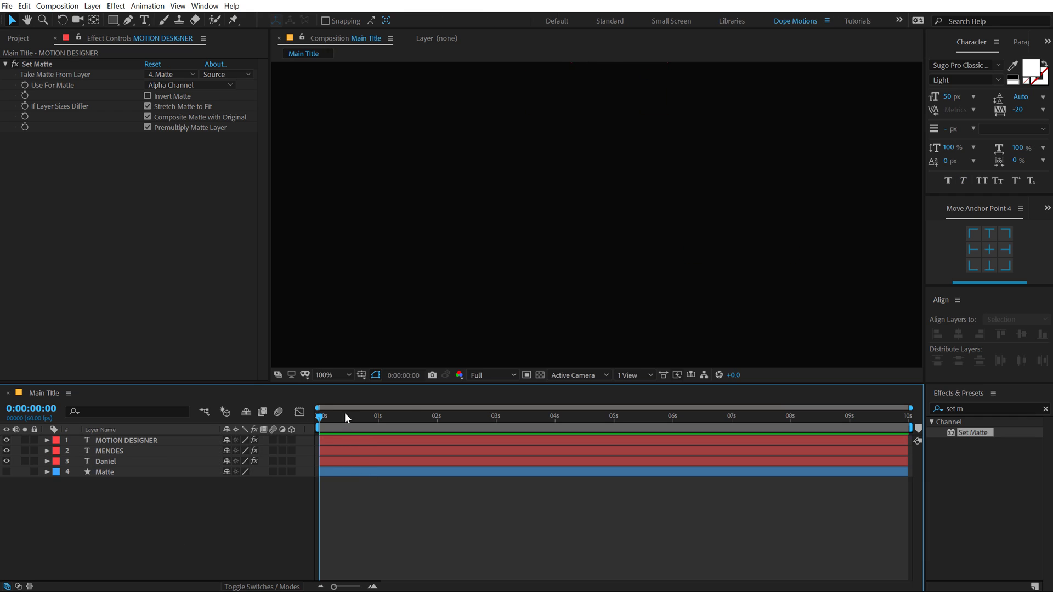
{"action": "left_click_drag", "start_coordinate": [344, 416], "coordinate": [450, 416]}
{"action": "left_click", "coordinate": [121, 449]}
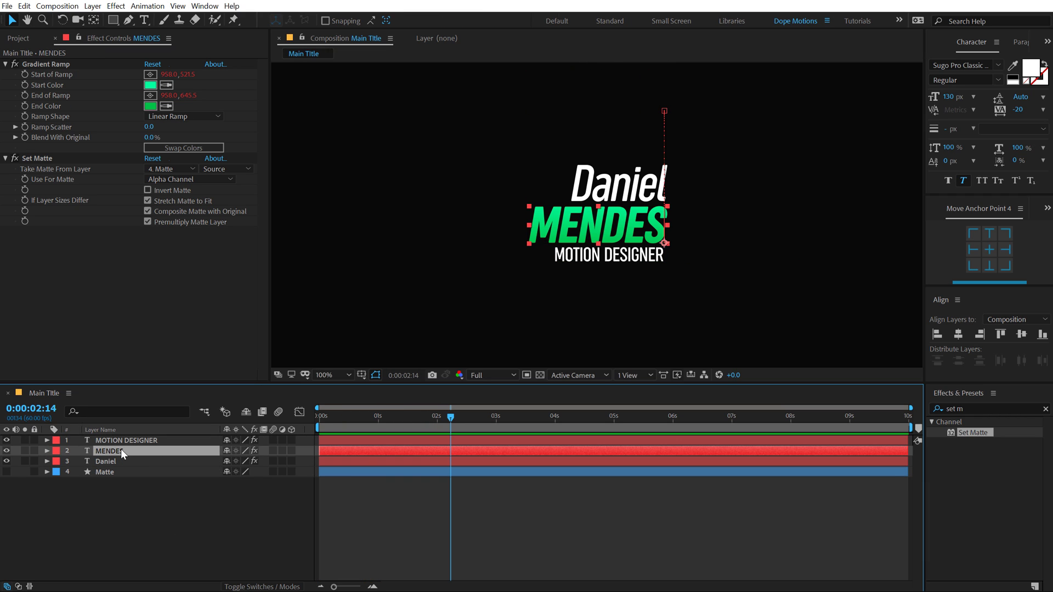
{"action": "left_click", "coordinate": [105, 460]}
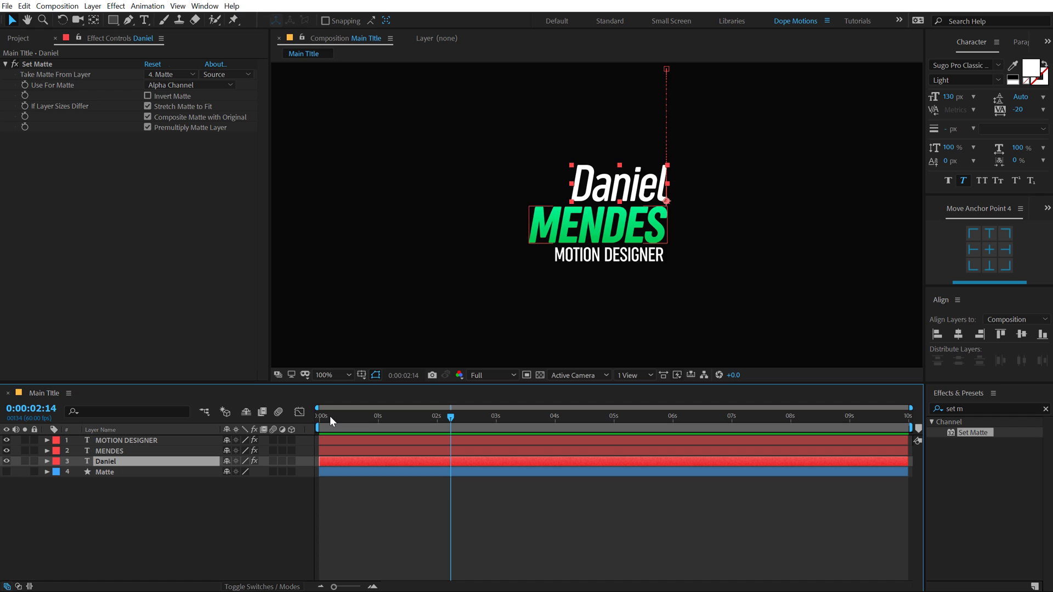
Shift the Daniel layer about 10 frames later and preview the staggered entrance.
{"action": "left_click_drag", "start_coordinate": [330, 416], "coordinate": [329, 419]}
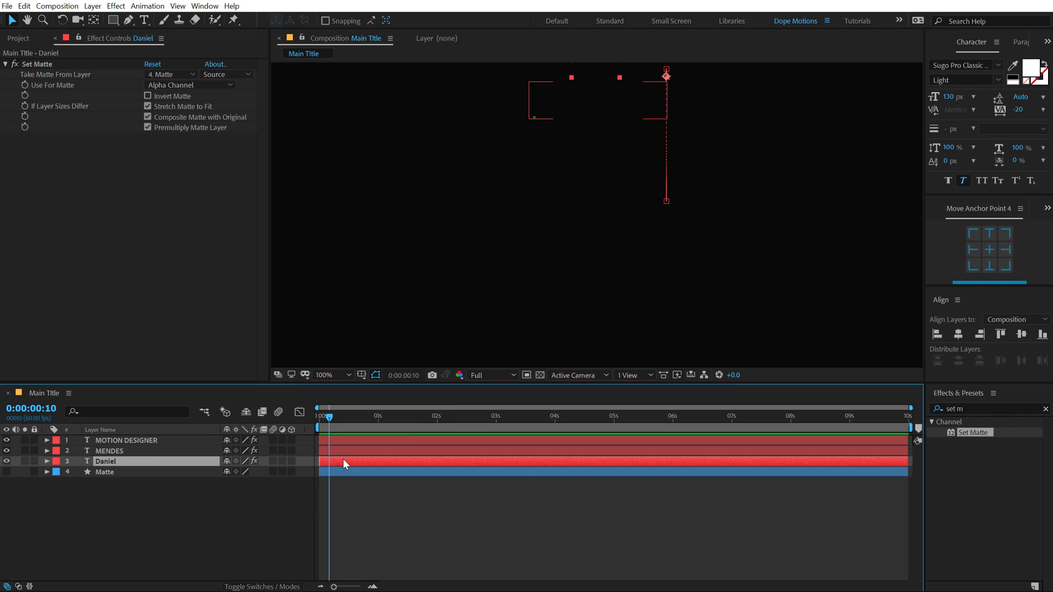
{"action": "left_click_drag", "start_coordinate": [341, 460], "coordinate": [351, 459]}
{"action": "left_click", "coordinate": [336, 417]}
{"action": "left_click_drag", "start_coordinate": [343, 417], "coordinate": [319, 420]}
{"action": "key", "text": "space"}
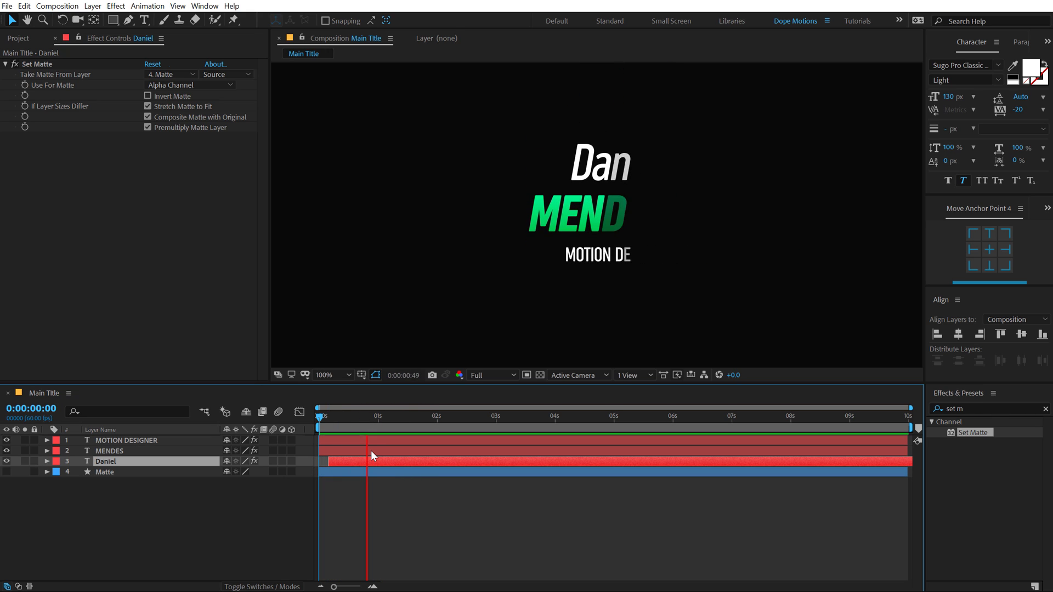
{"action": "key", "text": "space"}
{"action": "key", "text": "space"}
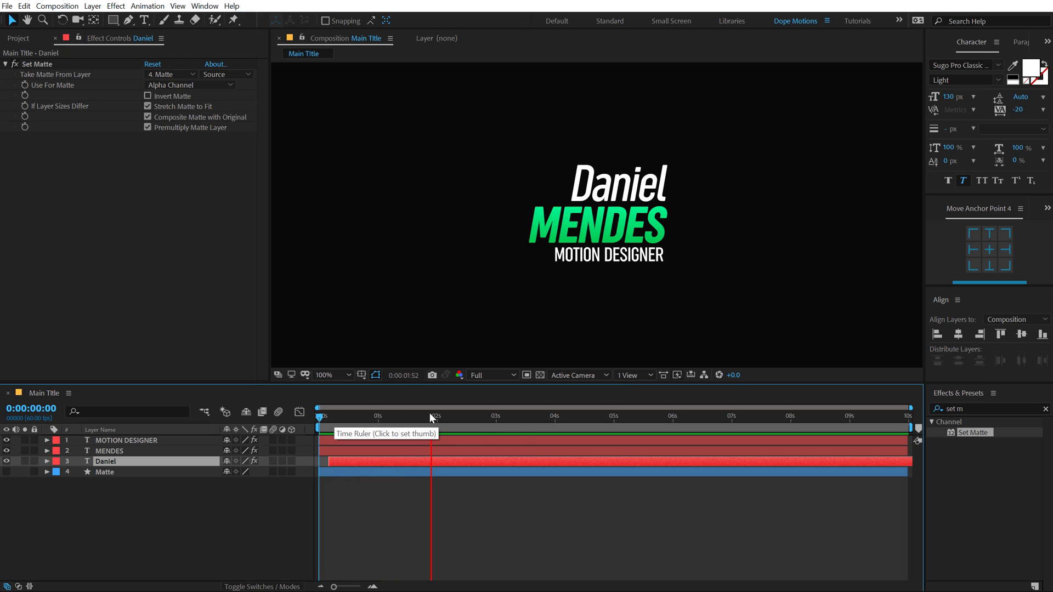
{"action": "key", "text": "space"}
{"action": "key", "text": "space"}
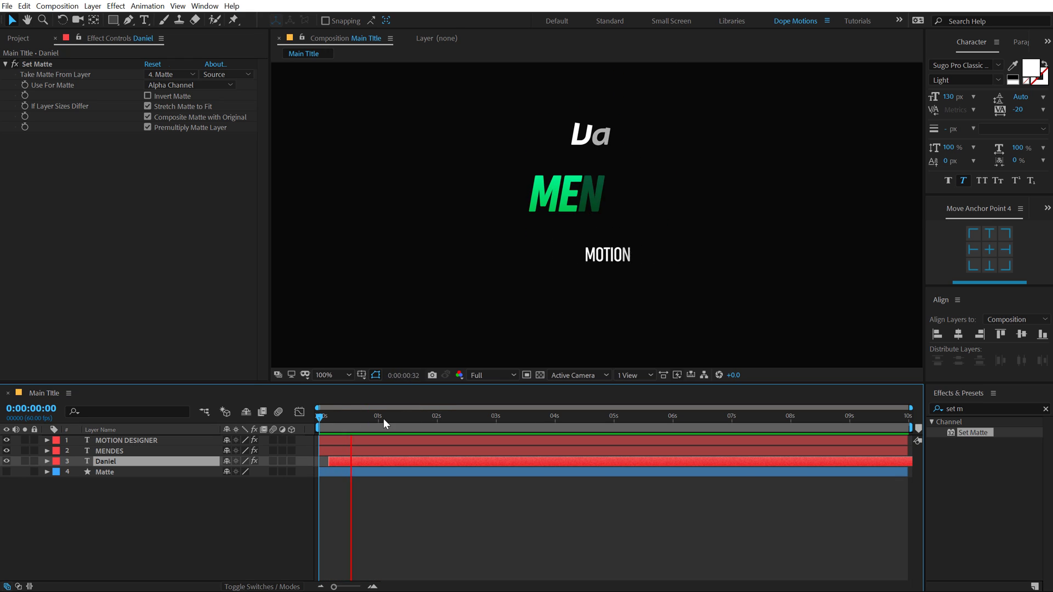
Select the Daniel, MENDES and MOTION DESIGNER text layers and reveal their keyframed properties.
{"action": "left_click", "coordinate": [379, 419]}
{"action": "left_click", "coordinate": [315, 421]}
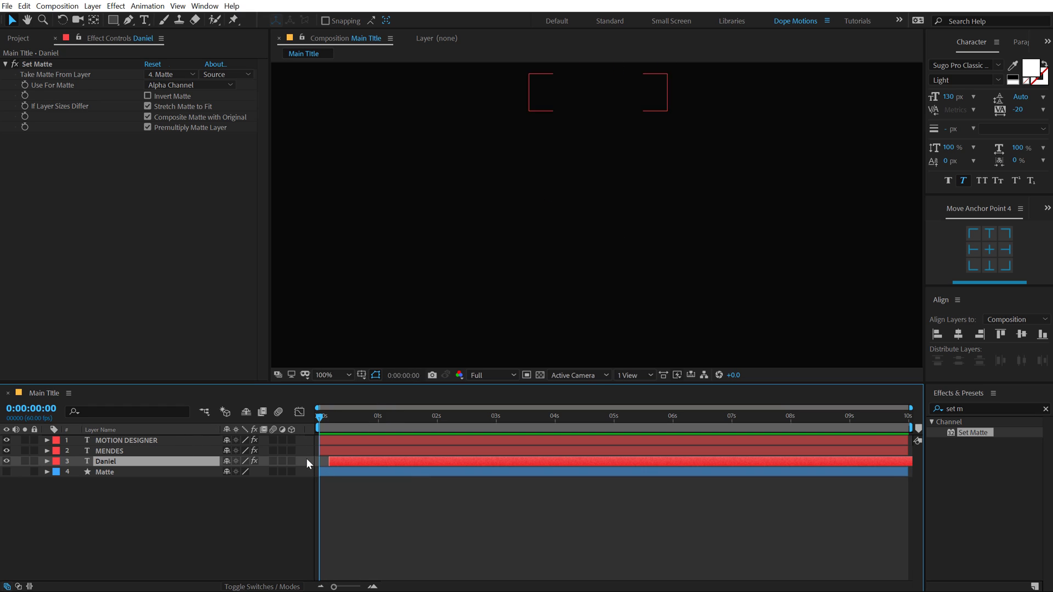
{"action": "left_click", "coordinate": [110, 452], "text": "shift"}
{"action": "left_click", "coordinate": [122, 442], "text": "shift"}
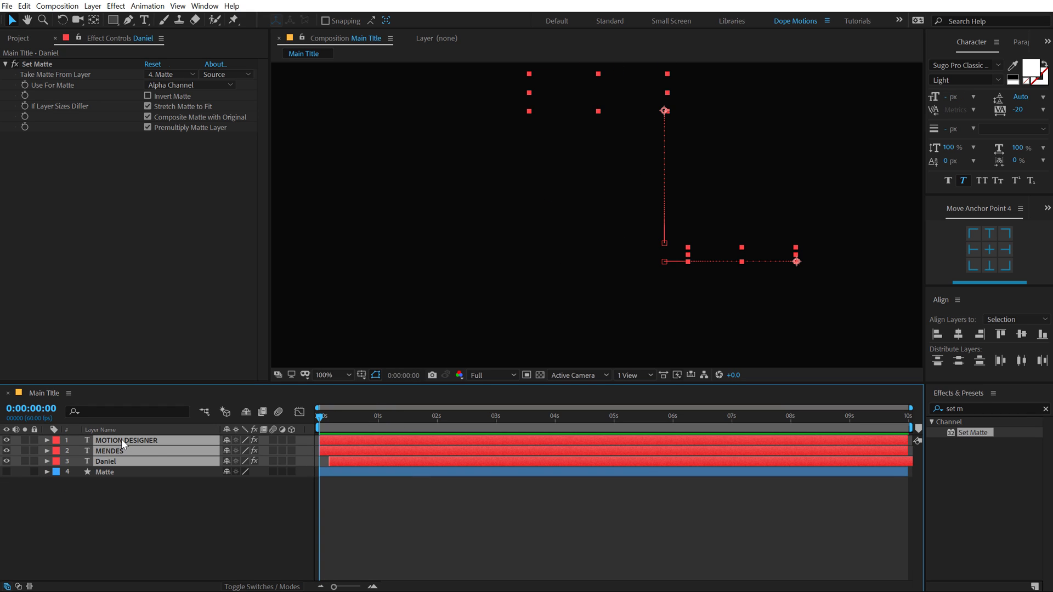
{"action": "key", "text": "u"}
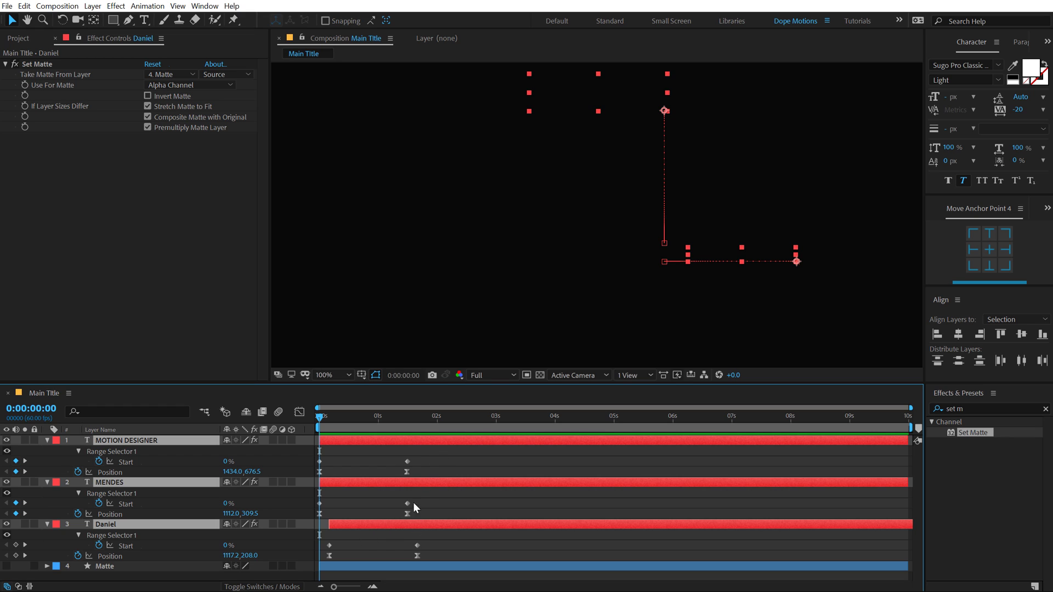
Give all three Range Selector Start keyframes speed curves that spike early, then preview the reveal.
{"action": "left_click_drag", "start_coordinate": [422, 459], "coordinate": [297, 462]}
{"action": "left_click_drag", "start_coordinate": [423, 496], "coordinate": [305, 501]}
{"action": "left_click_drag", "start_coordinate": [438, 541], "coordinate": [306, 545]}
{"action": "left_click", "coordinate": [299, 411]}
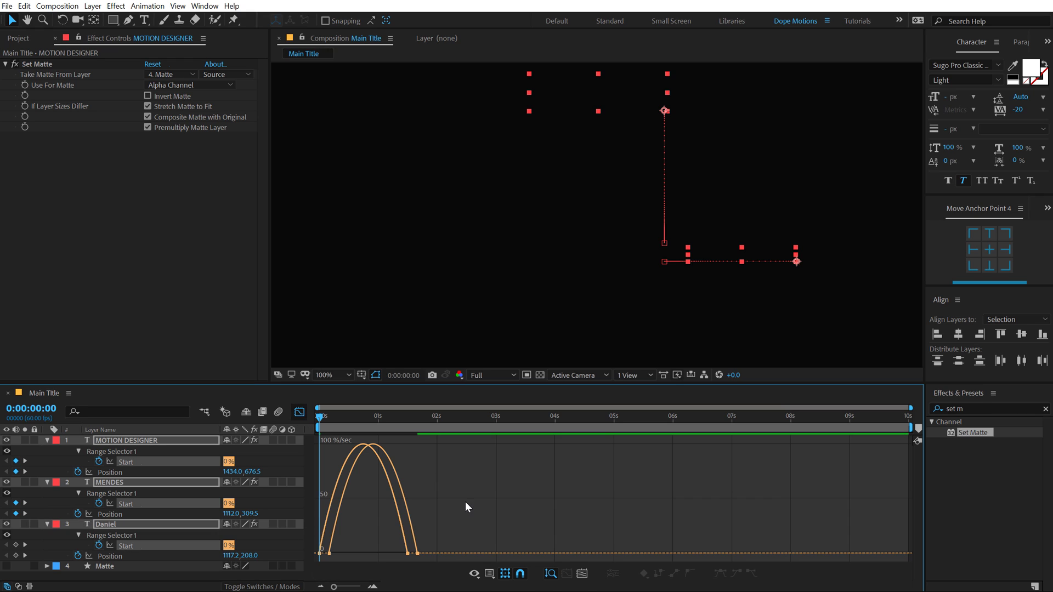
{"action": "left_click_drag", "start_coordinate": [393, 549], "coordinate": [363, 550]}
{"action": "key", "text": "space"}
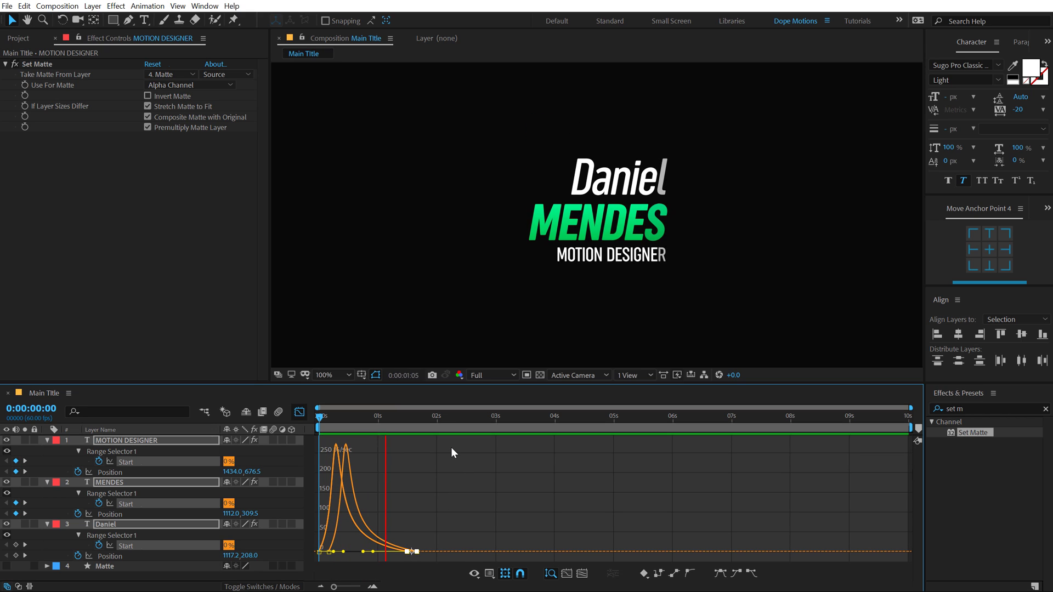
{"action": "key", "text": "space"}
Collapse the layer properties and move to 0:00:03:03 where the title is complete.
{"action": "left_click", "coordinate": [299, 412]}
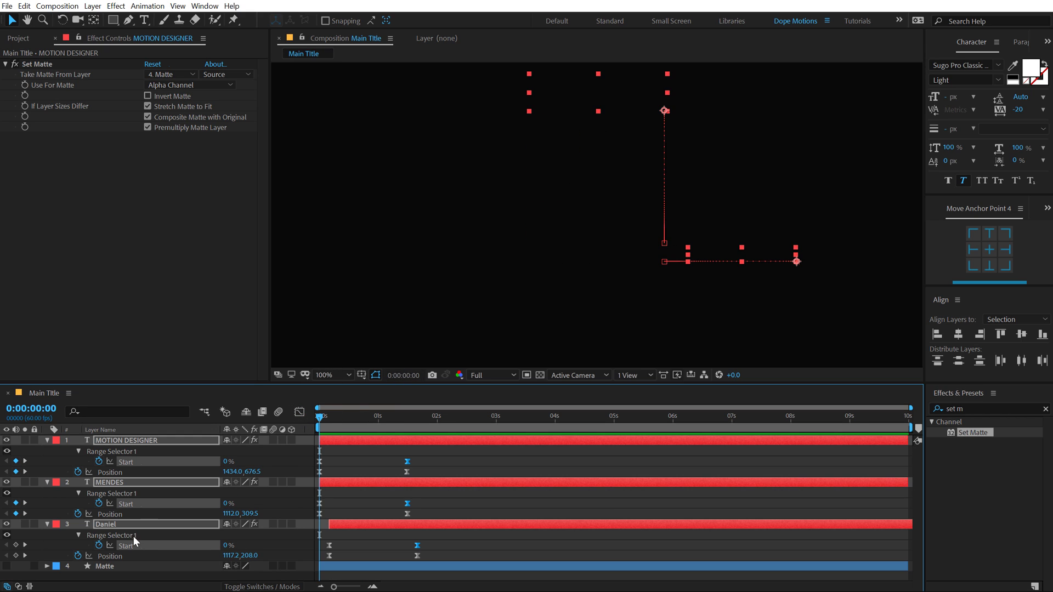
{"action": "key", "text": "ctrl+a"}
{"action": "key", "text": "u"}
{"action": "left_click", "coordinate": [138, 548]}
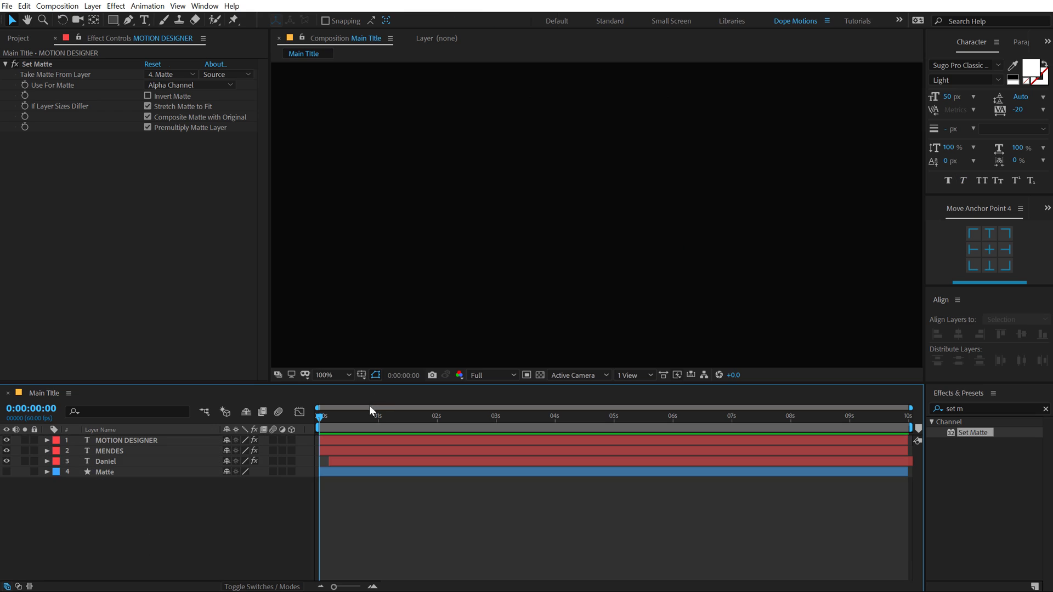
{"action": "left_click_drag", "start_coordinate": [378, 416], "coordinate": [498, 416]}
Duplicate the Matte layer, rename the copy 'Line' and make it visible.
{"action": "left_click", "coordinate": [115, 474]}
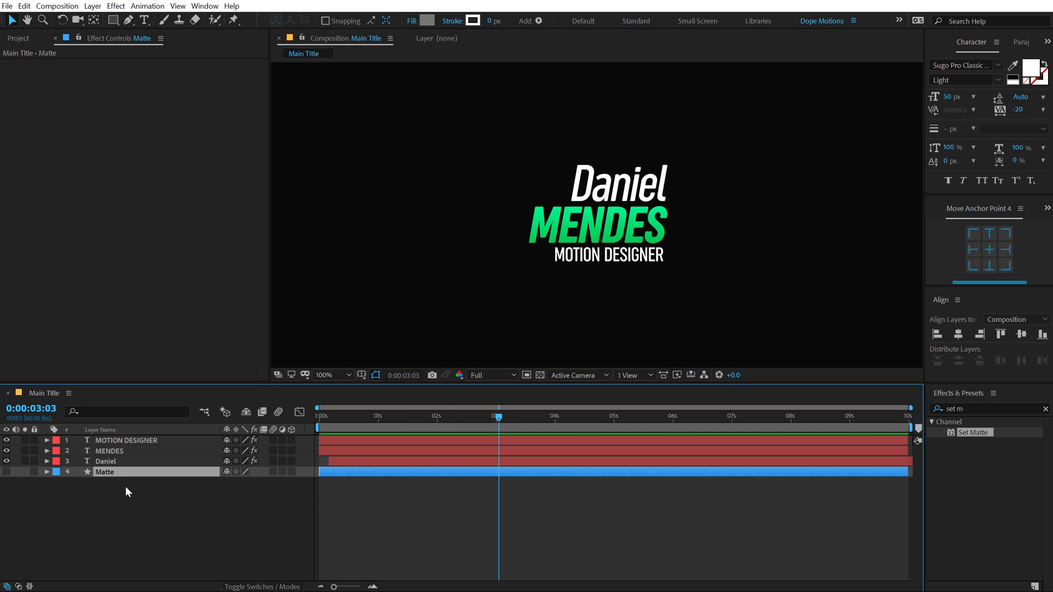
{"action": "key", "text": "ctrl+d"}
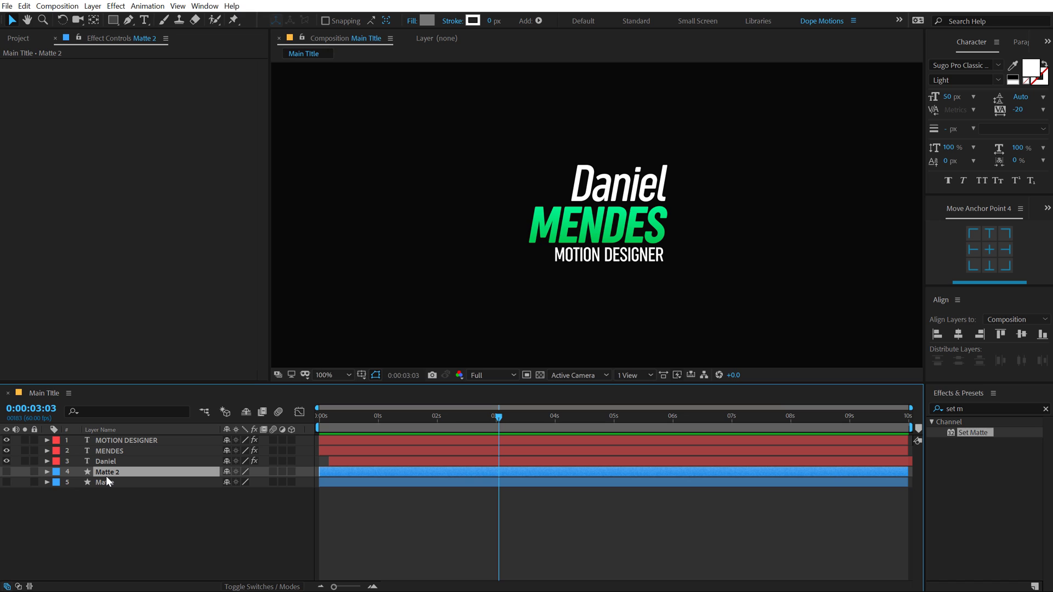
{"action": "key", "text": "Return"}
{"action": "type", "text": "Line"}
{"action": "key", "text": "Return"}
{"action": "left_click", "coordinate": [6, 472]}
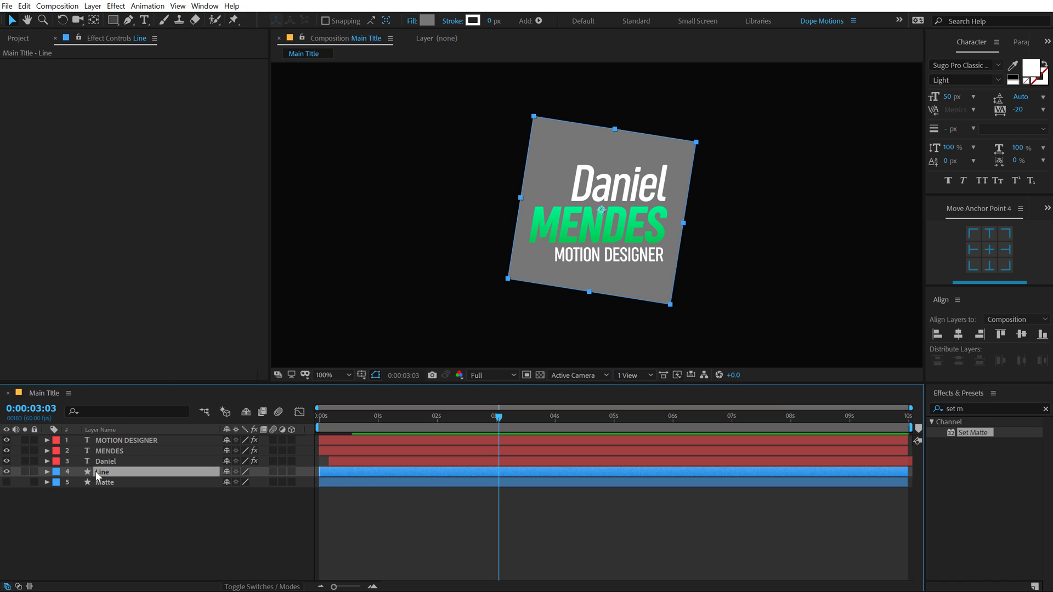
Set the Line square's fill to None and its stroke width to 5 px.
{"action": "left_click", "coordinate": [412, 20]}
{"action": "left_click", "coordinate": [450, 124]}
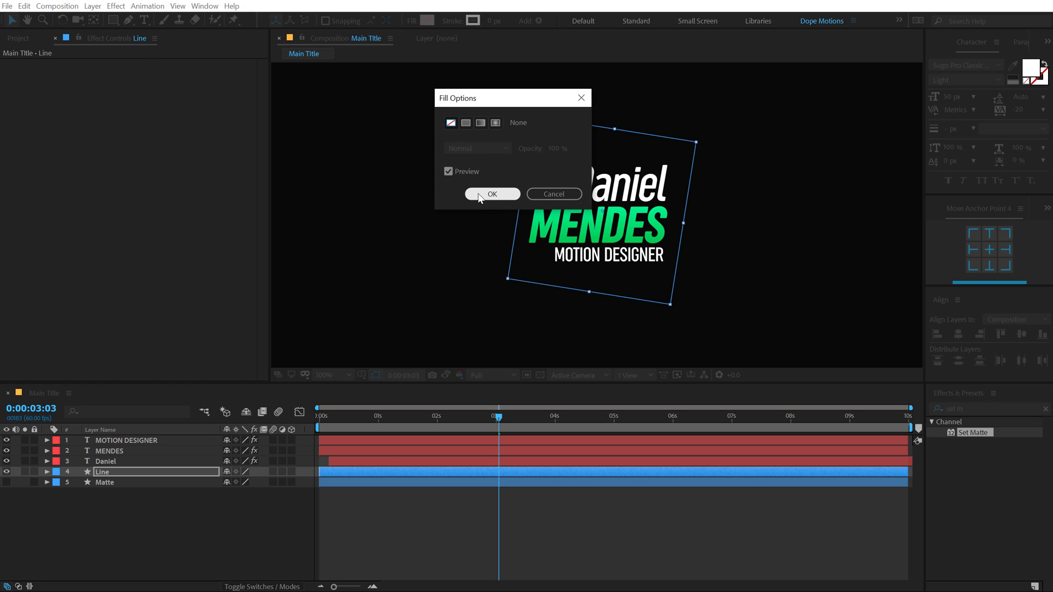
{"action": "left_click", "coordinate": [493, 193]}
{"action": "left_click", "coordinate": [493, 21]}
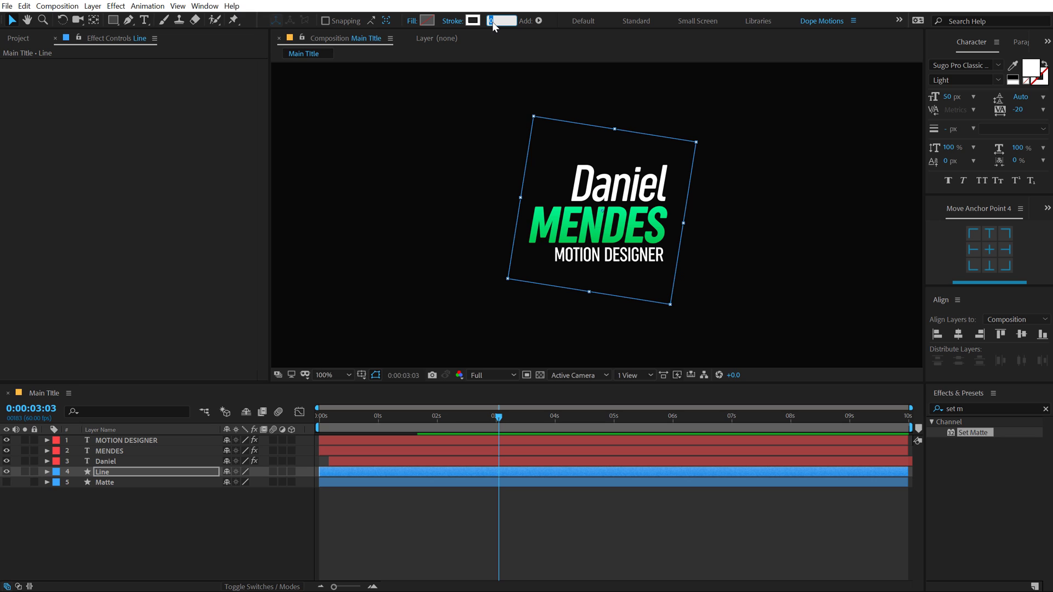
{"action": "type", "text": "5"}
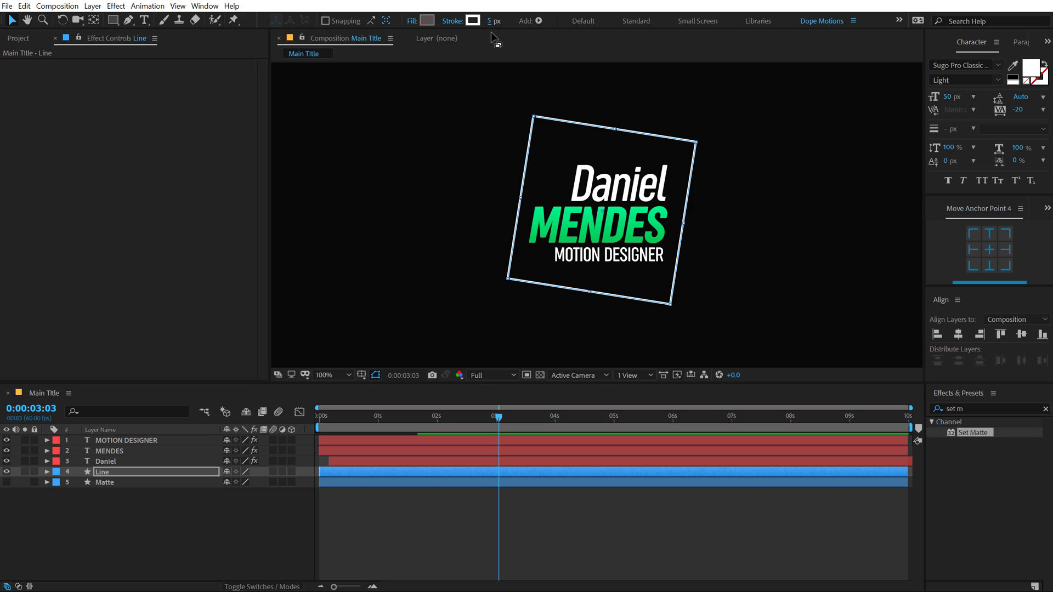
Paste MENDES's Gradient Ramp effect onto the Line shape layer.
{"action": "left_click", "coordinate": [107, 461]}
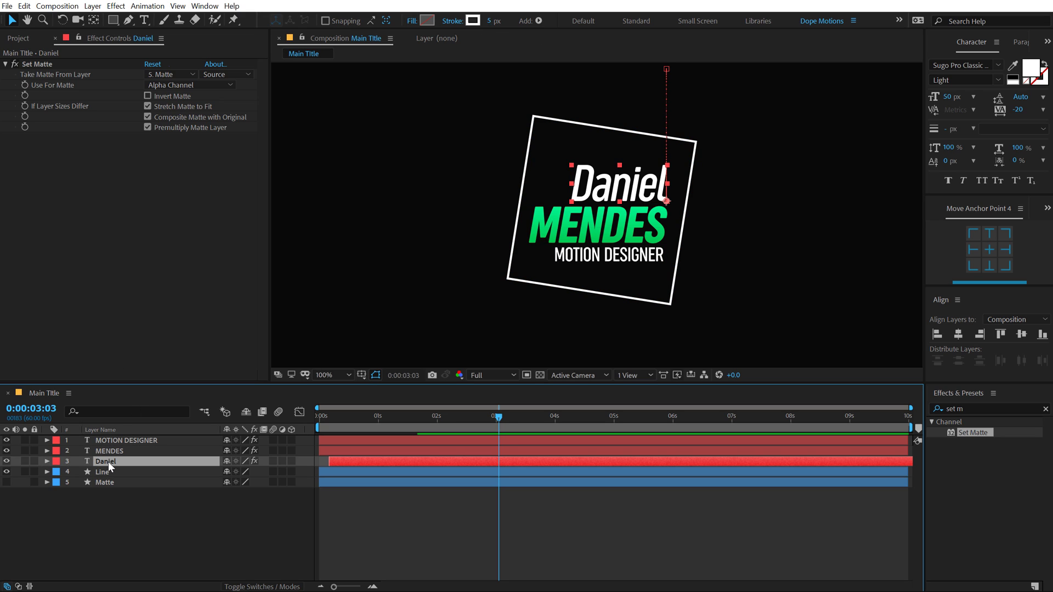
{"action": "left_click", "coordinate": [111, 451]}
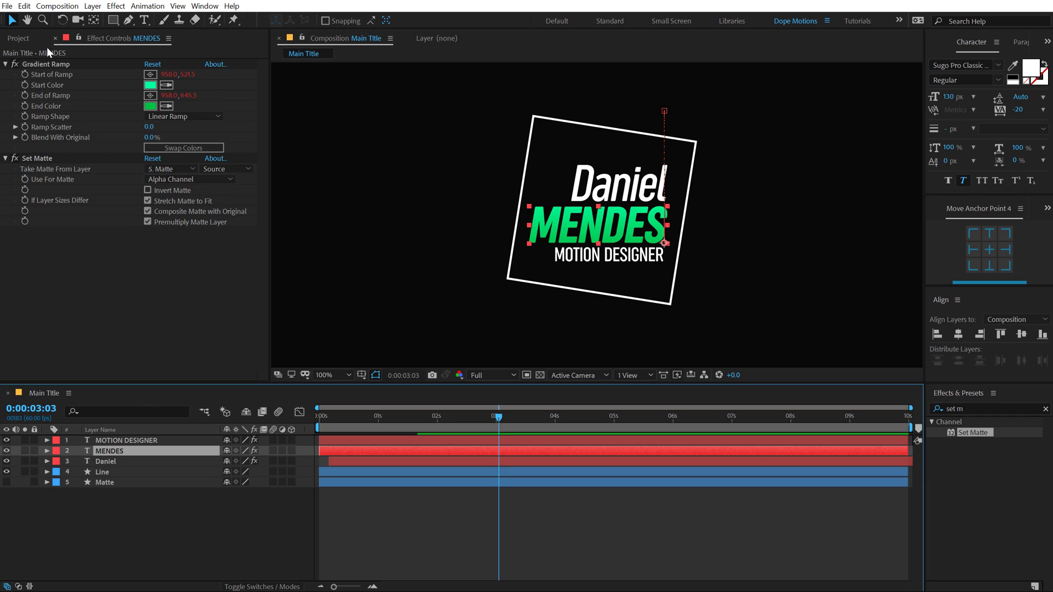
{"action": "left_click", "coordinate": [42, 64]}
{"action": "left_click", "coordinate": [101, 472]}
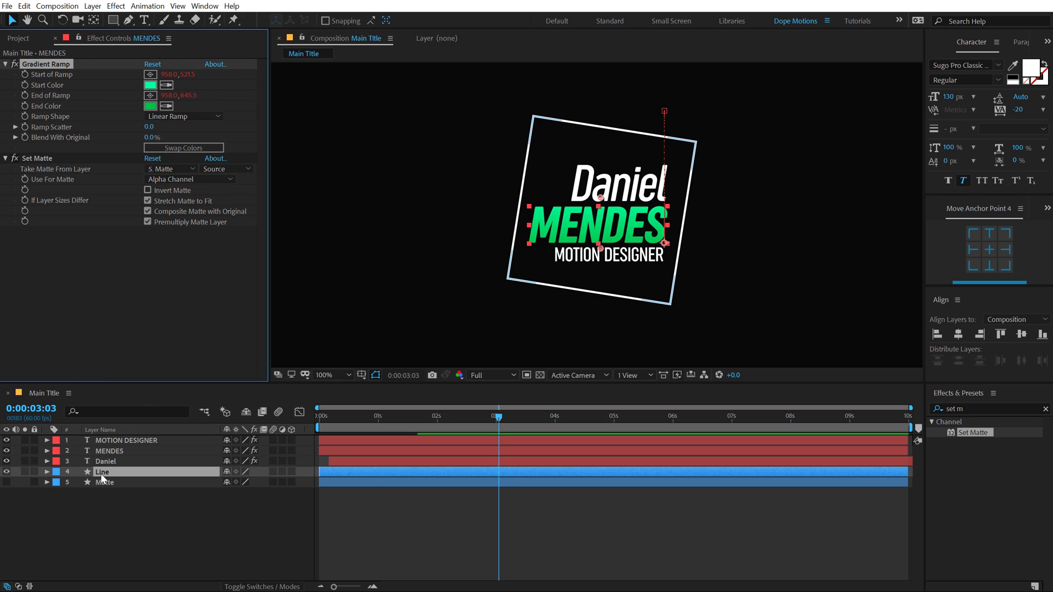
{"action": "key", "text": "ctrl+v"}
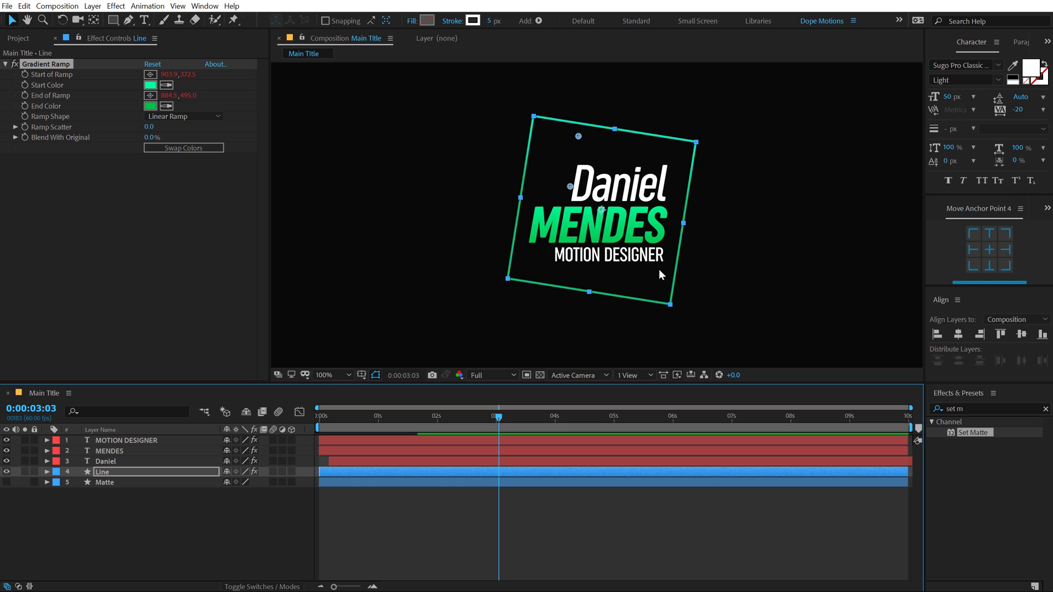
Move the ramp's end point lower and its start point up-left, then preview the title.
{"action": "left_click_drag", "start_coordinate": [570, 189], "coordinate": [671, 318]}
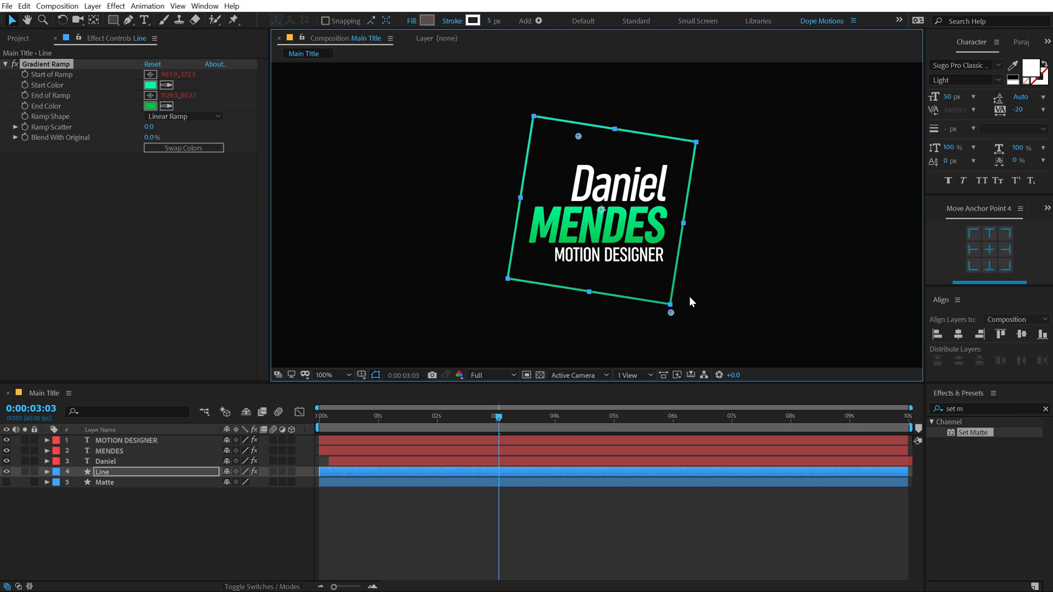
{"action": "left_click_drag", "start_coordinate": [580, 136], "coordinate": [533, 108]}
{"action": "left_click", "coordinate": [346, 497]}
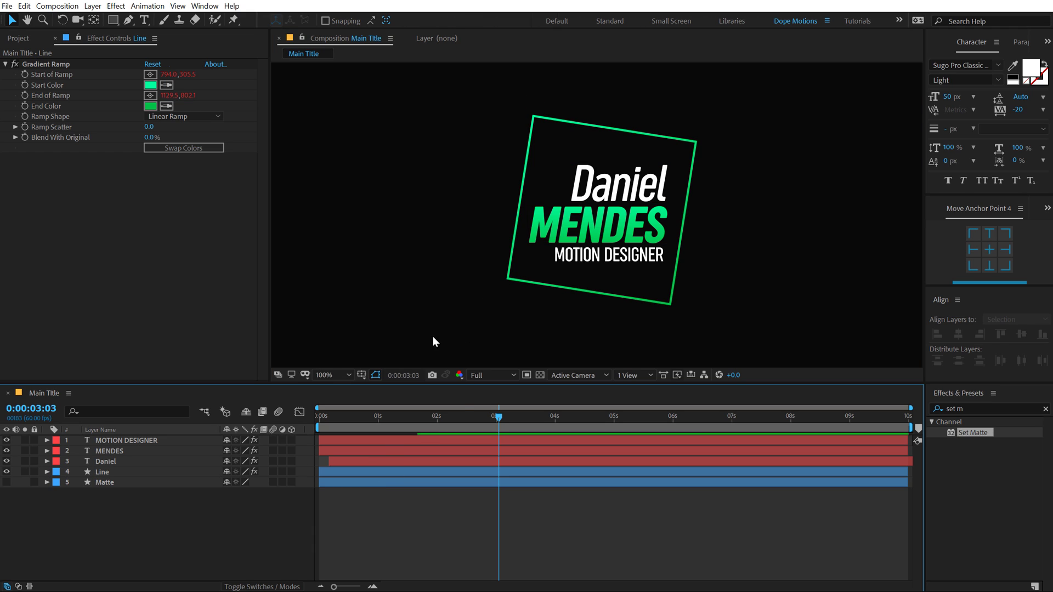
{"action": "left_click", "coordinate": [329, 415]}
{"action": "left_click_drag", "start_coordinate": [333, 417], "coordinate": [462, 443]}
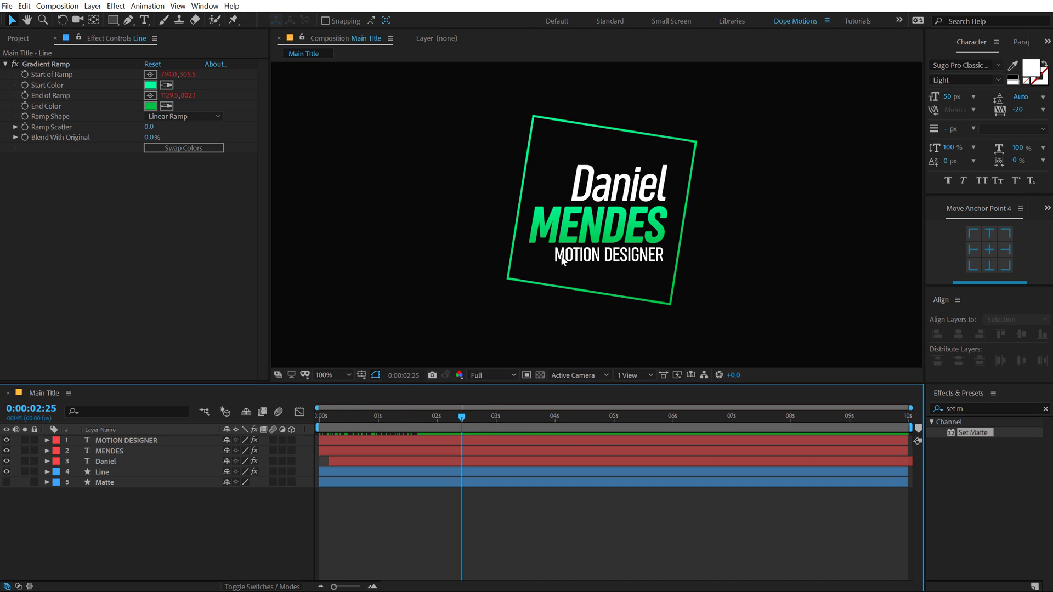
Add Trim Paths to the Line layer's square outline.
{"action": "left_click", "coordinate": [102, 472]}
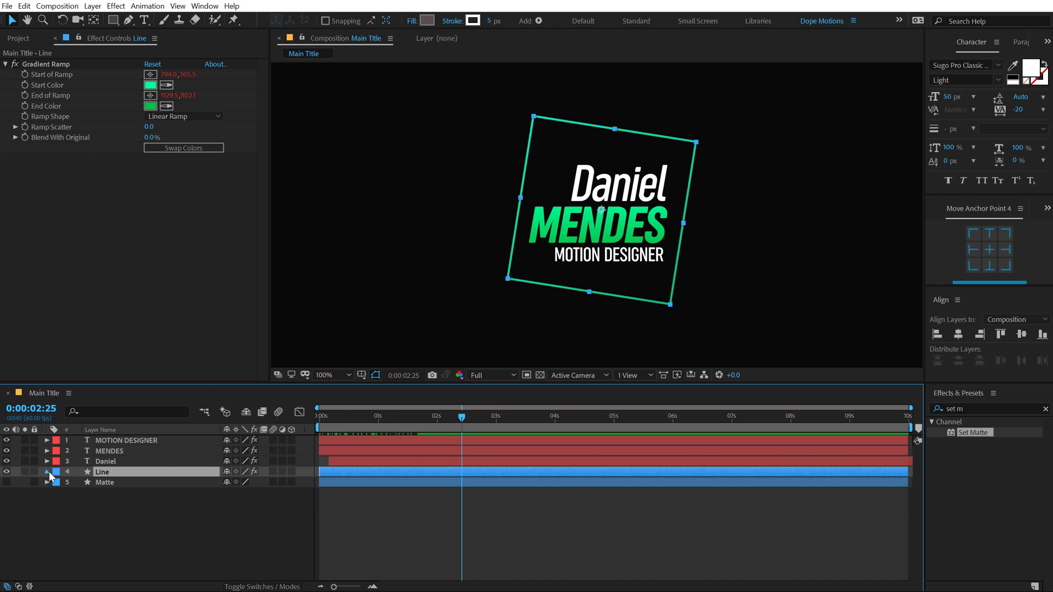
{"action": "left_click", "coordinate": [47, 472]}
{"action": "left_click", "coordinate": [297, 483]}
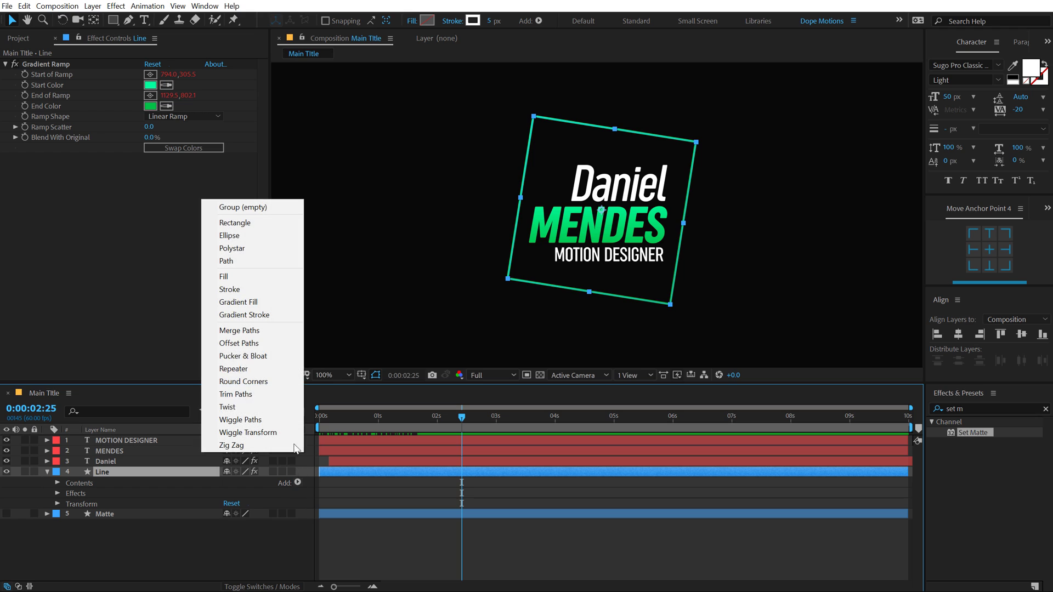
{"action": "left_click", "coordinate": [252, 393]}
{"action": "left_click", "coordinate": [68, 504]}
Set the Trim End to 0% at the start of the timeline and keyframe it.
{"action": "left_click_drag", "start_coordinate": [377, 419], "coordinate": [239, 417]}
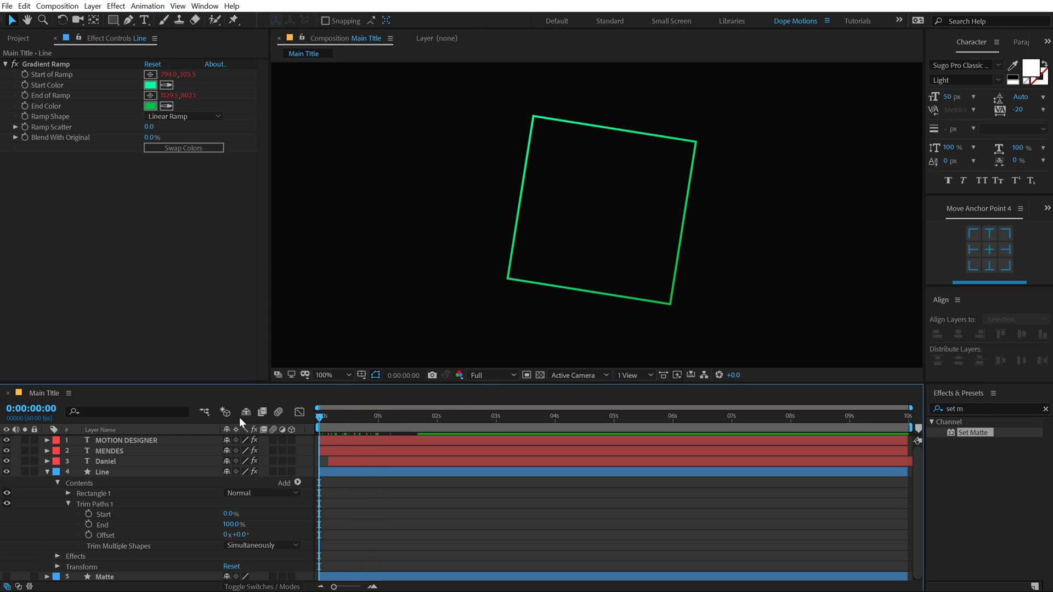
{"action": "left_click_drag", "start_coordinate": [242, 526], "coordinate": [113, 531]}
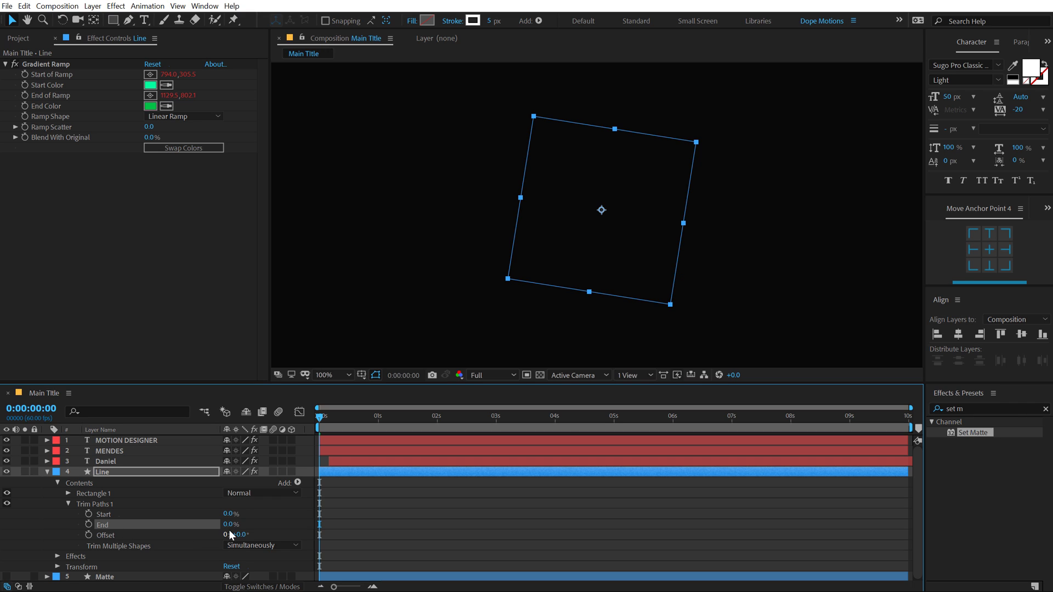
{"action": "mouse_move", "coordinate": [229, 527]}
{"action": "left_mouse_down"}
{"action": "mouse_move", "coordinate": [233, 537]}
{"action": "mouse_move", "coordinate": [176, 533]}
{"action": "mouse_move", "coordinate": [141, 546]}
{"action": "left_mouse_up"}
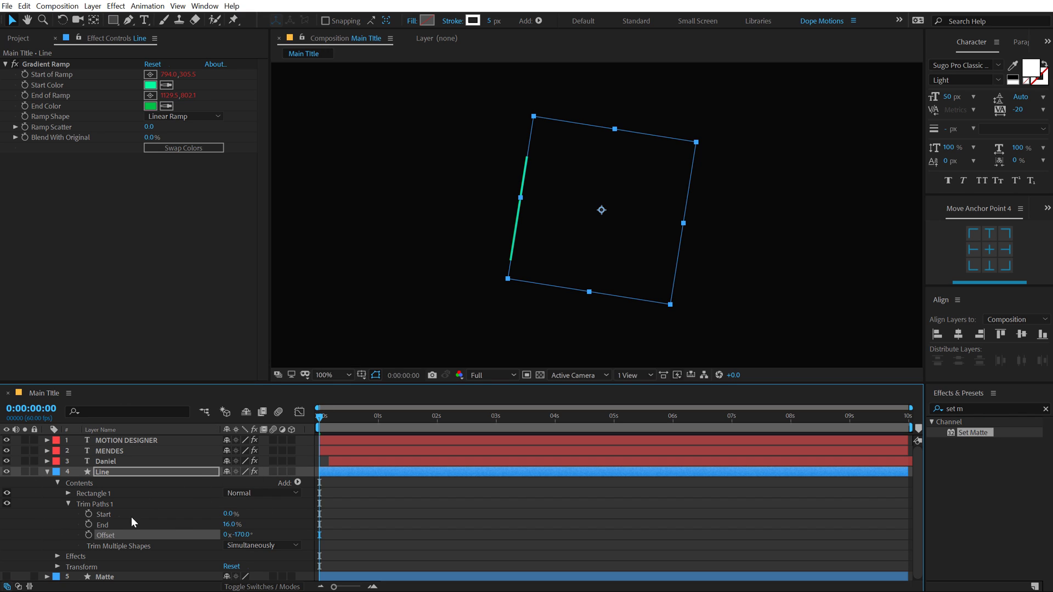
{"action": "mouse_move", "coordinate": [225, 526]}
{"action": "left_mouse_down"}
{"action": "mouse_move", "coordinate": [285, 525]}
{"action": "mouse_move", "coordinate": [118, 545]}
{"action": "left_mouse_up"}
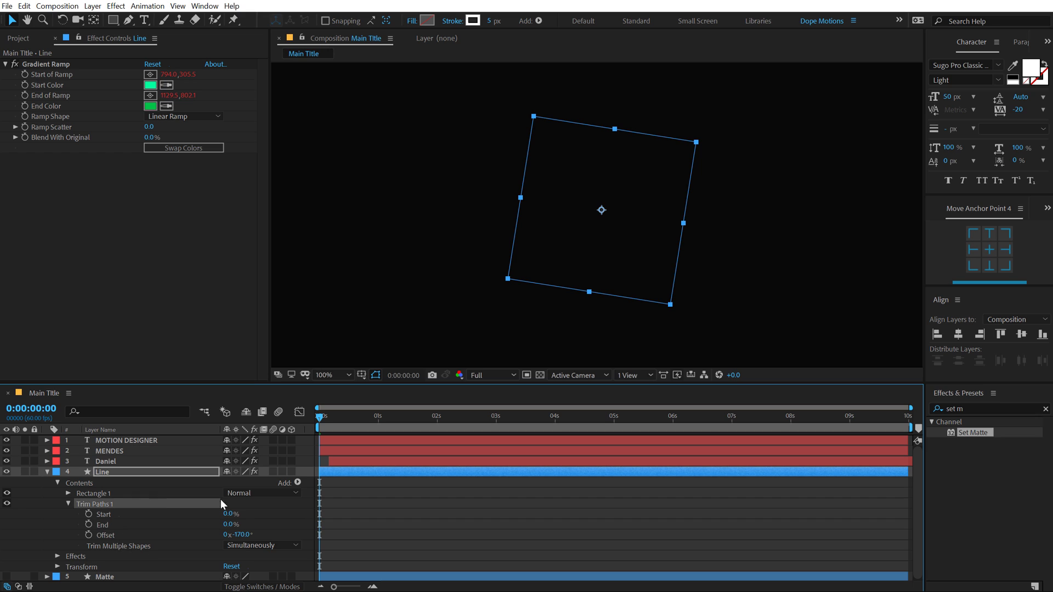
{"action": "left_click", "coordinate": [337, 495]}
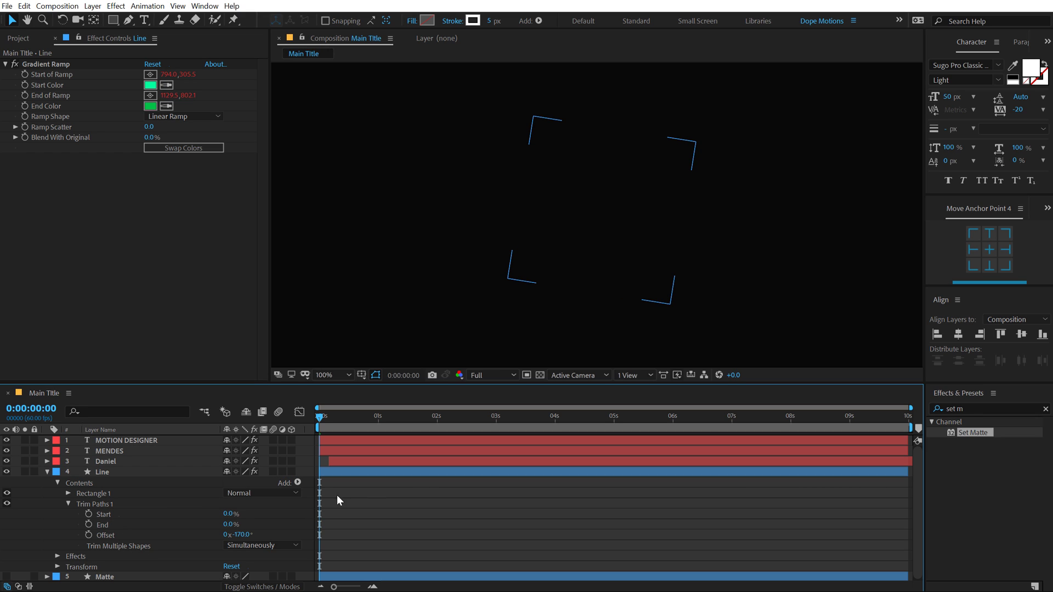
{"action": "left_click", "coordinate": [89, 524]}
Keyframe Trim End to 100% at about 1:30 and Trim Start at 0% at 0:30.
{"action": "left_click", "coordinate": [377, 416]}
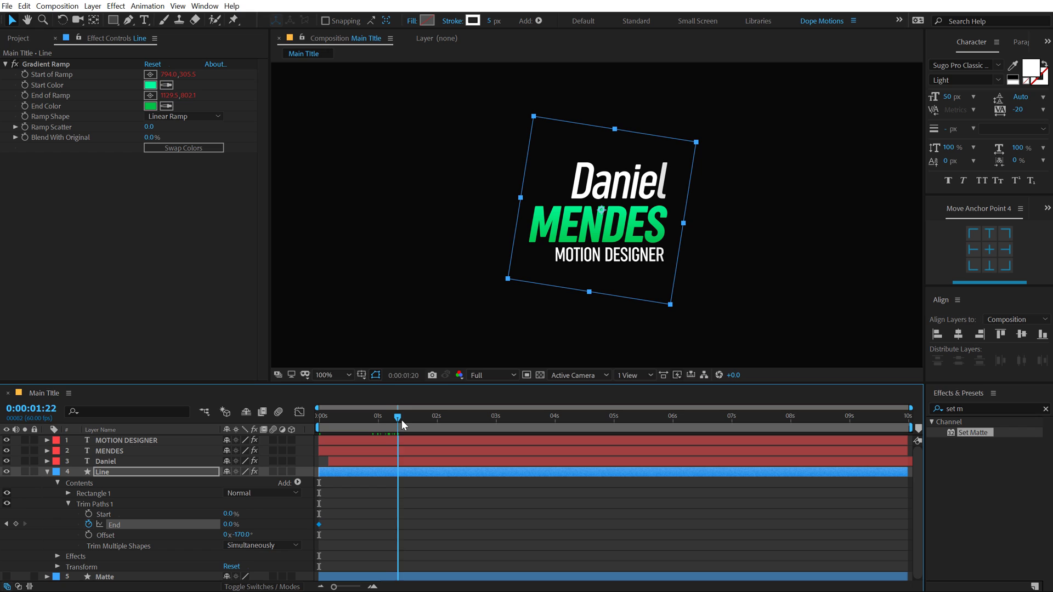
{"action": "mouse_move", "coordinate": [402, 419]}
{"action": "left_mouse_down"}
{"action": "mouse_move", "coordinate": [372, 423]}
{"action": "mouse_move", "coordinate": [405, 424]}
{"action": "left_mouse_up"}
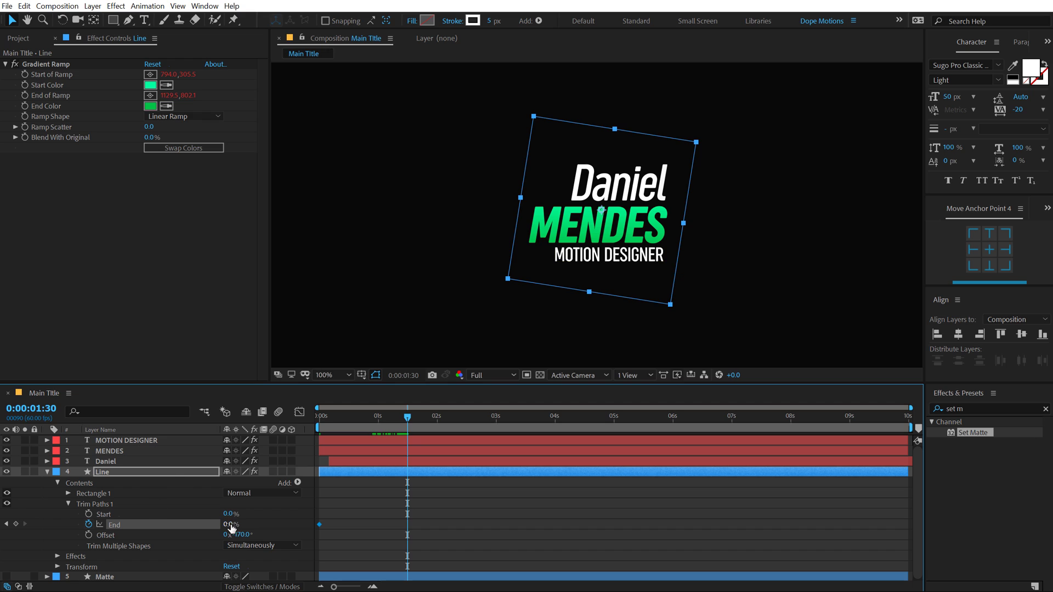
{"action": "left_click_drag", "start_coordinate": [231, 528], "coordinate": [286, 528]}
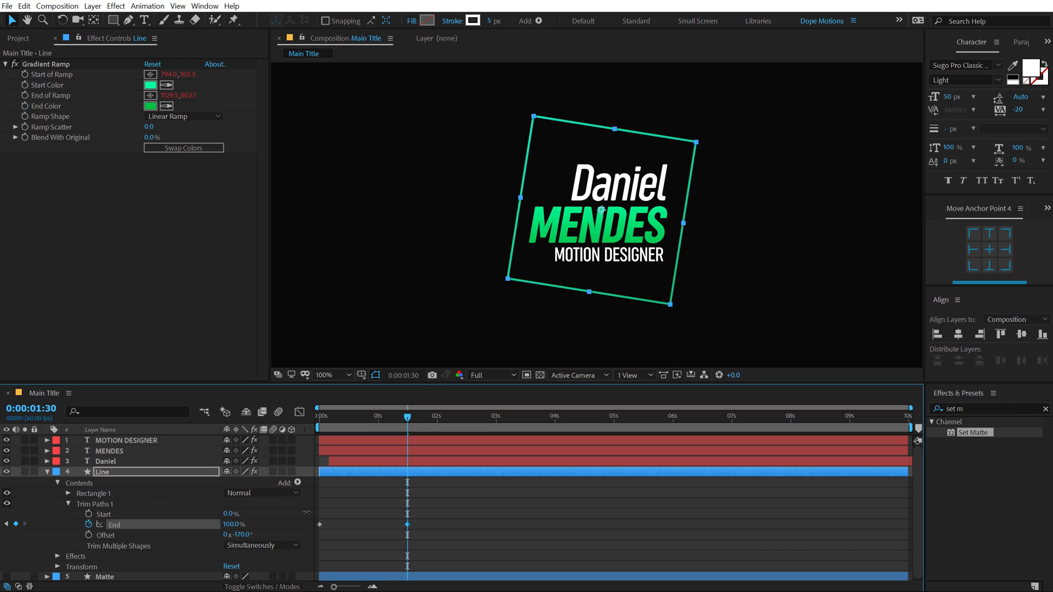
{"action": "left_click", "coordinate": [350, 417]}
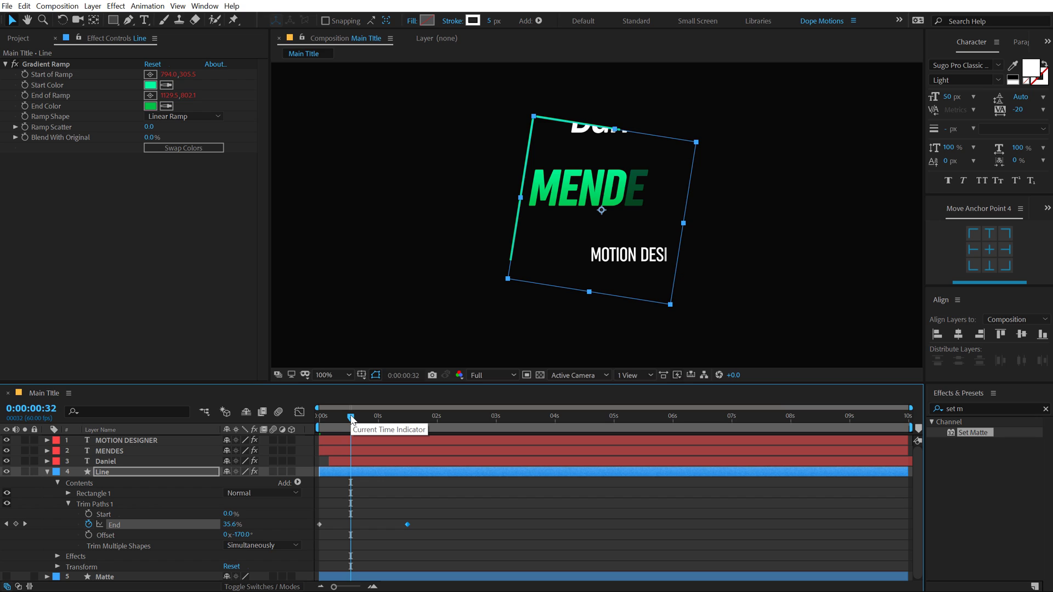
{"action": "left_click_drag", "start_coordinate": [351, 420], "coordinate": [349, 415]}
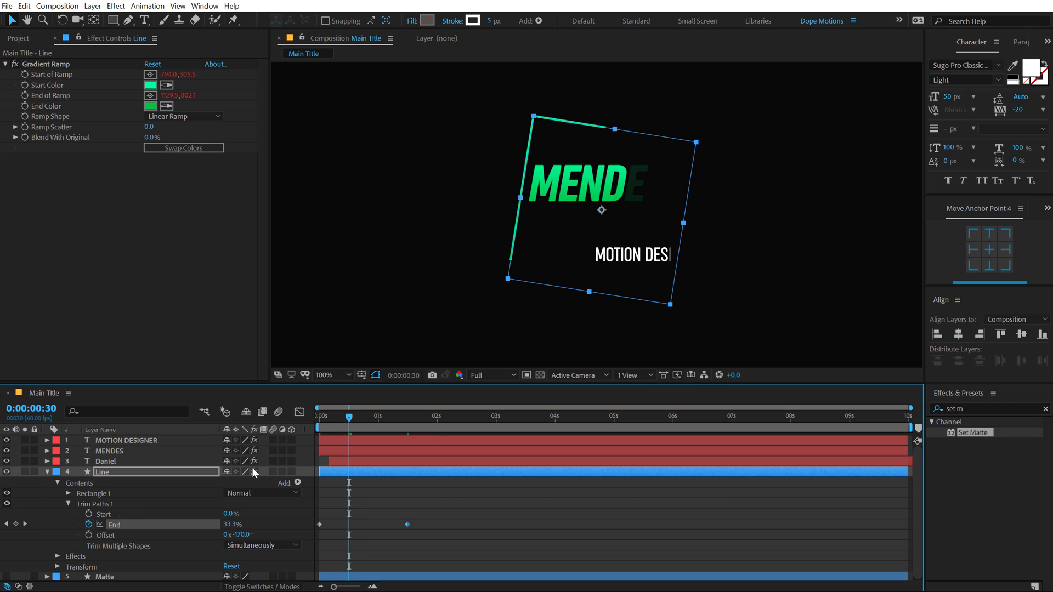
{"action": "left_click", "coordinate": [89, 514]}
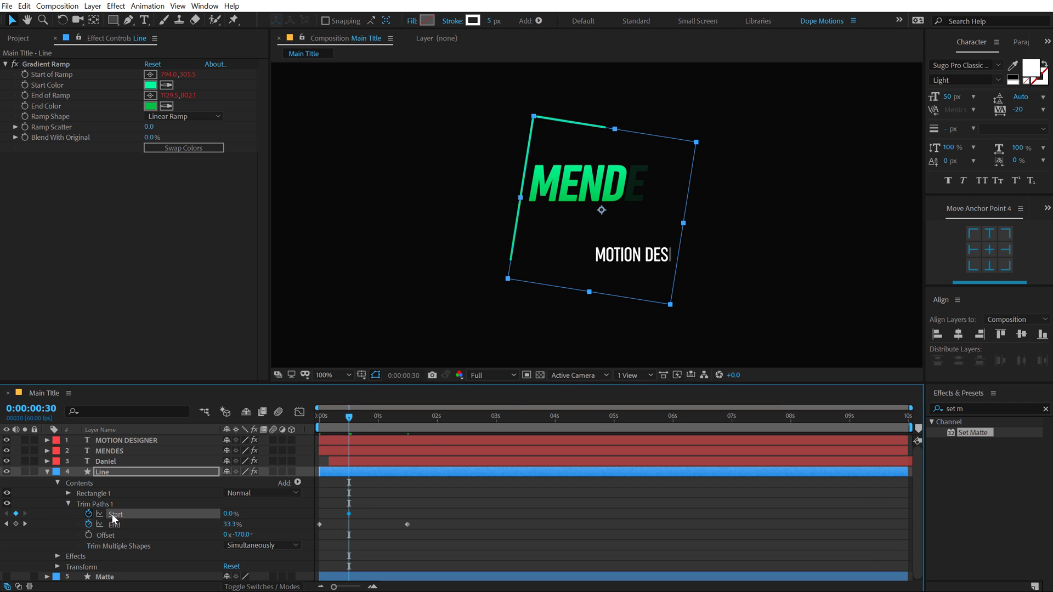
Set Trim Start to 100% at 2:30 and preview the outline drawing on and off.
{"action": "left_click_drag", "start_coordinate": [440, 417], "coordinate": [471, 419]}
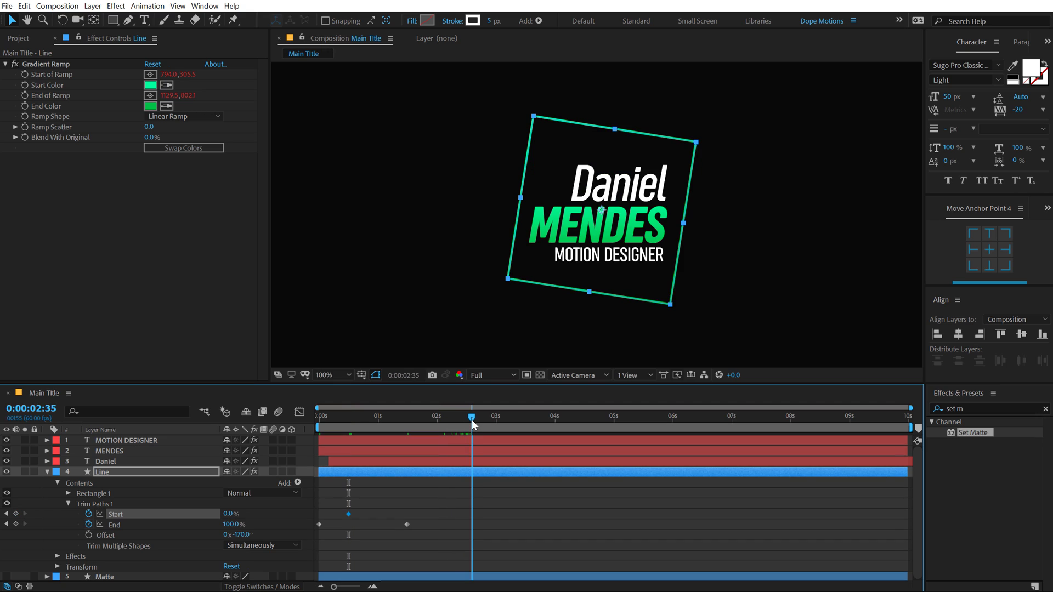
{"action": "key", "text": "Page_Up"}
{"action": "key", "text": "Page_Up"}
{"action": "key", "text": "Page_Up"}
{"action": "key", "text": "Page_Up"}
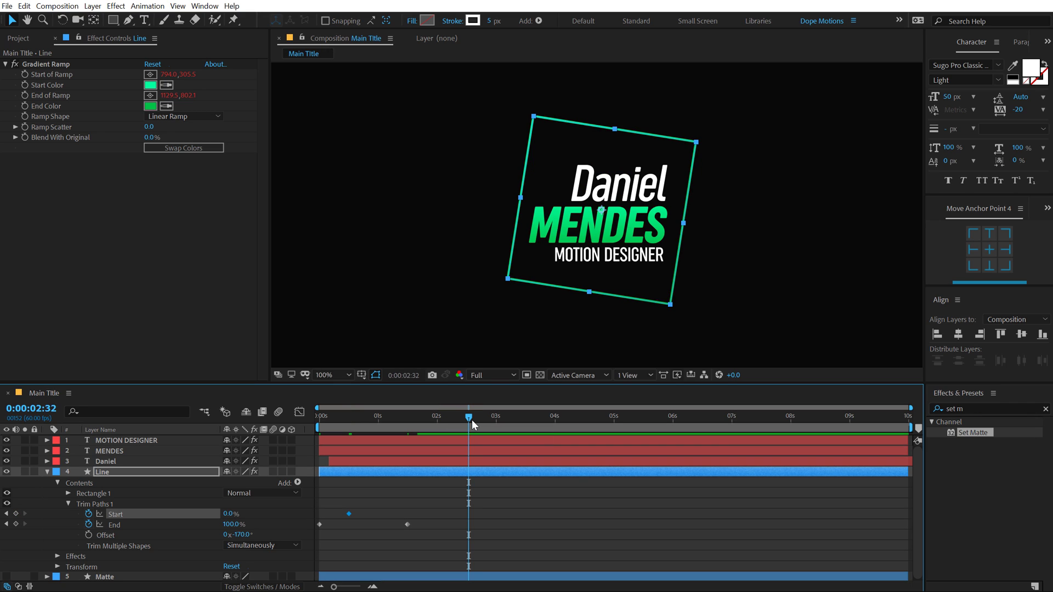
{"action": "left_click_drag", "start_coordinate": [233, 518], "coordinate": [296, 518]}
{"action": "left_click_drag", "start_coordinate": [326, 414], "coordinate": [426, 430]}
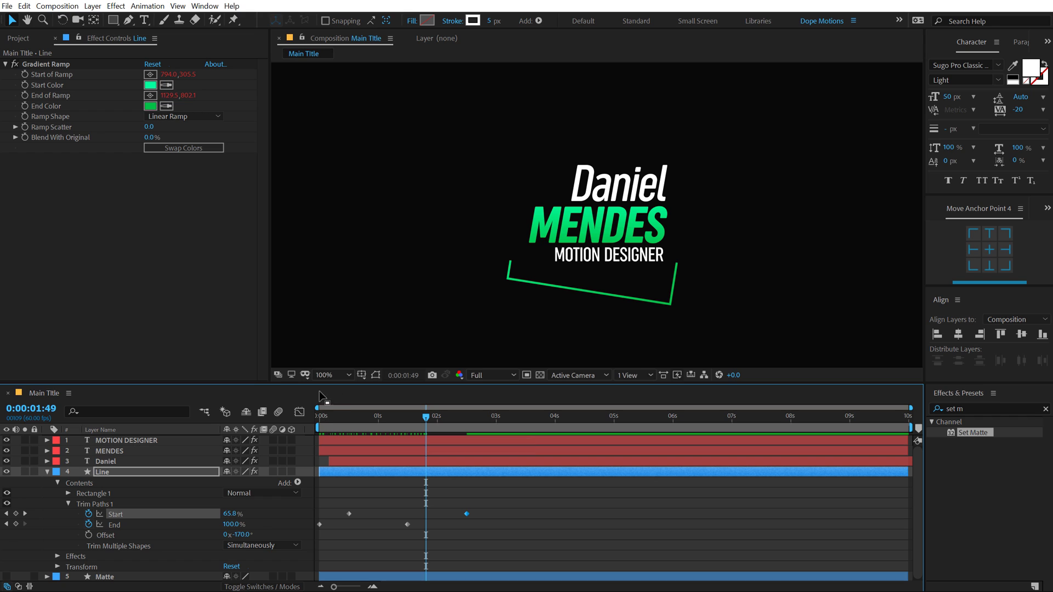
{"action": "left_click_drag", "start_coordinate": [322, 417], "coordinate": [294, 426]}
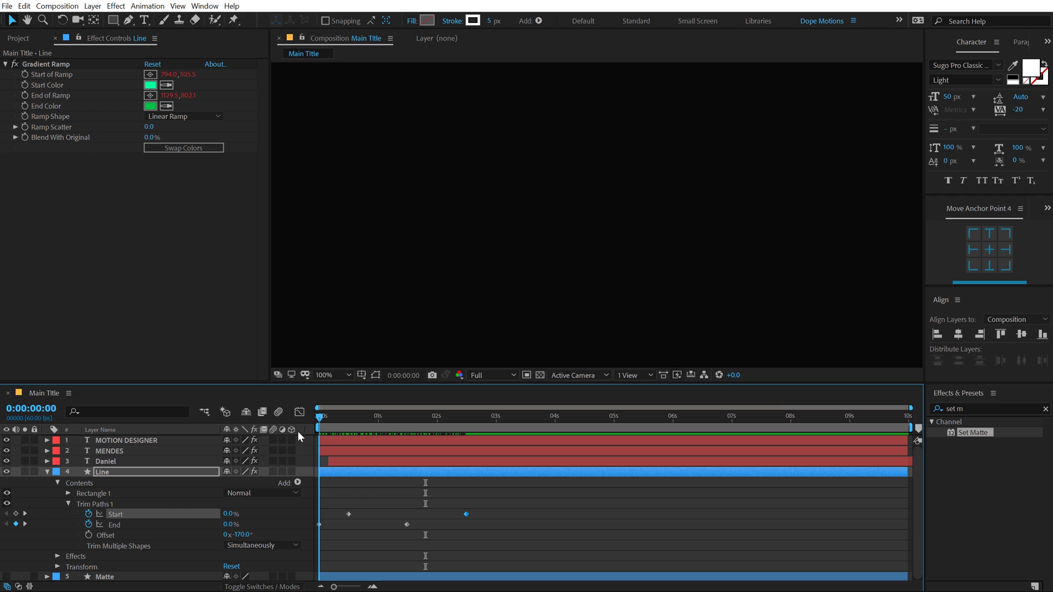
Keyframe the Trim Offset at 0s and change it at 2:30 to spin the outline.
{"action": "key", "text": "space"}
{"action": "key", "text": "space"}
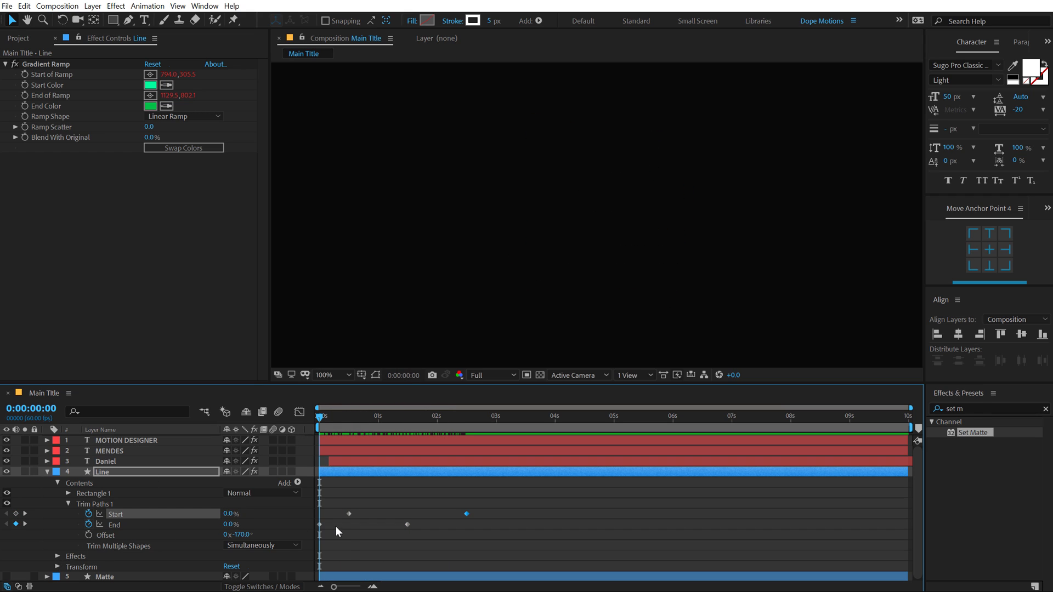
{"action": "left_click", "coordinate": [351, 545]}
{"action": "left_click", "coordinate": [88, 535]}
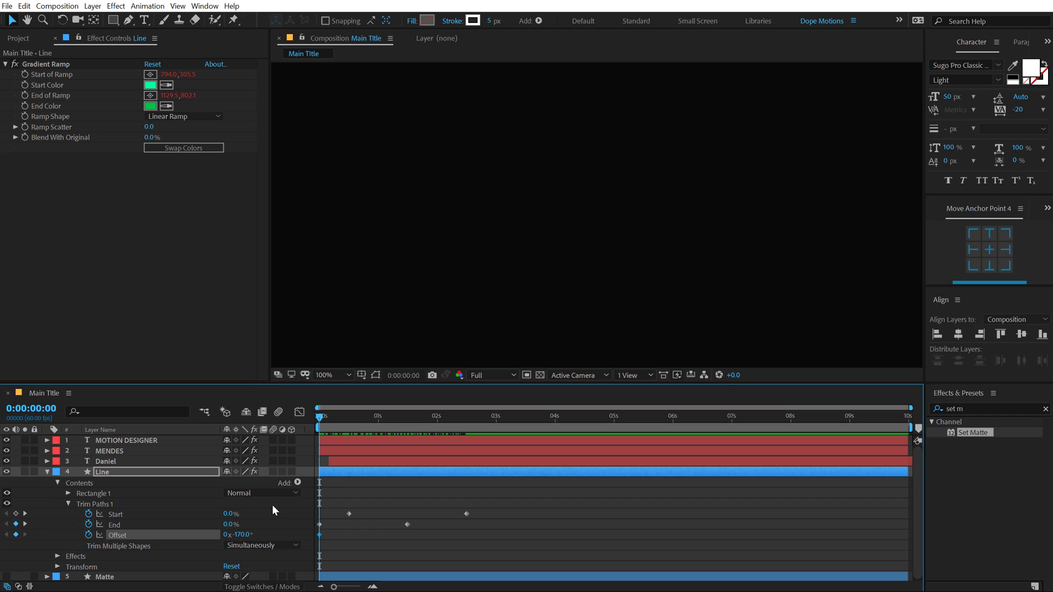
{"action": "left_click_drag", "start_coordinate": [449, 419], "coordinate": [465, 423]}
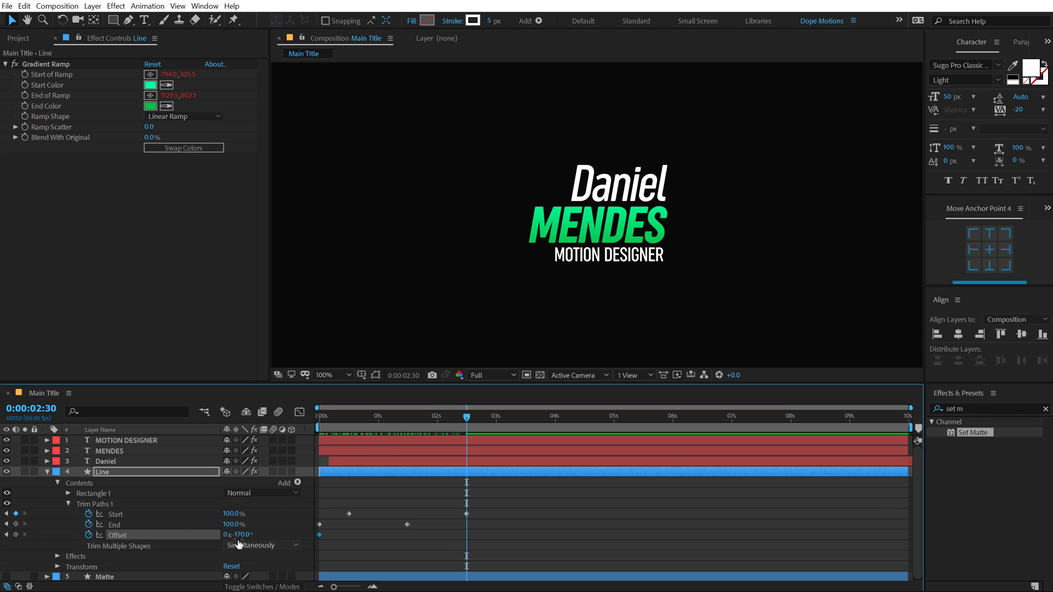
{"action": "left_click_drag", "start_coordinate": [241, 535], "coordinate": [244, 535]}
{"action": "key", "text": "space"}
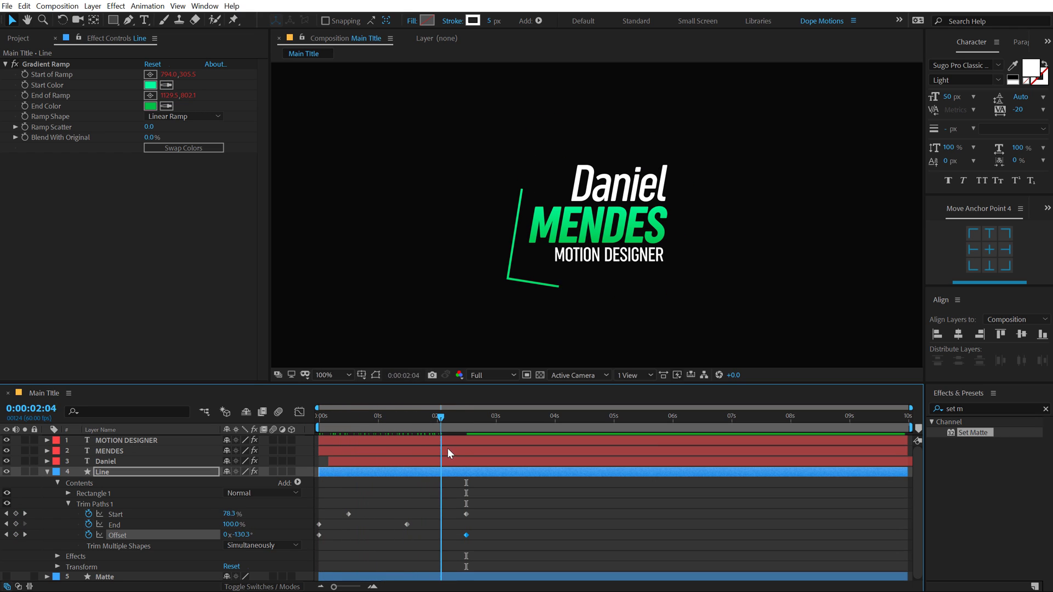
{"action": "key", "text": "space"}
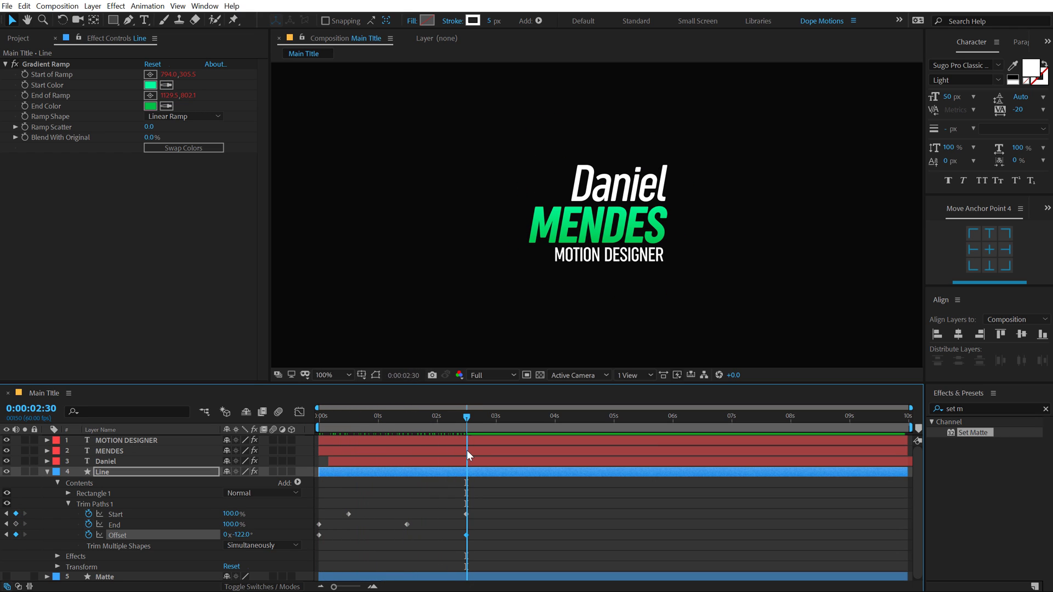
Try a 0° Trim Offset and preview the line animation.
{"action": "left_click_drag", "start_coordinate": [241, 534], "coordinate": [243, 538]}
{"action": "left_click", "coordinate": [243, 536]}
{"action": "type", "text": "0"}
{"action": "key", "text": "Return"}
{"action": "left_click_drag", "start_coordinate": [357, 413], "coordinate": [245, 427]}
{"action": "key", "text": "space"}
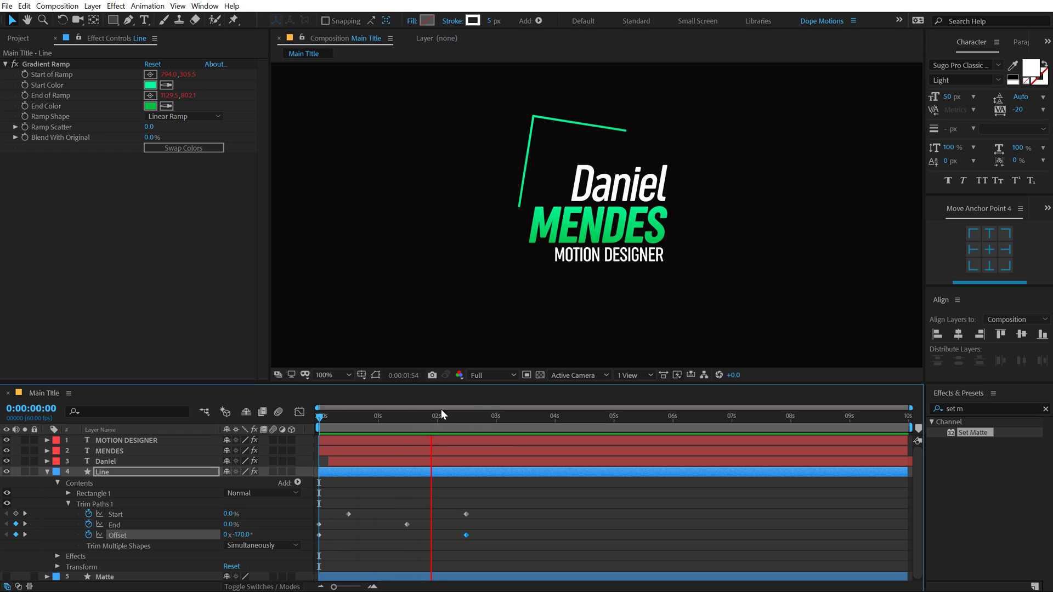
{"action": "left_click_drag", "start_coordinate": [453, 412], "coordinate": [466, 412]}
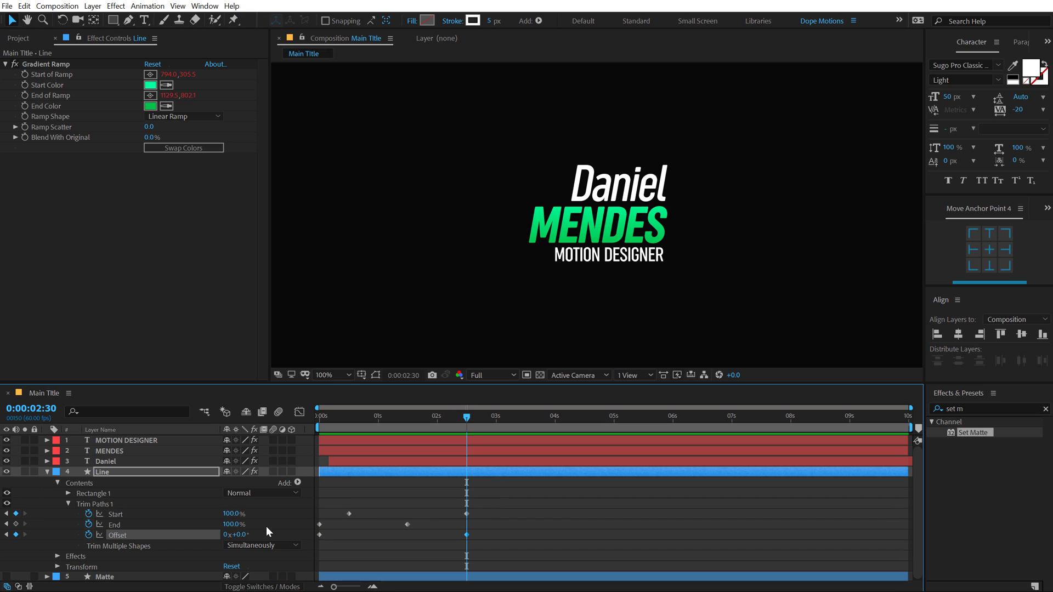
Set the 2:30 Trim Offset to -70°, then settle on -190°.
{"action": "left_click", "coordinate": [244, 534]}
{"action": "type", "text": "-70"}
{"action": "key", "text": "Return"}
{"action": "left_click_drag", "start_coordinate": [407, 423], "coordinate": [466, 429]}
{"action": "left_click", "coordinate": [242, 534]}
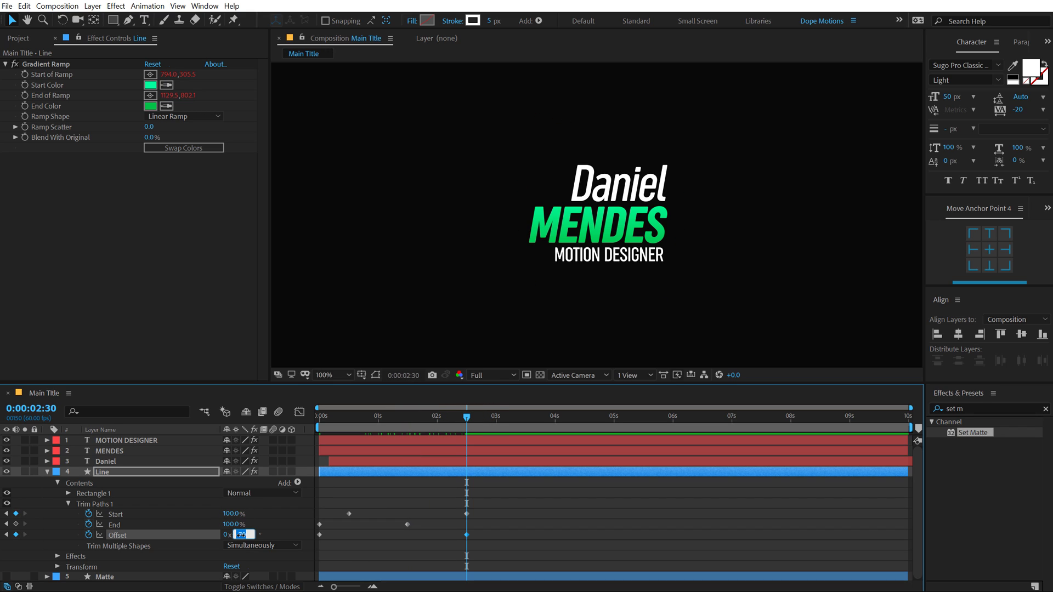
{"action": "key", "text": "BackSpace"}
{"action": "type", "text": "-190"}
{"action": "key", "text": "Return"}
Apply Easy Ease to the Start, End and Offset keyframes and preview from the start.
{"action": "left_click_drag", "start_coordinate": [514, 498], "coordinate": [279, 526]}
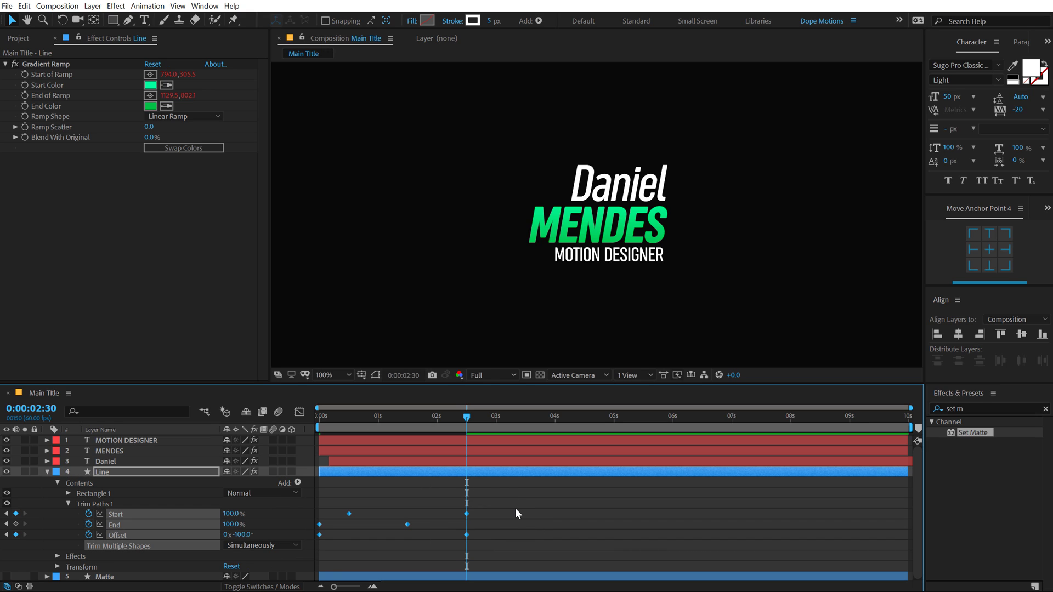
{"action": "key", "text": "F9"}
{"action": "key", "text": "Home"}
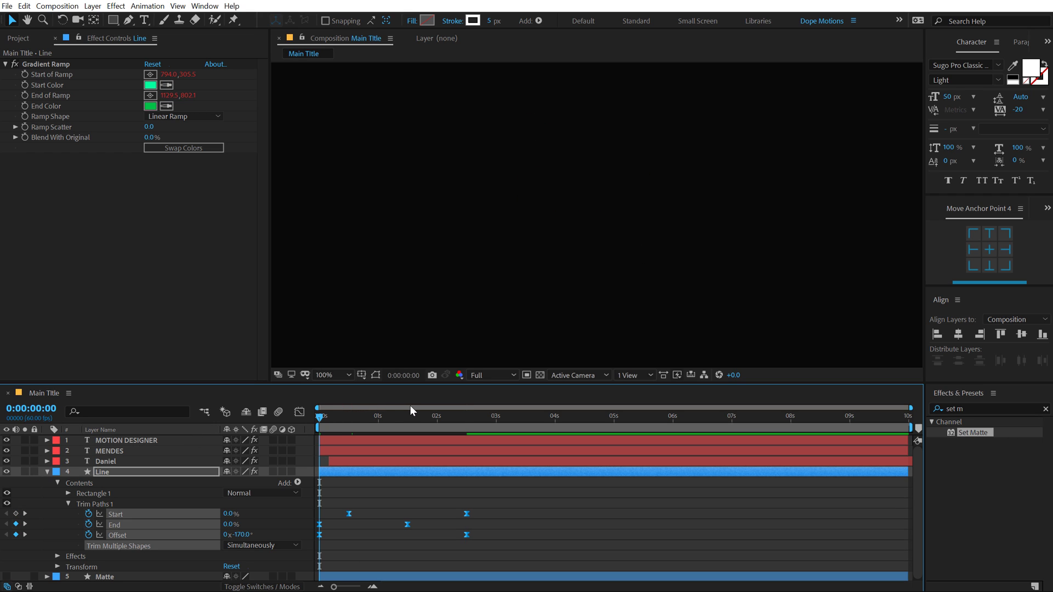
{"action": "key", "text": "space"}
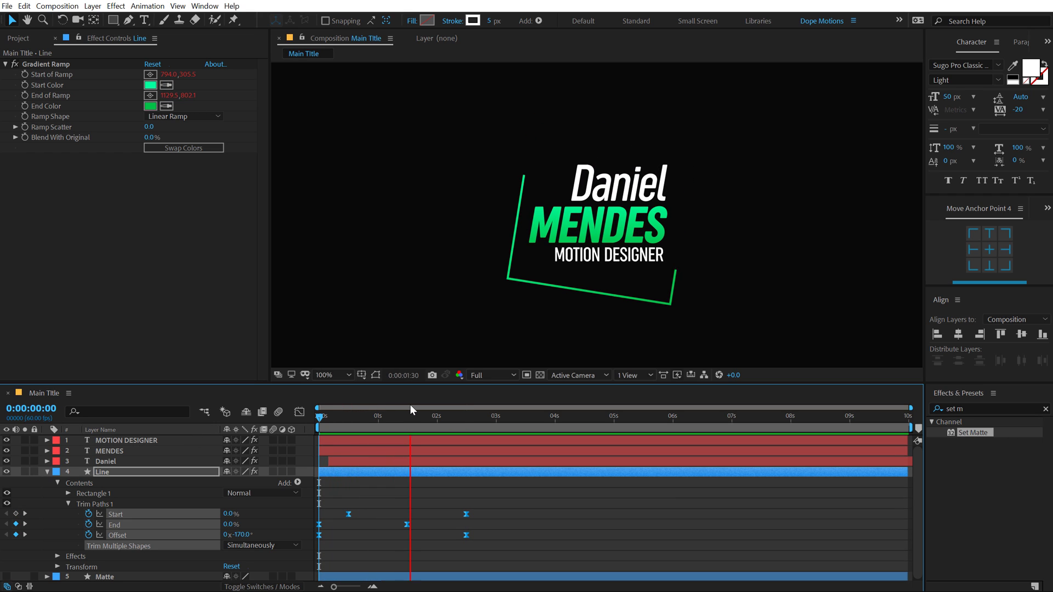
Drag the Trim Paths keyframe influence handles so speed spikes early, then preview and scrub.
{"action": "left_click", "coordinate": [444, 416]}
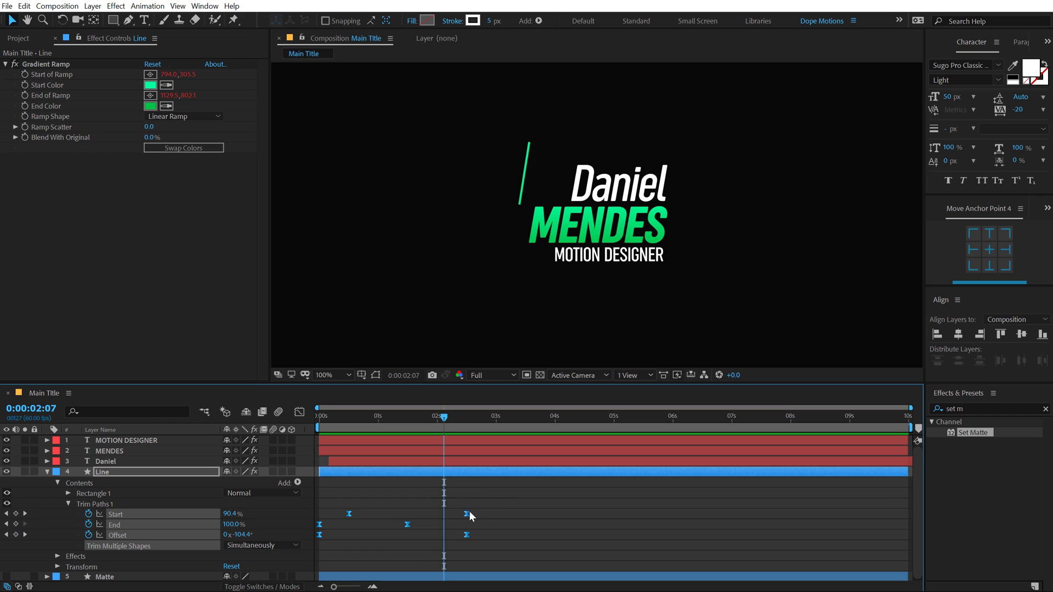
{"action": "left_click", "coordinate": [298, 411]}
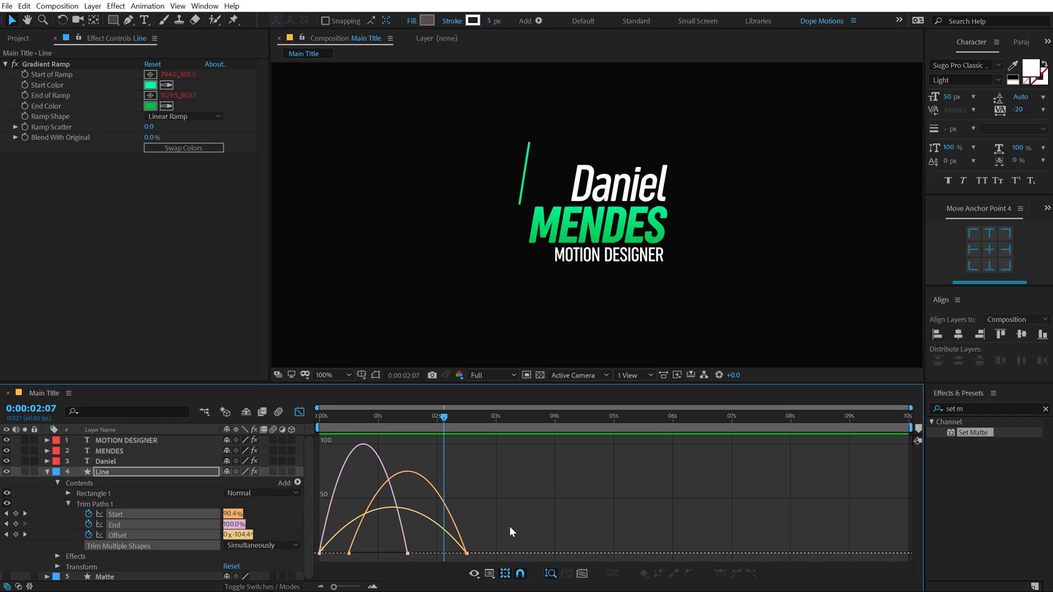
{"action": "left_click_drag", "start_coordinate": [446, 550], "coordinate": [365, 551]}
{"action": "key", "text": "space"}
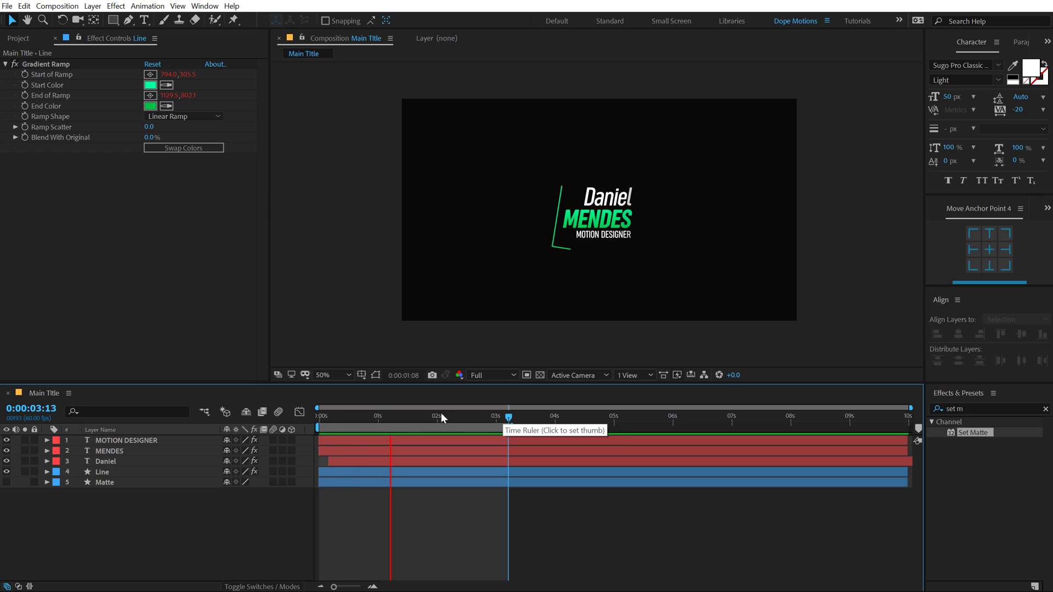
{"action": "left_click_drag", "start_coordinate": [441, 416], "coordinate": [486, 429]}
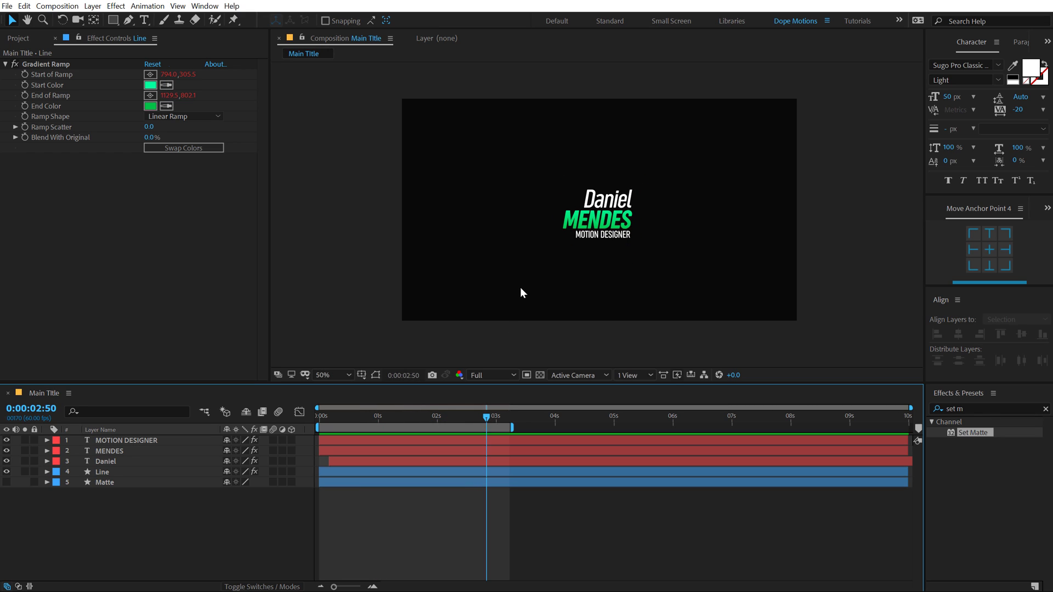
Precompose all five title layers into a composition named Title, moving all attributes.
{"action": "key", "text": "slash"}
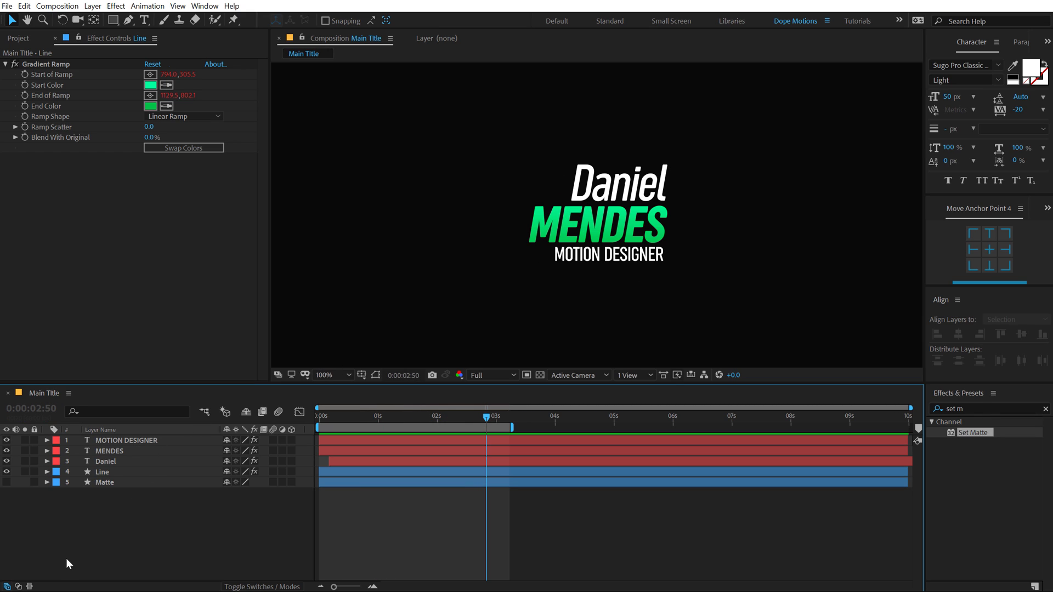
{"action": "left_click_drag", "start_coordinate": [91, 527], "coordinate": [147, 407]}
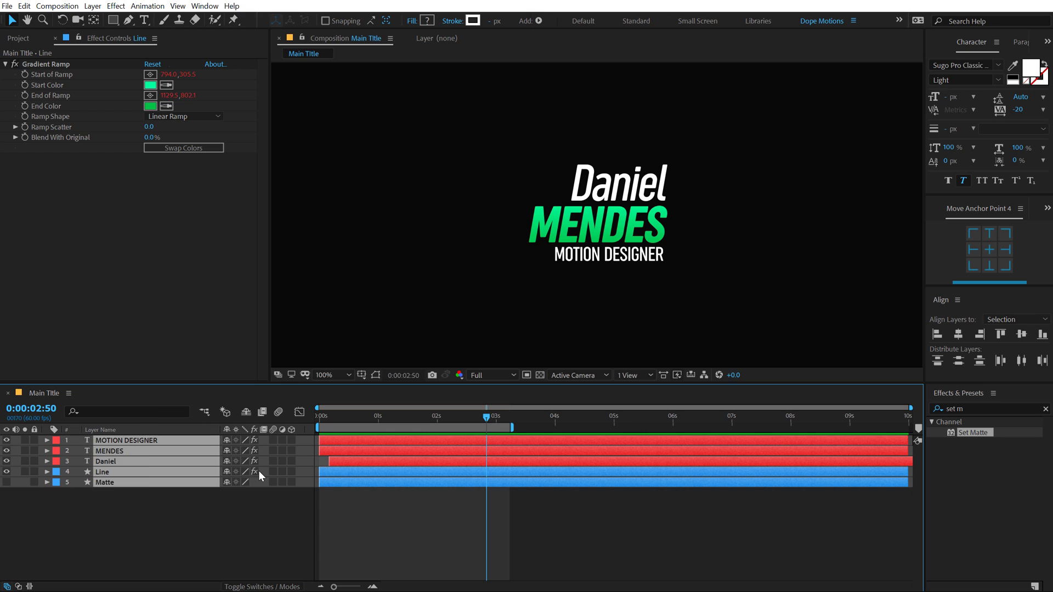
{"action": "key", "text": "ctrl+shift+c"}
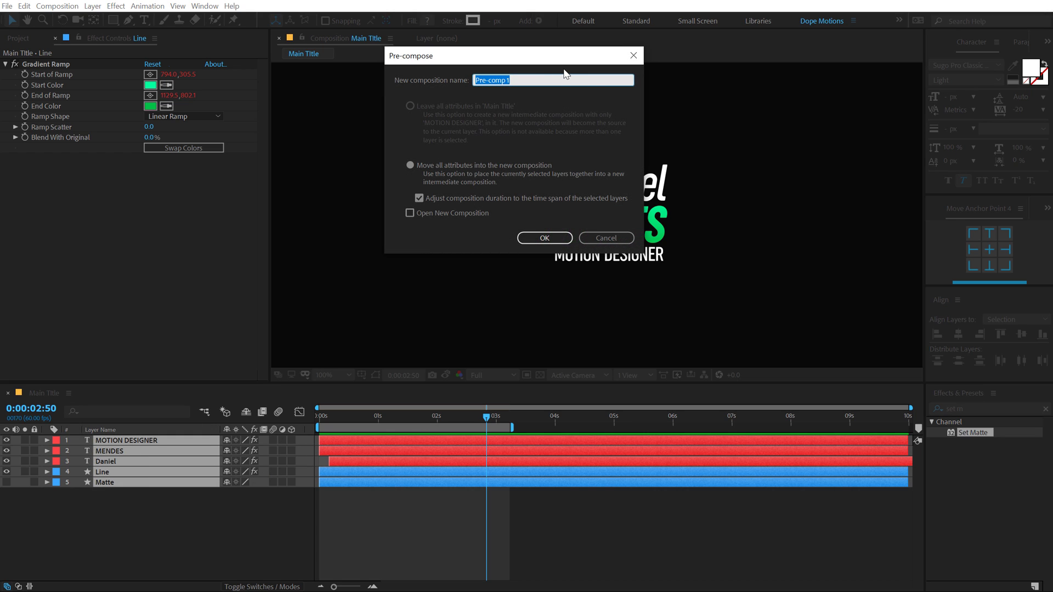
{"action": "type", "text": "Titlk"}
{"action": "key", "text": "Return"}
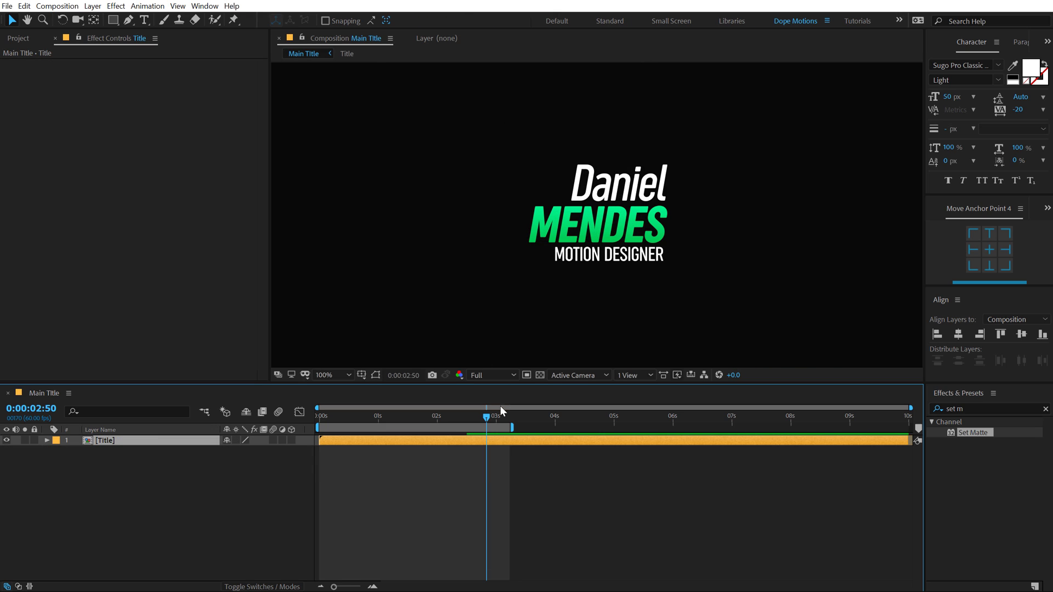
{"action": "mouse_move", "coordinate": [487, 419]}
{"action": "left_mouse_down"}
{"action": "mouse_move", "coordinate": [425, 417]}
{"action": "mouse_move", "coordinate": [474, 419]}
{"action": "left_mouse_up"}
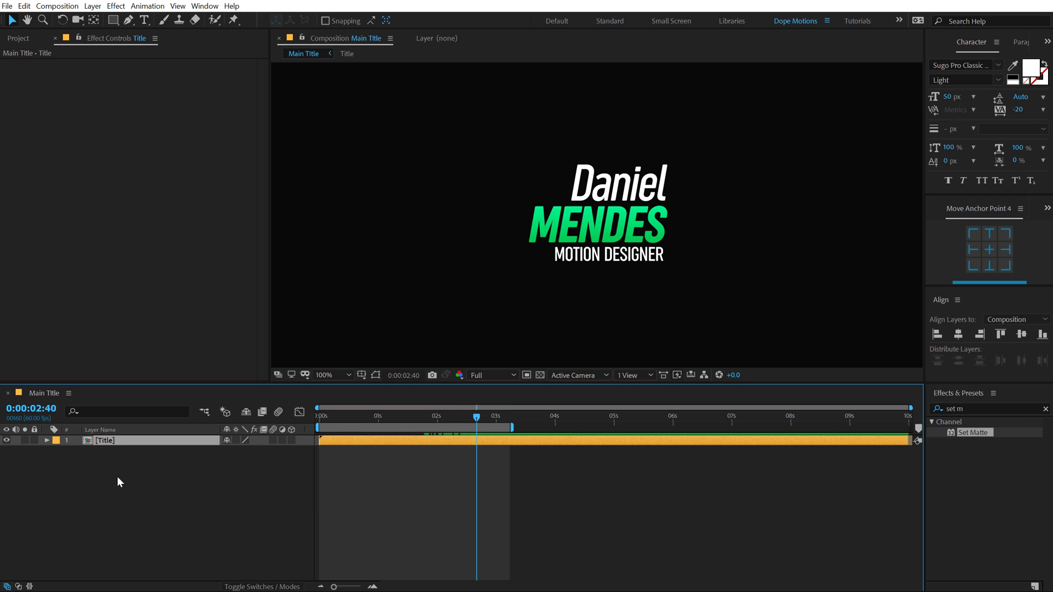
Enable time remapping on Title, keyframe 2:40 and 0:00 at 4:00, and end the layer at 4:00.
{"action": "right_click", "coordinate": [116, 443]}
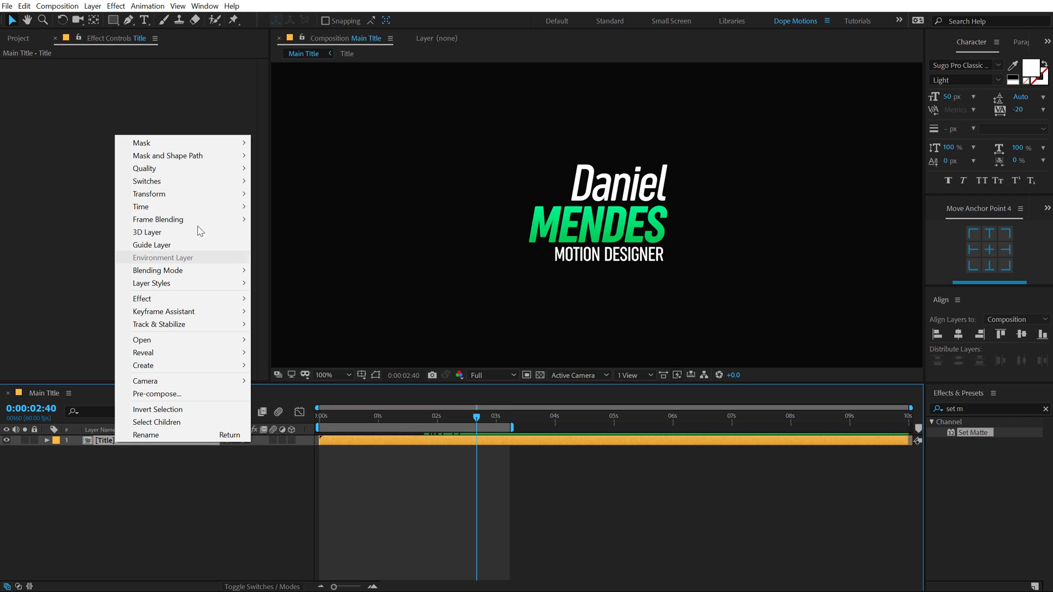
{"action": "mouse_move", "coordinate": [208, 207]}
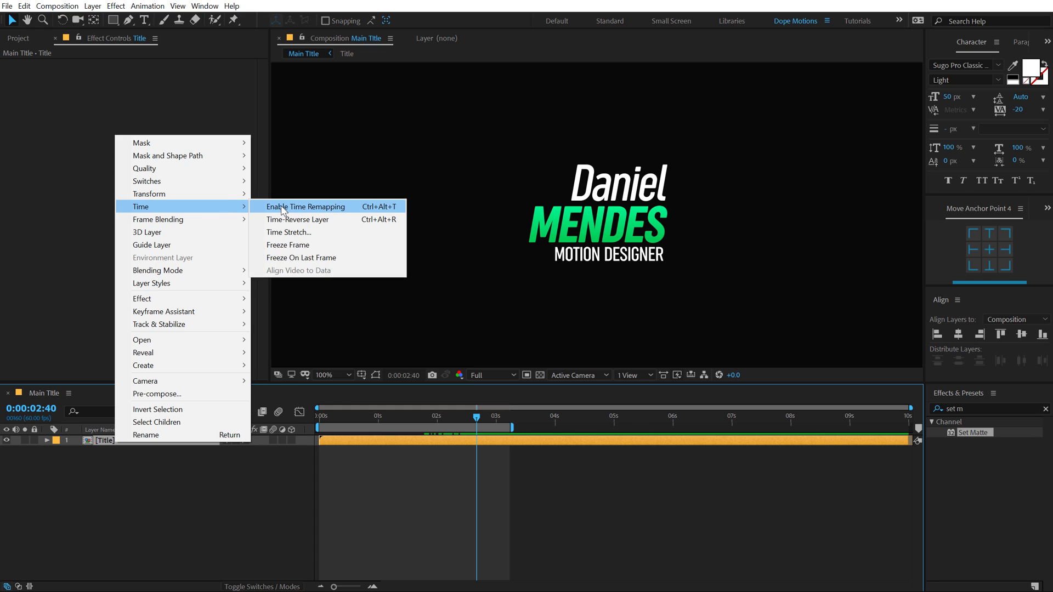
{"action": "left_click", "coordinate": [283, 208]}
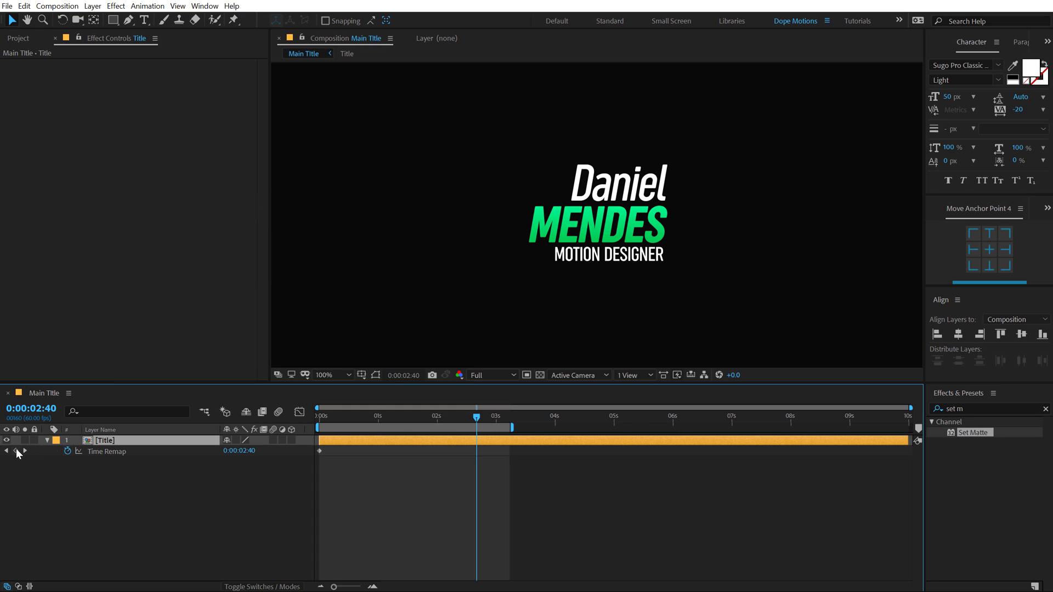
{"action": "left_click", "coordinate": [16, 451]}
{"action": "left_click_drag", "start_coordinate": [476, 417], "coordinate": [555, 426]}
{"action": "left_click", "coordinate": [557, 428]}
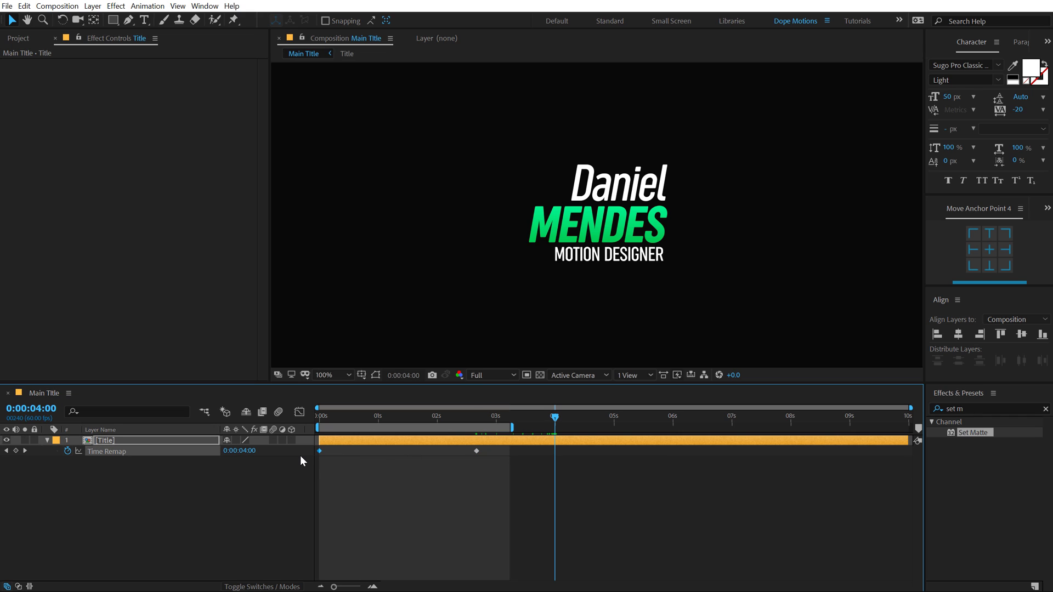
{"action": "key", "text": "ctrl+v"}
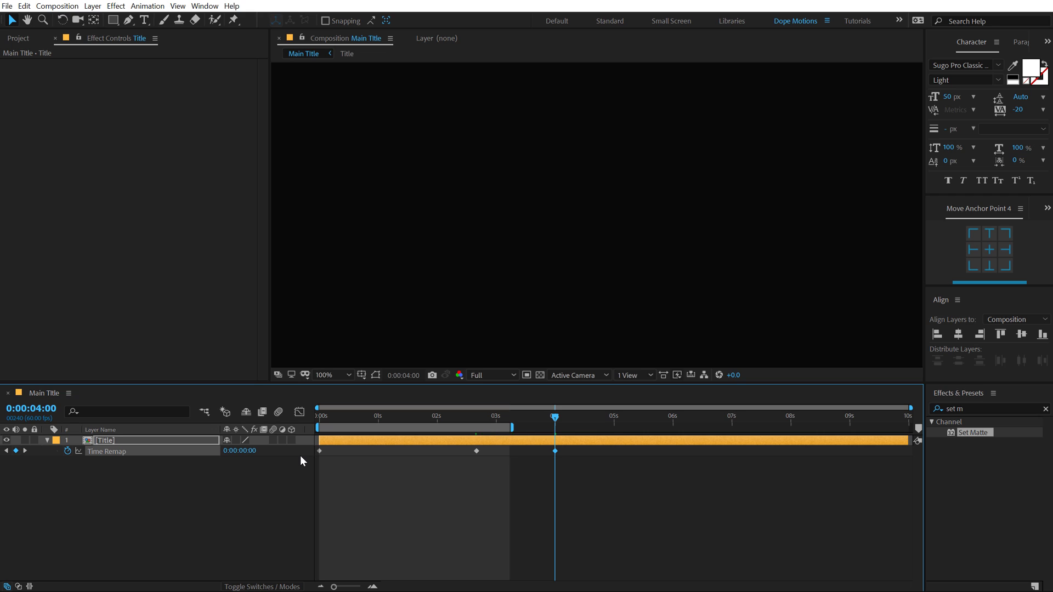
{"action": "key", "text": "alt+bracketright"}
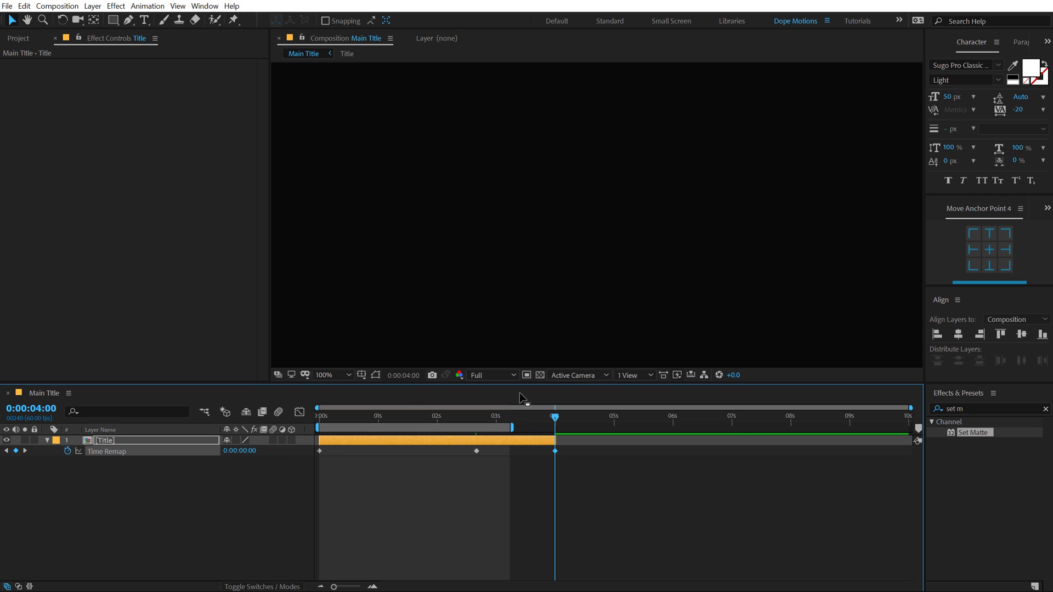
Set the preview range and preview the reversed title animation.
{"action": "key", "text": "b"}
{"action": "key", "text": "space"}
{"action": "left_click_drag", "start_coordinate": [516, 419], "coordinate": [317, 427]}
{"action": "key", "text": "n"}
{"action": "key", "text": "space"}
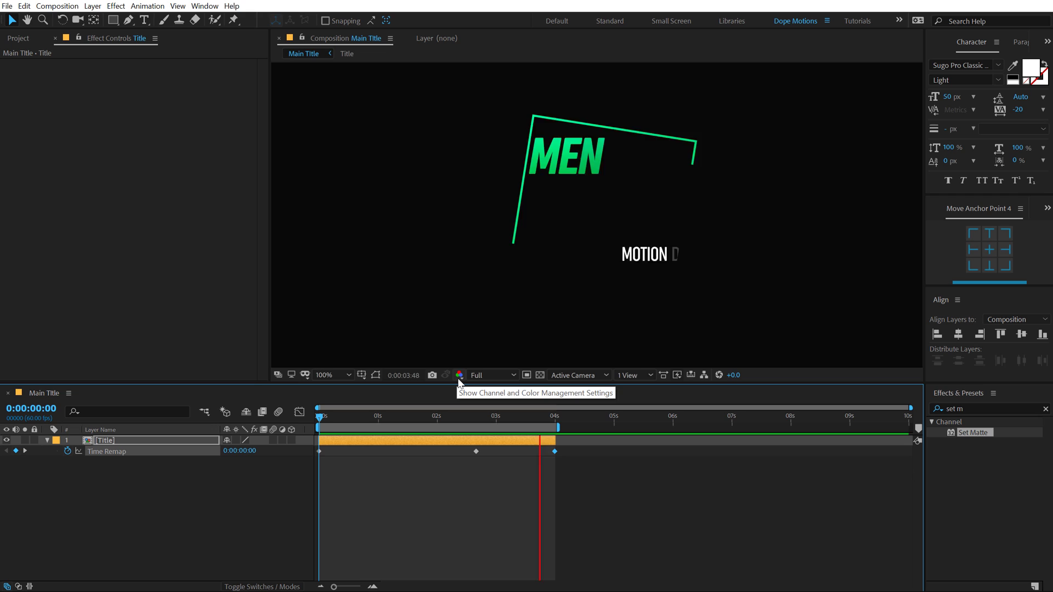
{"action": "left_click", "coordinate": [497, 417]}
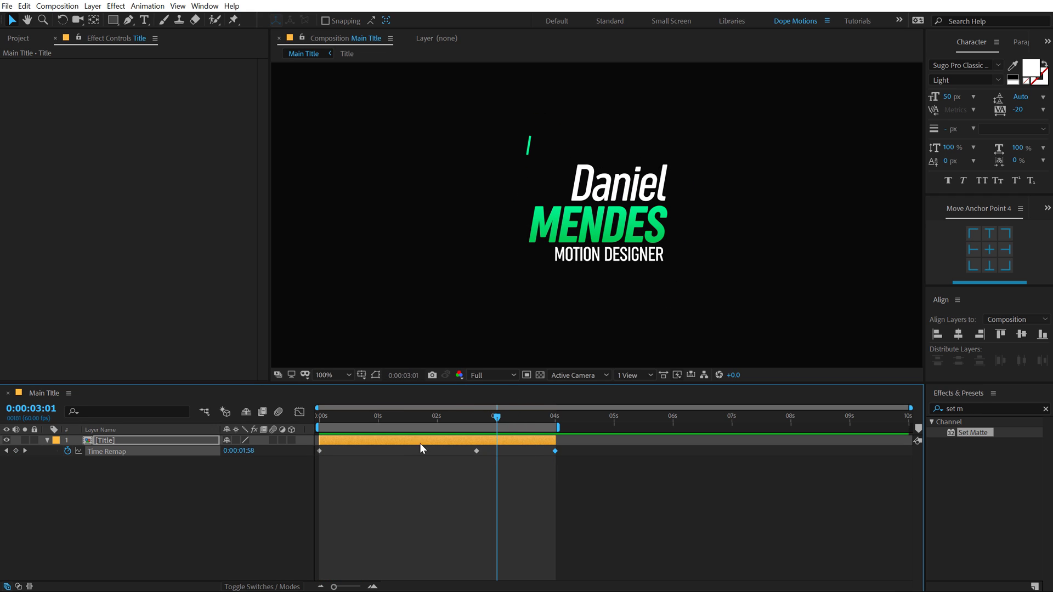
{"action": "left_click", "coordinate": [330, 449]}
In the Title precomp, duplicate Line as Line 2 with its Gradient Ramp off and a 3 px stroke.
{"action": "double_click", "coordinate": [123, 441]}
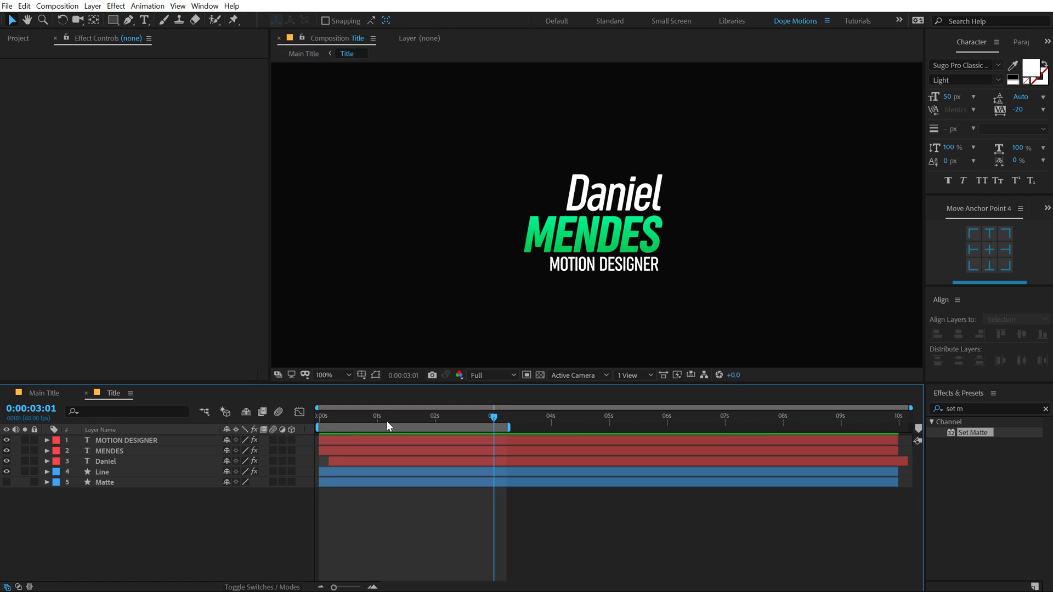
{"action": "left_click_drag", "start_coordinate": [388, 421], "coordinate": [366, 417]}
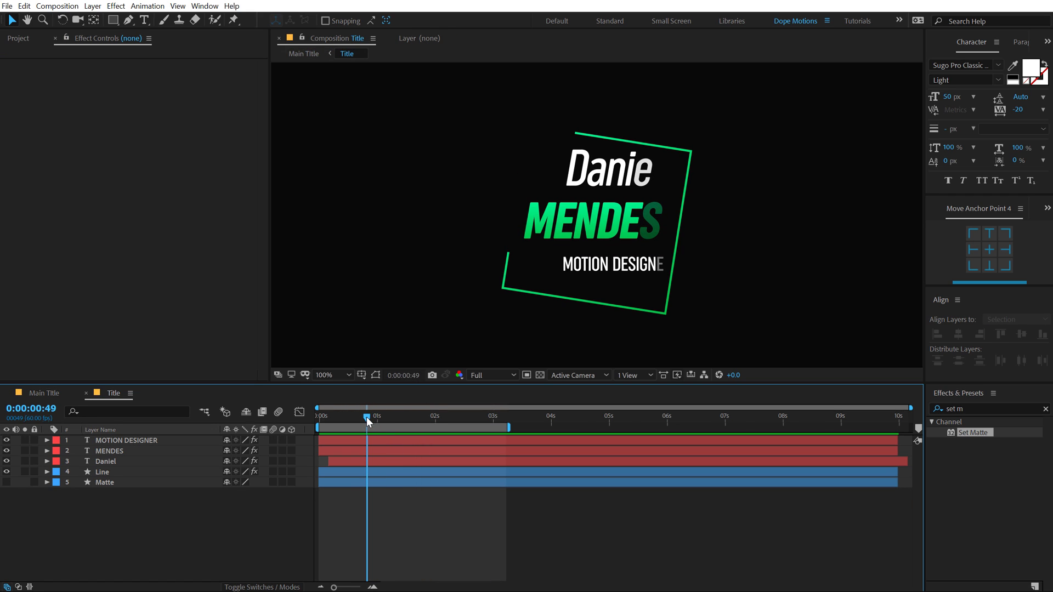
{"action": "left_click", "coordinate": [118, 473]}
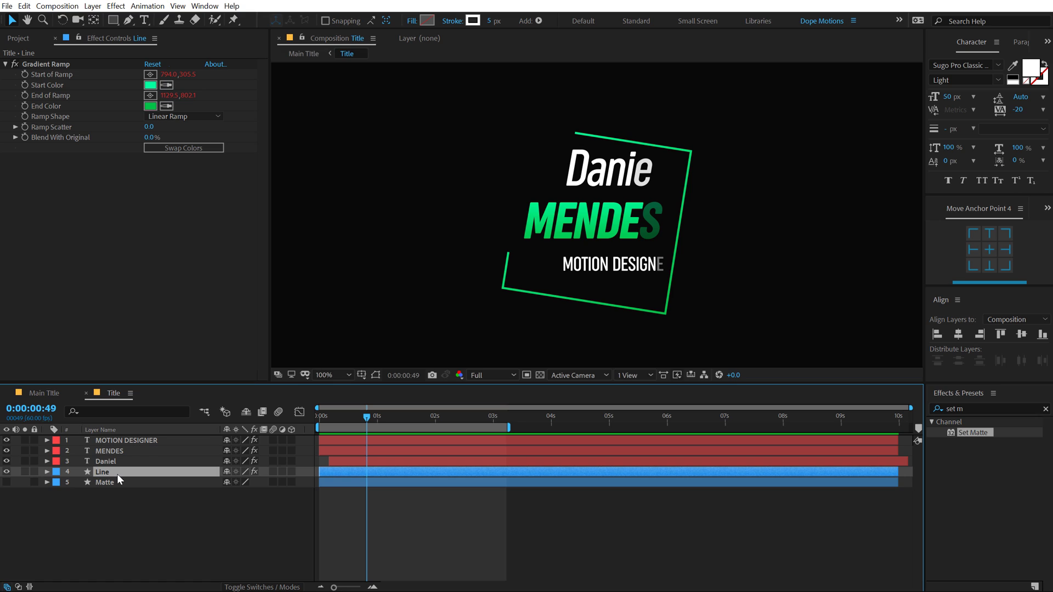
{"action": "key", "text": "ctrl+d"}
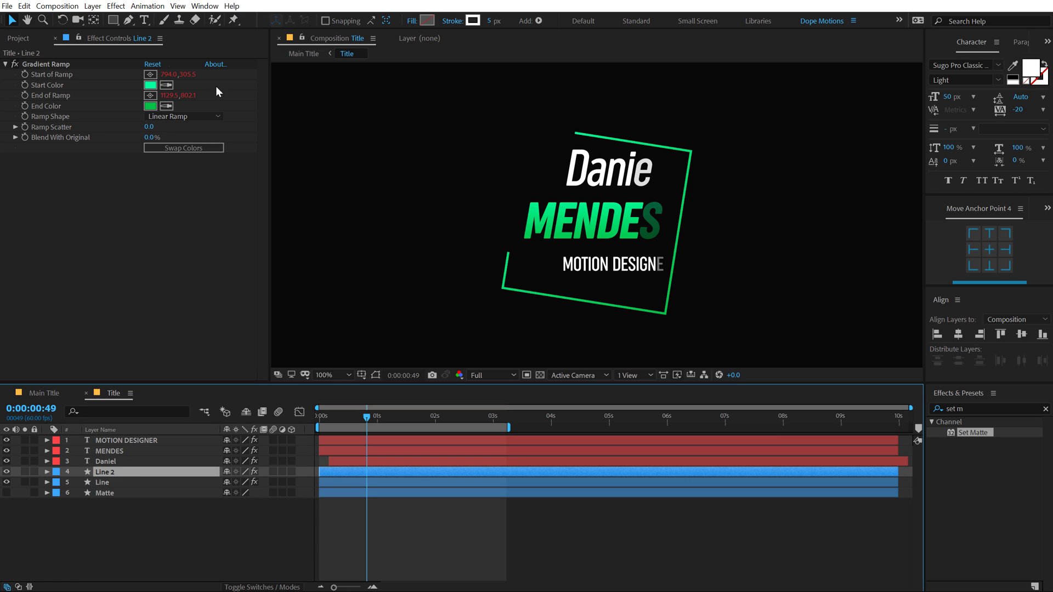
{"action": "left_click", "coordinate": [14, 64]}
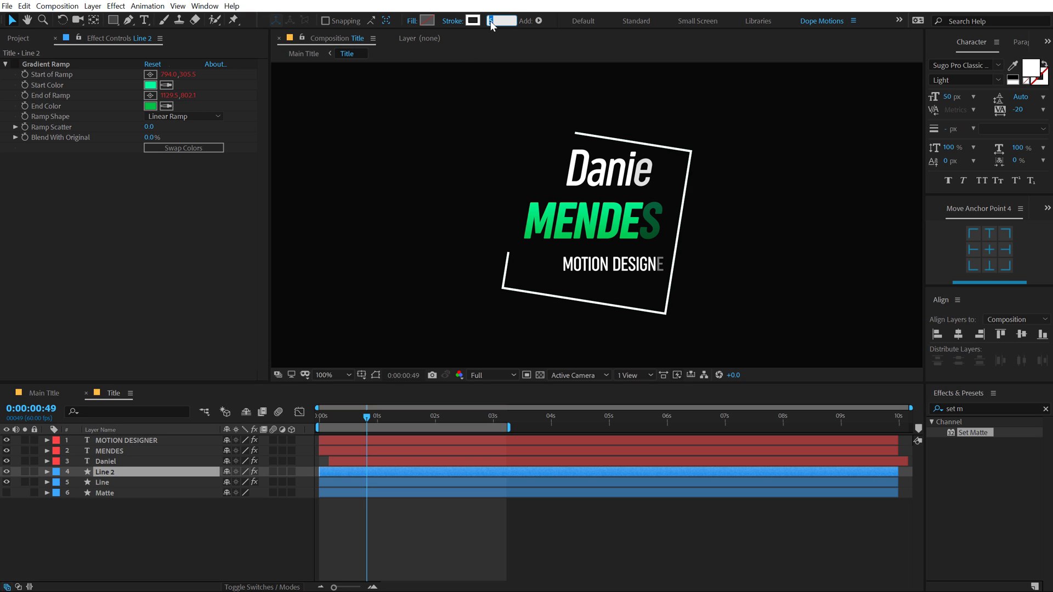
{"action": "type", "text": "3"}
{"action": "key", "text": "Return"}
Rotate Line 2 to 3° and preview the doubled outline around 0:45.
{"action": "key", "text": "r"}
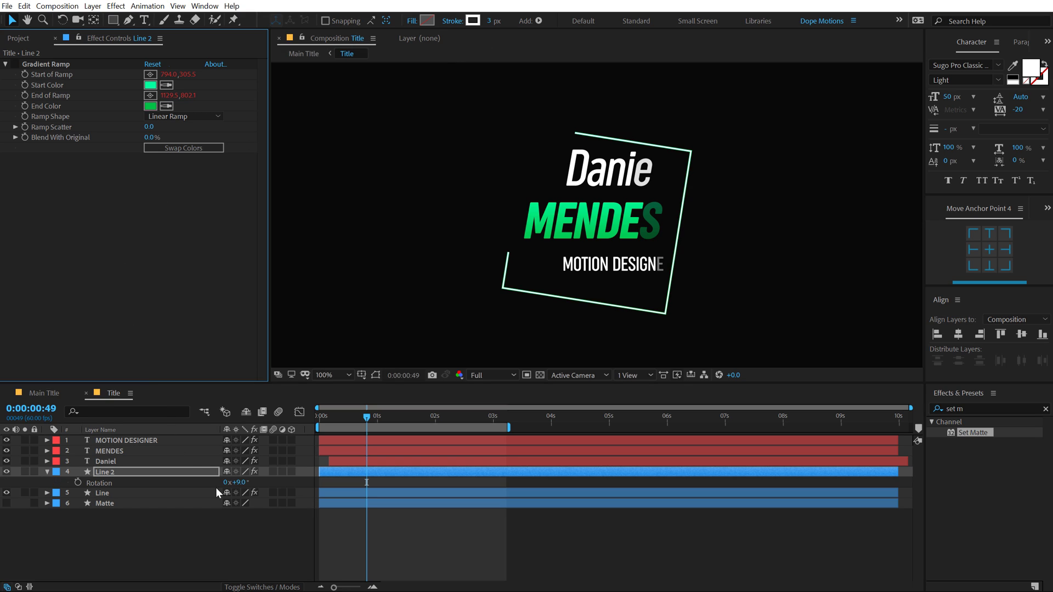
{"action": "left_click_drag", "start_coordinate": [235, 482], "coordinate": [239, 481]}
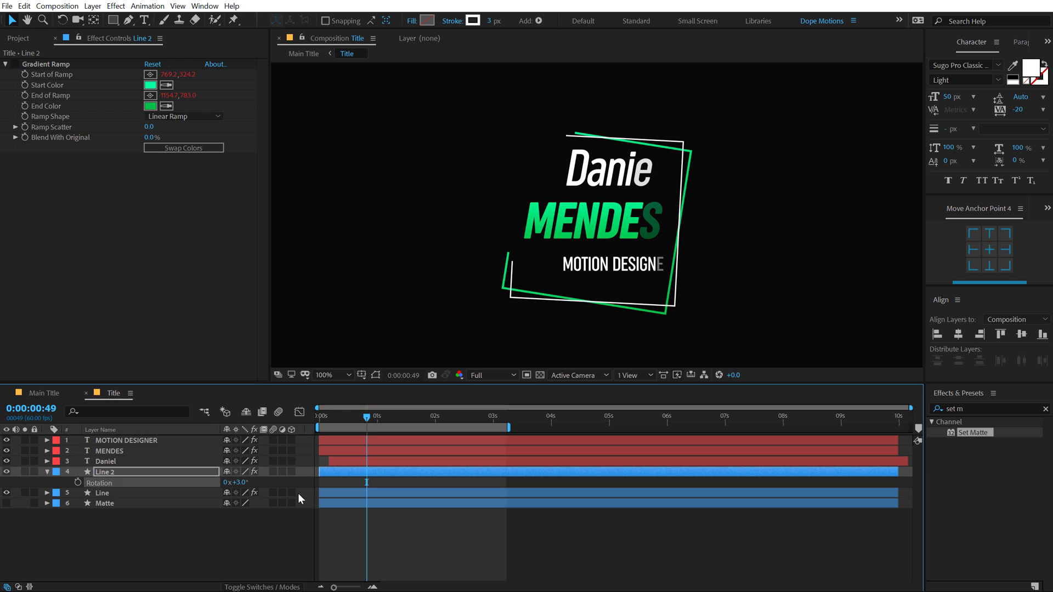
{"action": "key", "text": "F2"}
{"action": "left_click_drag", "start_coordinate": [353, 413], "coordinate": [262, 429]}
{"action": "key", "text": "space"}
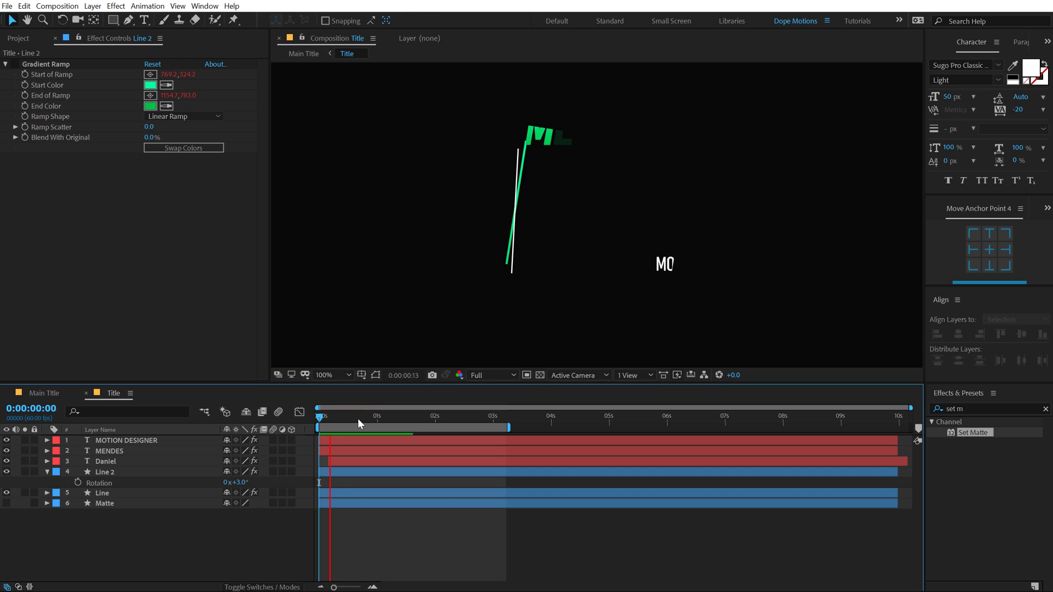
{"action": "left_click", "coordinate": [357, 415]}
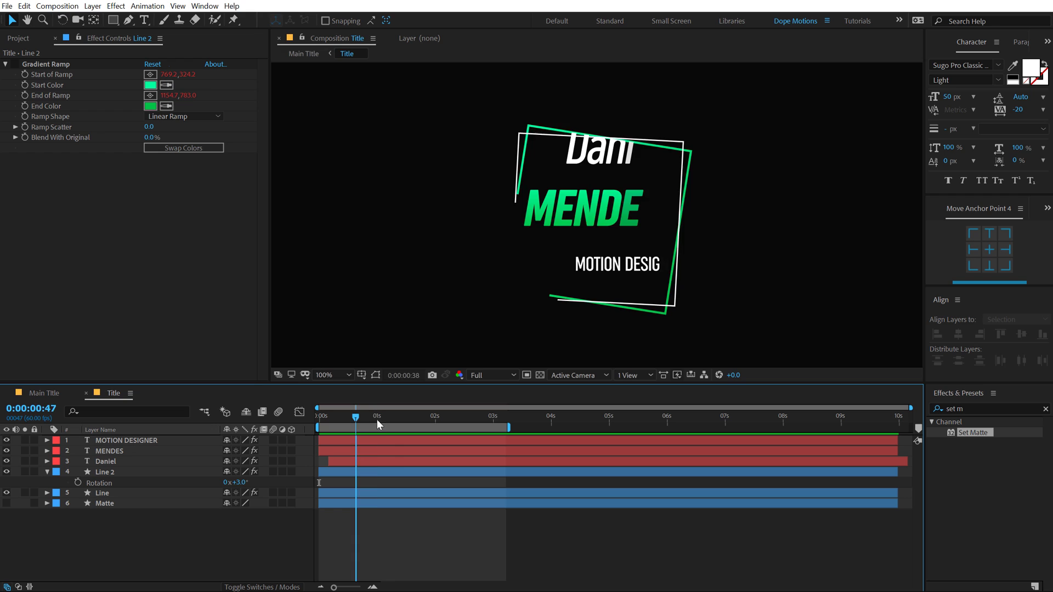
{"action": "mouse_move", "coordinate": [377, 419]}
{"action": "left_mouse_down"}
{"action": "mouse_move", "coordinate": [315, 425]}
{"action": "mouse_move", "coordinate": [370, 426]}
{"action": "mouse_move", "coordinate": [362, 423]}
{"action": "left_mouse_up"}
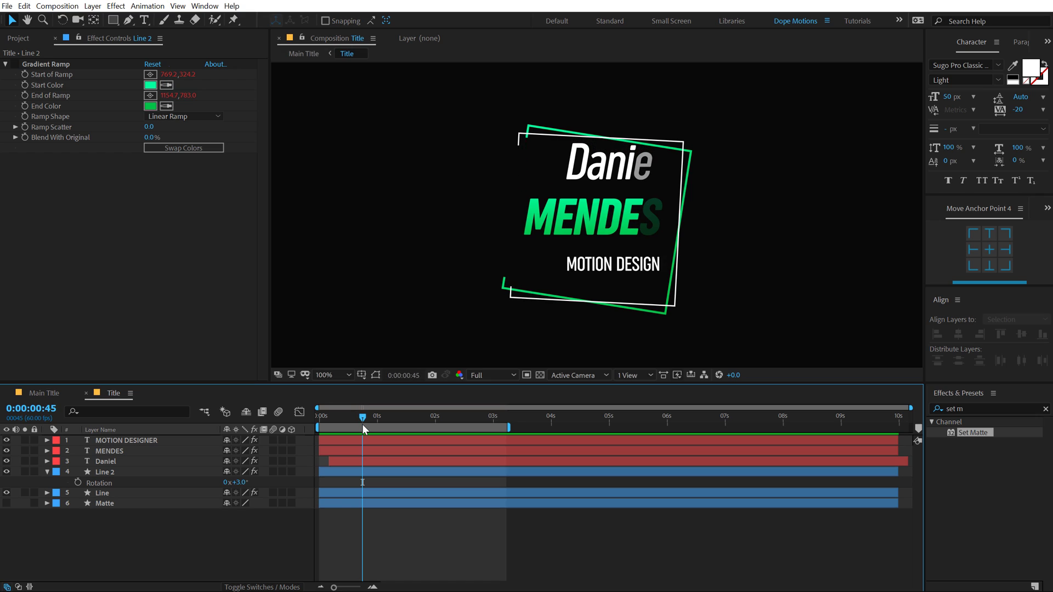